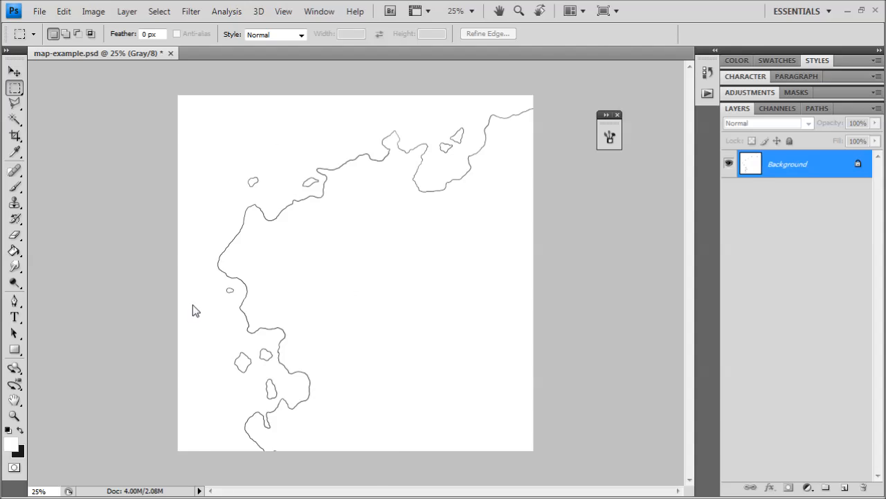
# - Switch to the browser and examine the coastline and sea contour lines on the Beleriand color map before returning to Photoshop
pyautogui.hotkey('alt', 'Tab')
pyautogui.click(285, 261)
pyautogui.scroll(-6, 284, 260)
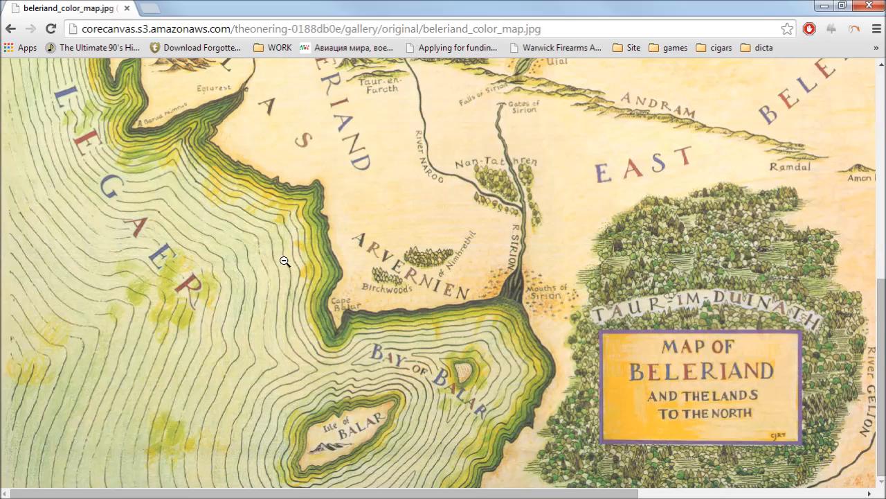
pyautogui.scroll(6, 119, 326)
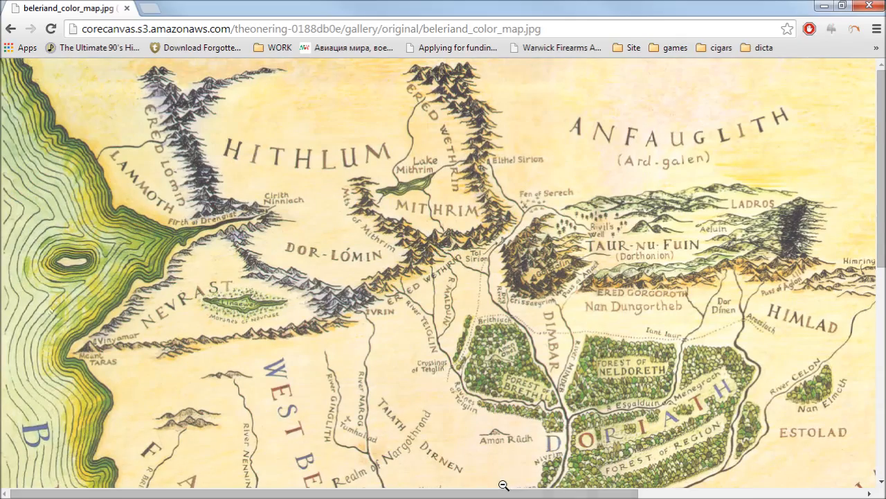
pyautogui.moveTo(505, 494); pyautogui.dragTo(485, 495)
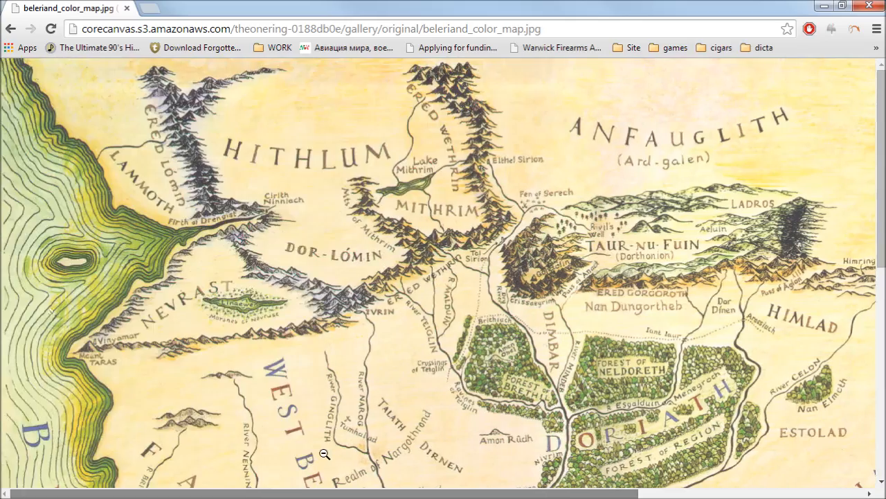
pyautogui.scroll(-6, 324, 455)
pyautogui.click(831, 5)
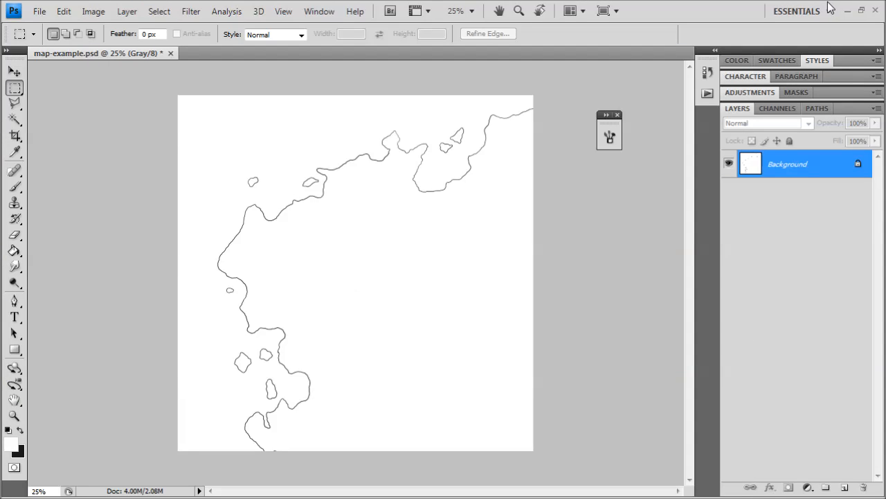
# - Select the mainland area inside the coastline with the Magic Wand
pyautogui.hotkey('ctrl', '+')
pyautogui.hotkey('ctrl', '+')
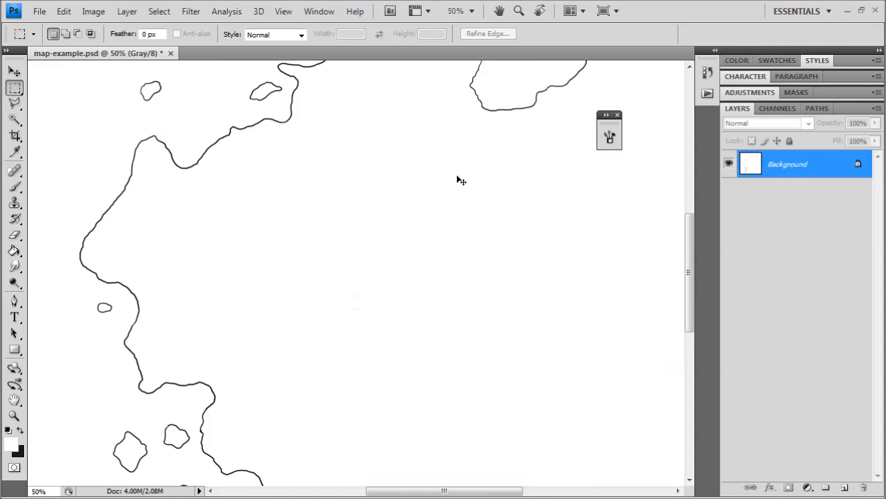
pyautogui.moveTo(362, 323)
pyautogui.mouseDown()
pyautogui.moveTo(335, 358)
pyautogui.moveTo(459, 402)
pyautogui.moveTo(524, 254)
pyautogui.moveTo(443, 202)
pyautogui.moveTo(302, 400)
pyautogui.moveTo(315, 300)
pyautogui.moveTo(366, 106)
pyautogui.moveTo(356, 351)
pyautogui.moveTo(370, 335)
pyautogui.mouseUp()
pyautogui.hotkey('ctrl', '-')
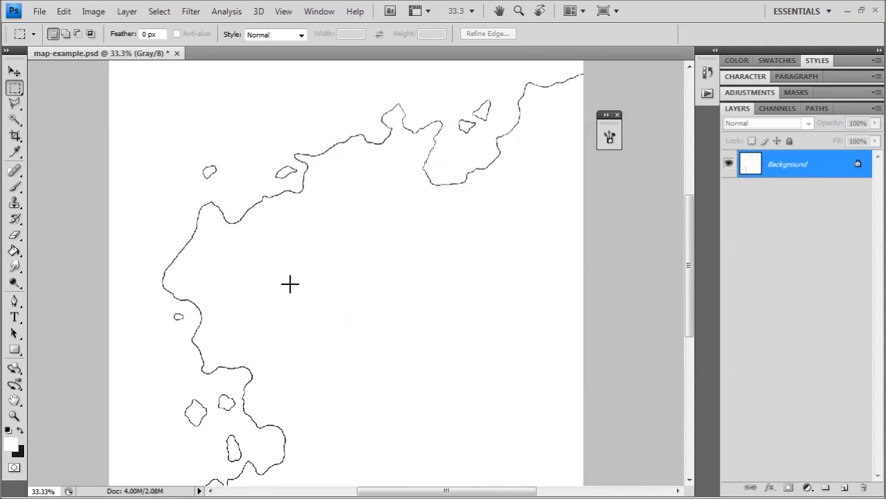
pyautogui.click(14, 118)
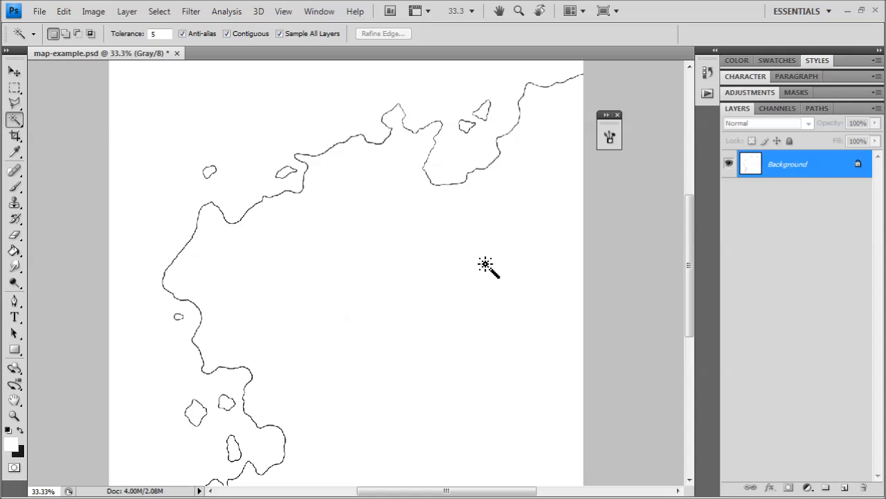
pyautogui.click(258, 346)
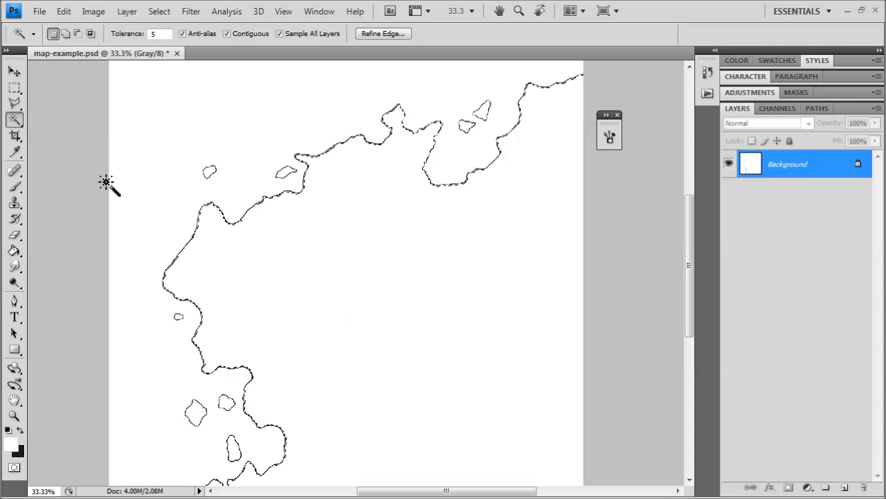
# - Set the Magic Wand tolerance to 10 and reselect the mainland interior
pyautogui.click(160, 33)
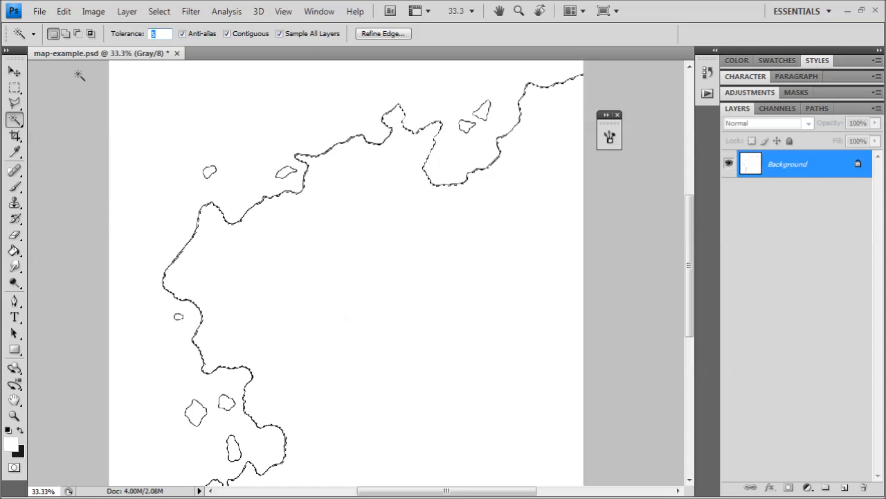
pyautogui.write('20')
pyautogui.press('Return')
pyautogui.write('10')
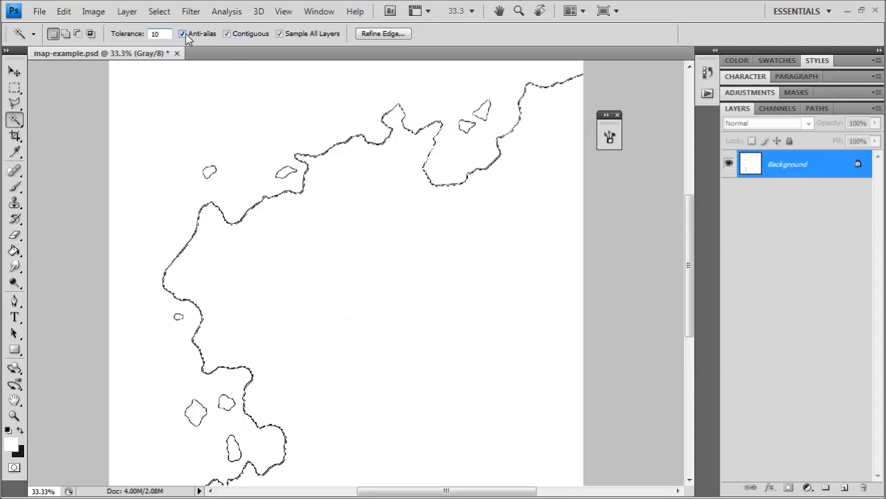
pyautogui.click(336, 275)
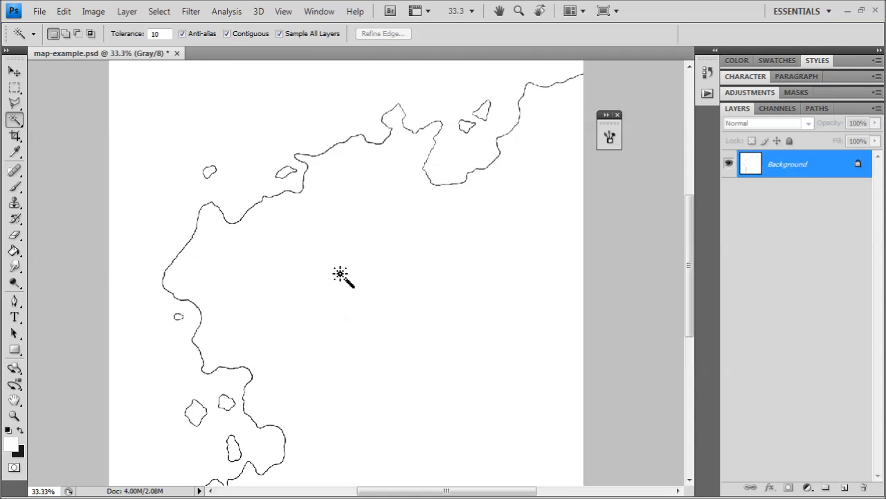
pyautogui.click(340, 273)
# - Add the interiors of the two islands off the northwest coast to the selection
pyautogui.hotkey('ctrl', '+')
pyautogui.moveTo(248, 126); pyautogui.dragTo(328, 288)
pyautogui.hotkey('ctrl', '+')
pyautogui.hotkey('ctrl', '+')
pyautogui.hotkey('ctrl', '+')
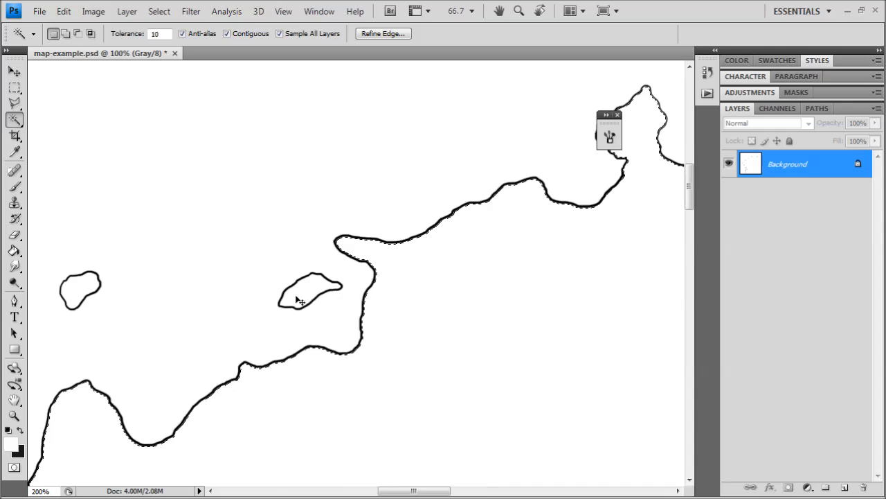
pyautogui.keyDown('shift'); pyautogui.click(219, 309); pyautogui.keyUp('shift')
pyautogui.moveTo(156, 204); pyautogui.dragTo(497, 150)
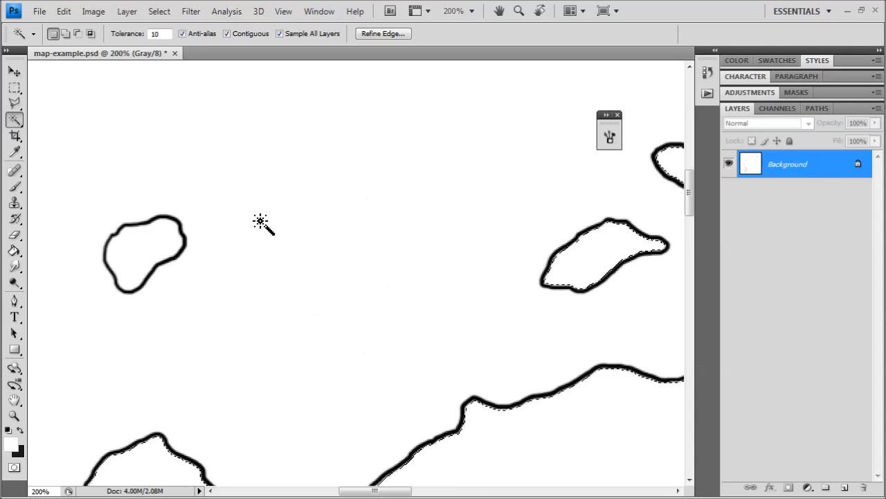
pyautogui.keyDown('shift'); pyautogui.click(166, 251); pyautogui.keyUp('shift')
# - Add the interiors of the two small islands in the northeastern bay to the selection
pyautogui.hotkey('ctrl', '-')
pyautogui.hotkey('ctrl', '-')
pyautogui.moveTo(620, 242); pyautogui.dragTo(172, 274)
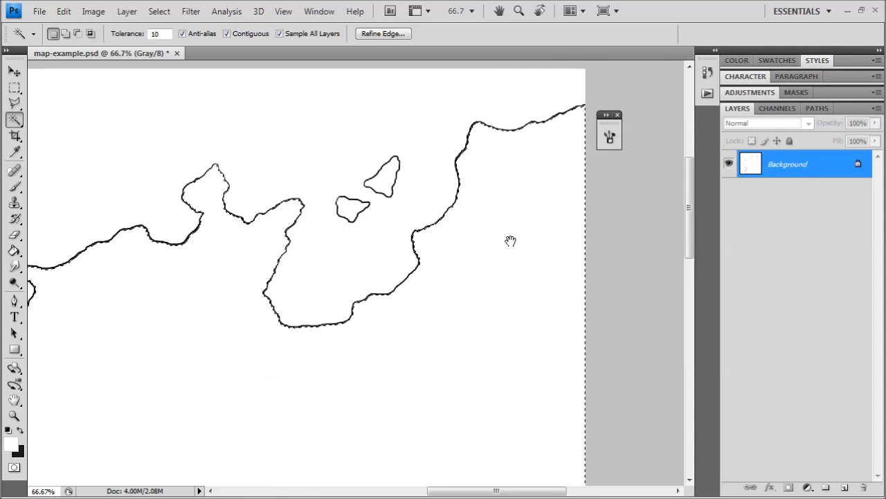
pyautogui.moveTo(510, 241); pyautogui.dragTo(495, 294)
pyautogui.hotkey('ctrl', '+')
pyautogui.hotkey('ctrl', '+')
pyautogui.keyDown('shift'); pyautogui.click(301, 240); pyautogui.keyUp('shift')
pyautogui.keyDown('shift'); pyautogui.click(406, 136); pyautogui.keyUp('shift')
# - Add the interiors of the islands off the southwestern coast to the land selection
pyautogui.hotkey('ctrl', '-')
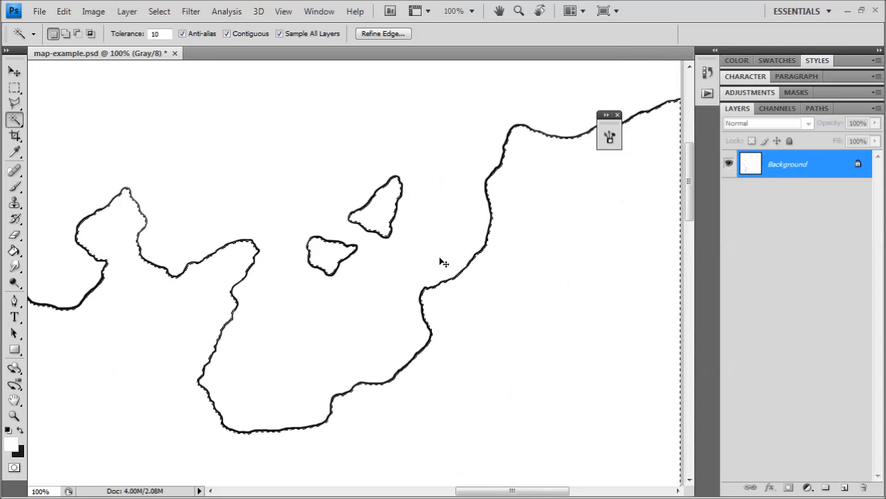
pyautogui.hotkey('ctrl', '-')
pyautogui.hotkey('ctrl', '-')
pyautogui.hotkey('ctrl', '-')
pyautogui.moveTo(329, 279); pyautogui.dragTo(412, 159)
pyautogui.moveTo(218, 476); pyautogui.dragTo(352, 298)
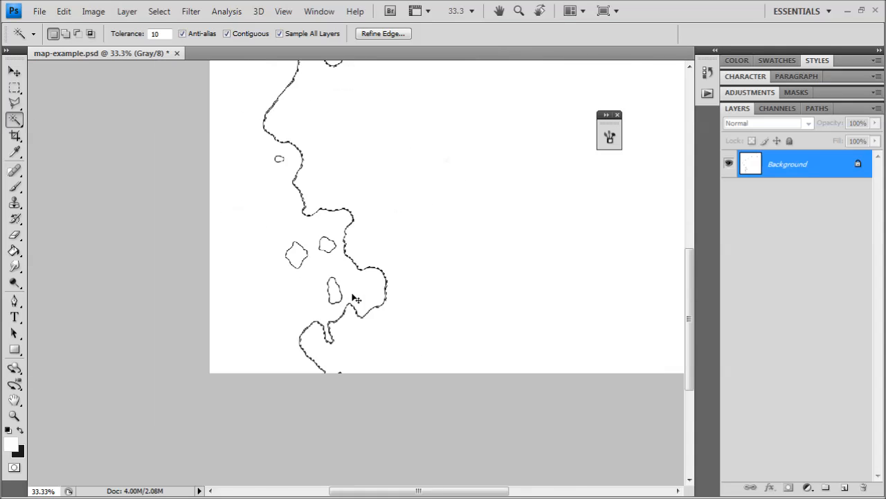
pyautogui.hotkey('ctrl', '+')
pyautogui.hotkey('ctrl', '+')
pyautogui.keyDown('shift'); pyautogui.click(293, 326); pyautogui.keyUp('shift')
pyautogui.keyDown('shift'); pyautogui.click(267, 183); pyautogui.keyUp('shift')
# - Add the tiny islet off the western coast to the selection and check that every island is included
pyautogui.moveTo(237, 143); pyautogui.dragTo(257, 301)
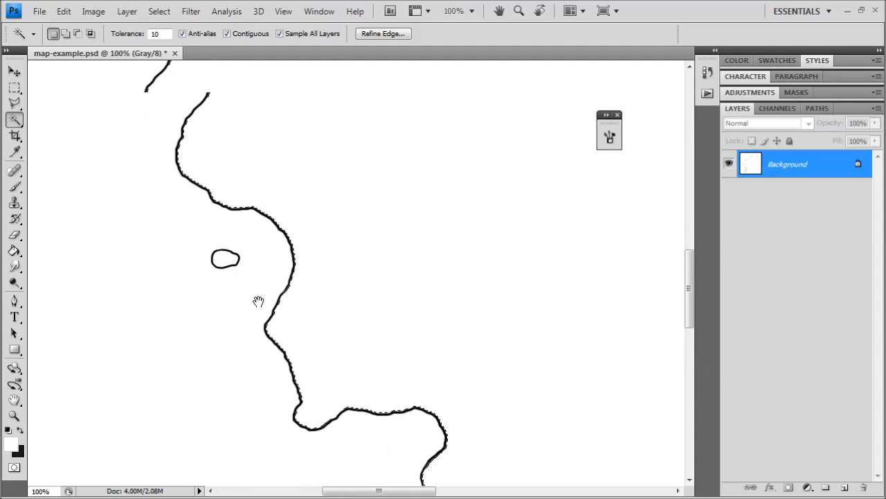
pyautogui.keyDown('shift'); pyautogui.click(225, 259); pyautogui.keyUp('shift')
pyautogui.moveTo(351, 140); pyautogui.dragTo(256, 381)
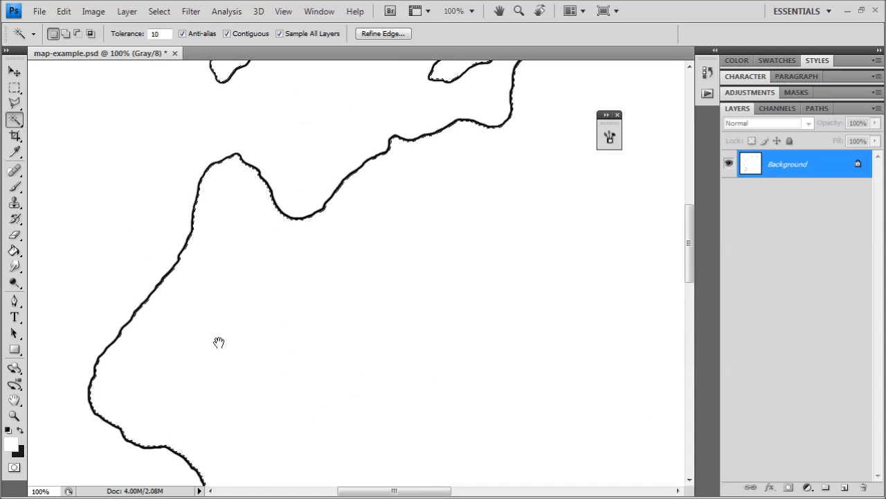
pyautogui.moveTo(355, 169); pyautogui.dragTo(289, 289)
pyautogui.hotkey('ctrl', '-')
pyautogui.hotkey('ctrl', '-')
pyautogui.hotkey('ctrl', '-')
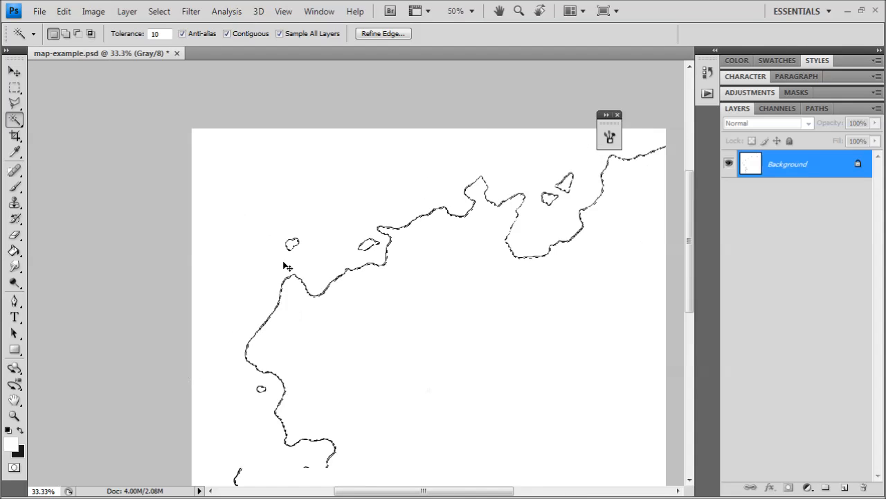
pyautogui.hotkey('ctrl', '-')
pyautogui.hotkey('ctrl', '+')
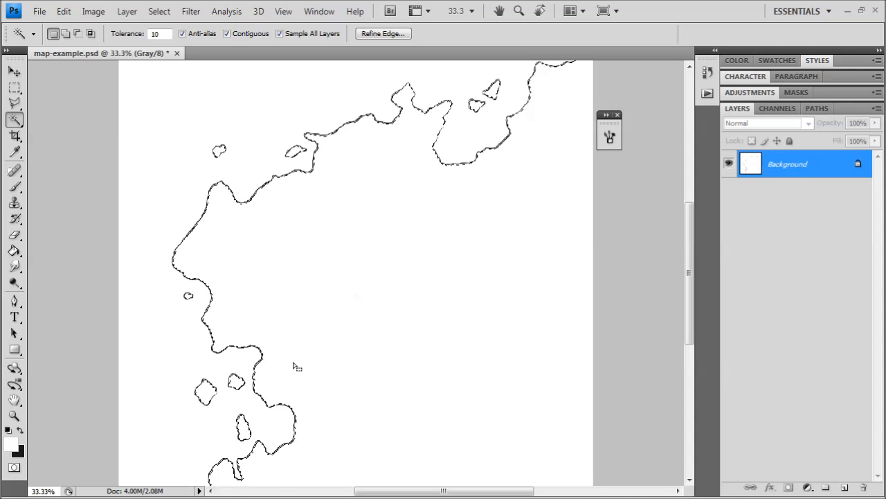
pyautogui.press('shift')
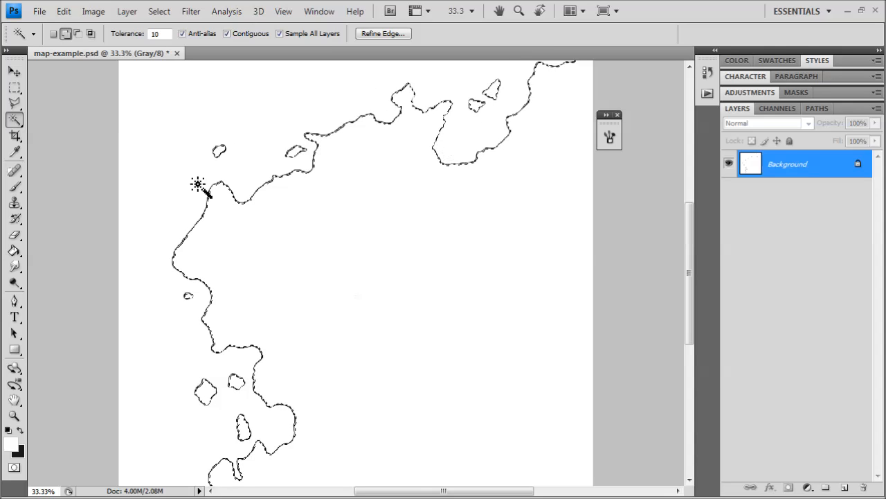
# - Fill the selected land with white on a new layer using the Rectangle tool, and clear the selection
pyautogui.click(845, 487)
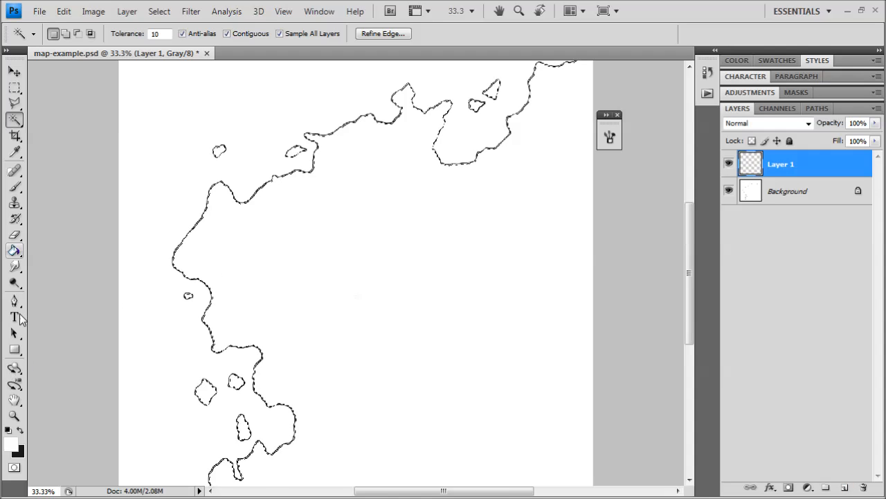
pyautogui.click(14, 349)
pyautogui.click(12, 444)
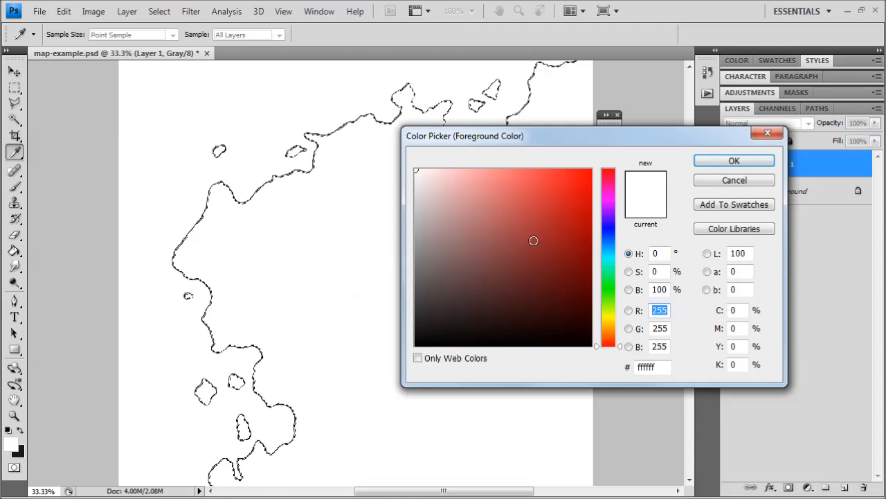
pyautogui.click(733, 181)
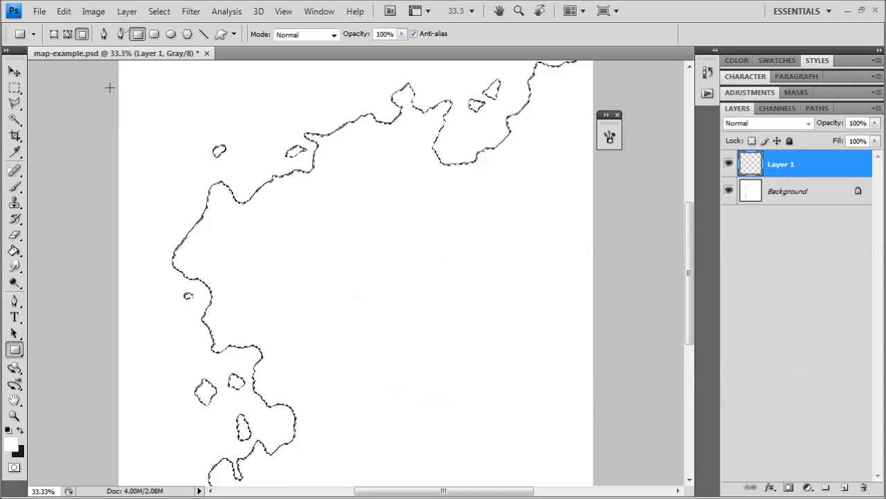
pyautogui.hotkey('ctrl', '-')
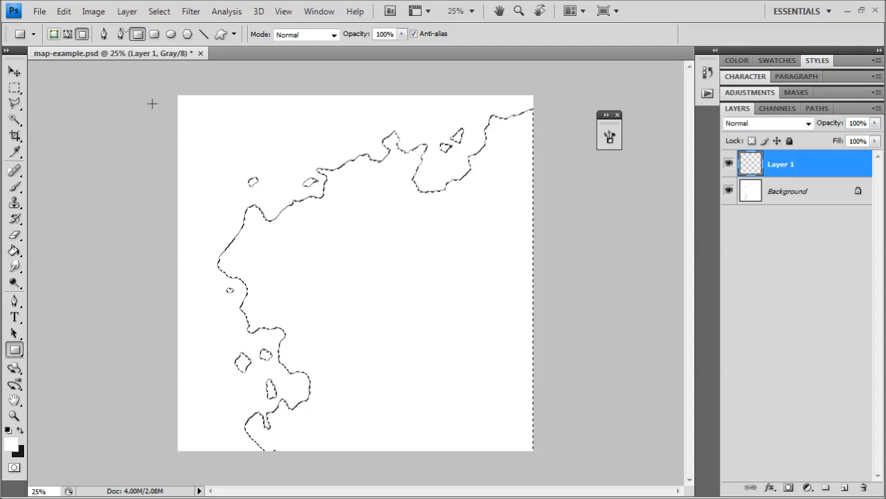
pyautogui.hotkey('ctrl', 'd')
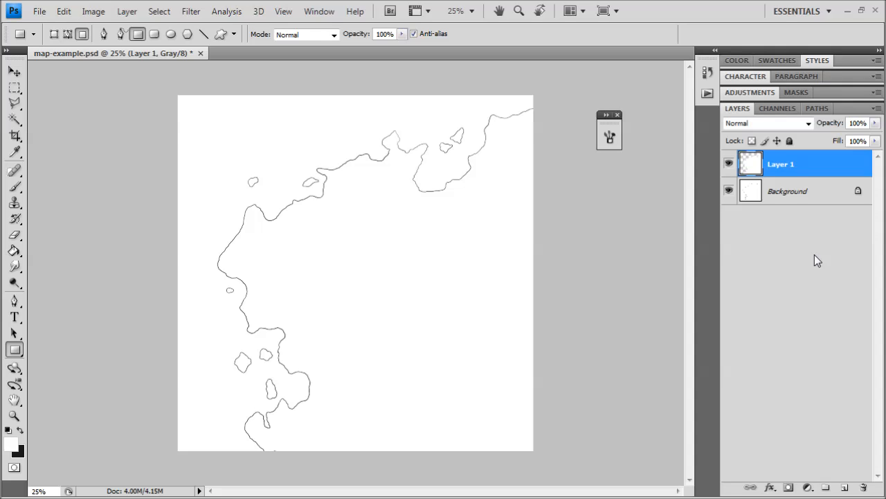
# - Add a new layer beneath Layer 1 and fill it with light gray using the Paint Bucket
pyautogui.hotkey('alt', '[')
pyautogui.hotkey('ctrl', 'shift', 'alt', 'n')
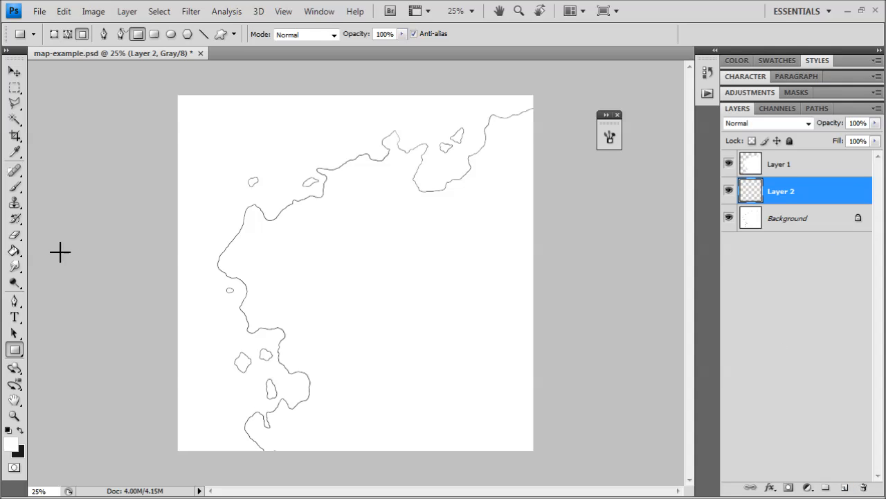
pyautogui.click(14, 251)
pyautogui.press('i')
pyautogui.click(10, 443)
pyautogui.moveTo(392, 196); pyautogui.dragTo(392, 200)
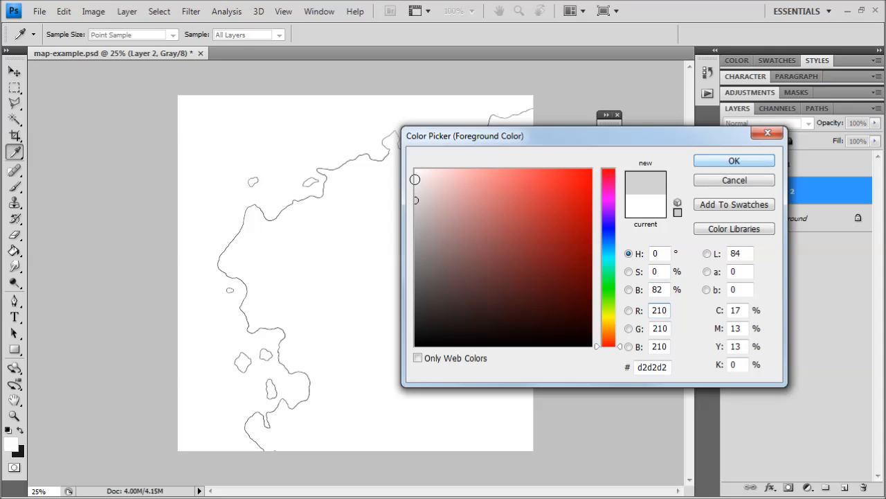
pyautogui.click(416, 193)
pyautogui.click(734, 161)
pyautogui.press('g')
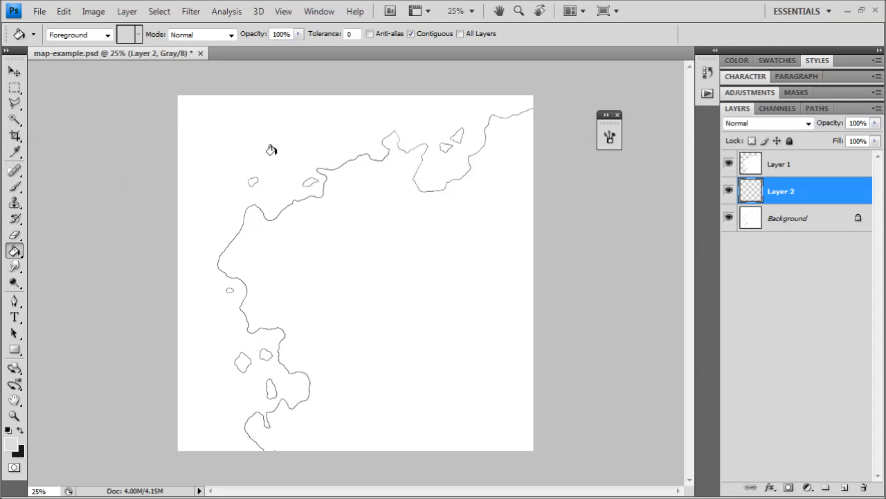
pyautogui.click(208, 208)
# - Rename Layer 1, which holds the white land shapes, as landmass
pyautogui.click(728, 164)
pyautogui.click(729, 164)
pyautogui.click(782, 171)
pyautogui.doubleClick(787, 165)
pyautogui.write('landmass')
pyautogui.press('Return')
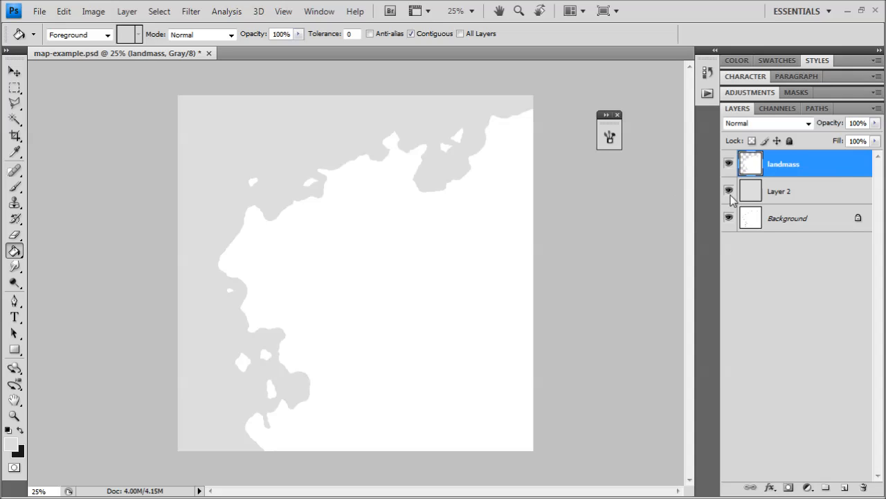
# - Rename the gray-filled Layer 2 as background
pyautogui.doubleClick(779, 192)
pyautogui.write('b')
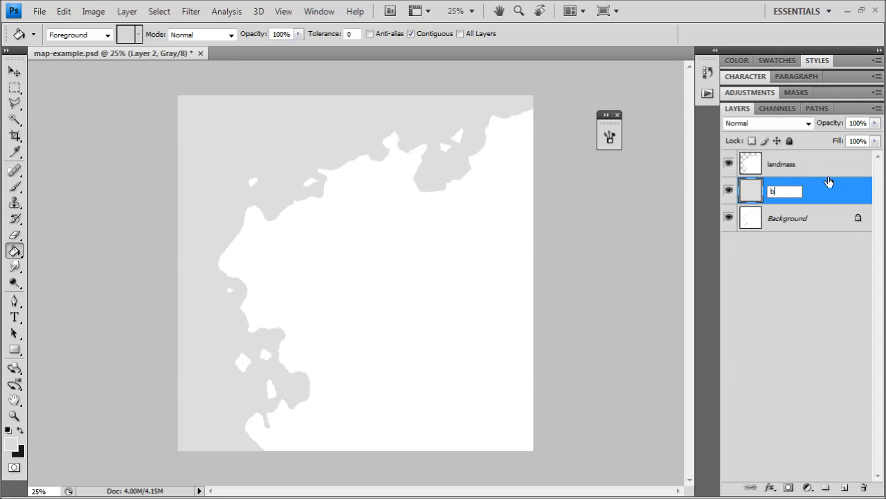
pyautogui.write('ackground')
pyautogui.press('Return')
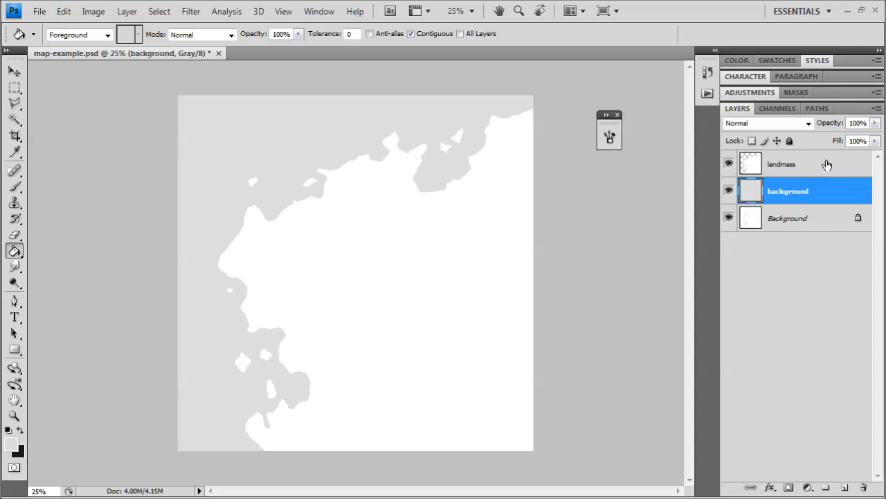
# - Toggle the landmass and background layers' visibility to compare them with the original coastline drawing, leaving both shown
pyautogui.click(729, 166)
pyautogui.click(729, 166)
pyautogui.click(730, 166)
pyautogui.click(729, 170)
pyautogui.moveTo(727, 165); pyautogui.dragTo(727, 190)
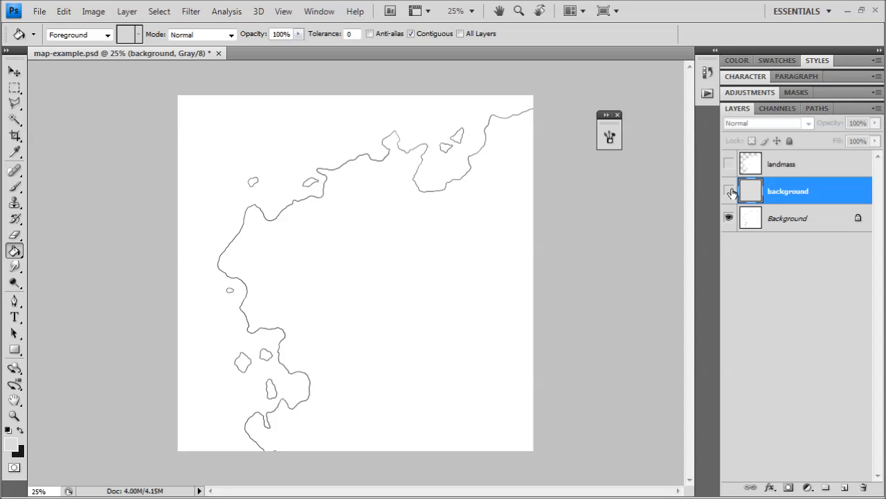
pyautogui.click(729, 191)
pyautogui.click(730, 163)
# - Make the landmass layer the active layer, with the northern coastline enlarged
pyautogui.hotkey('ctrl', '+')
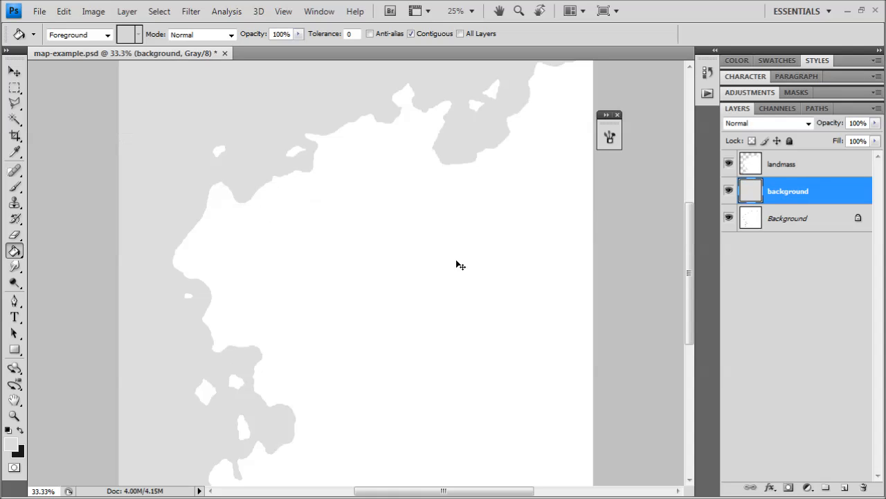
pyautogui.hotkey('ctrl', '+')
pyautogui.moveTo(338, 155); pyautogui.dragTo(317, 331)
pyautogui.click(772, 171)
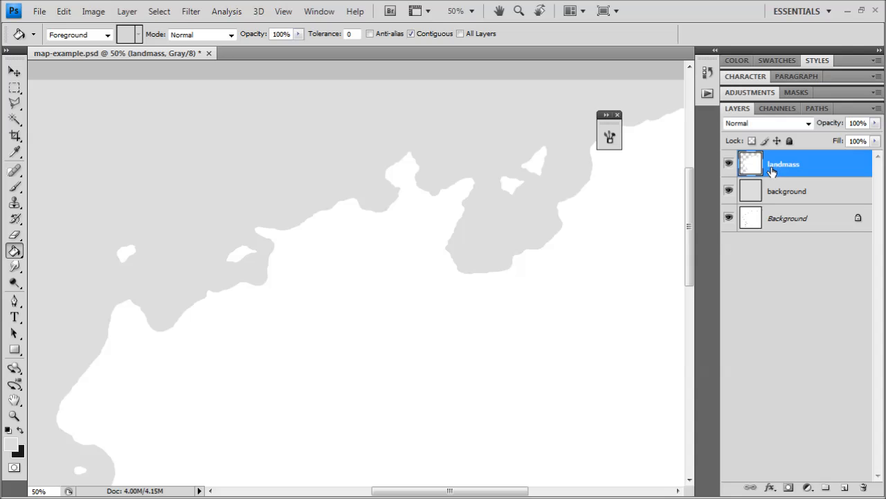
pyautogui.click(769, 487)
pyautogui.click(796, 472)
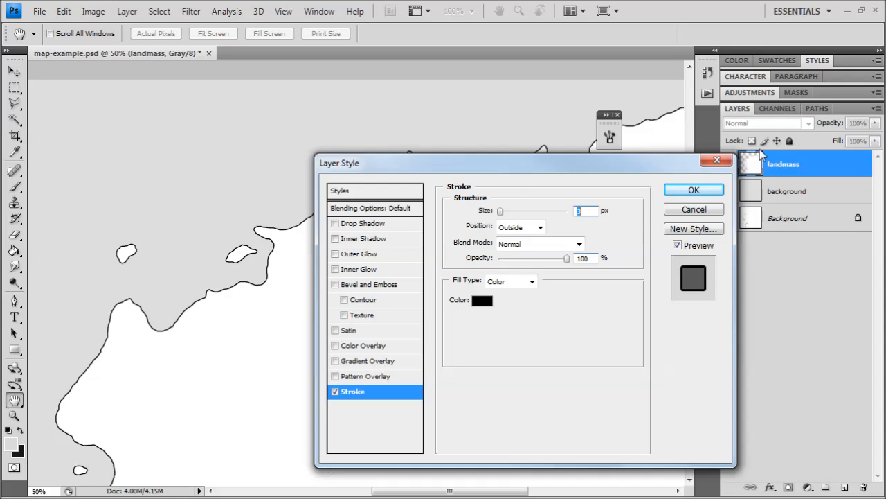
pyautogui.click(717, 160)
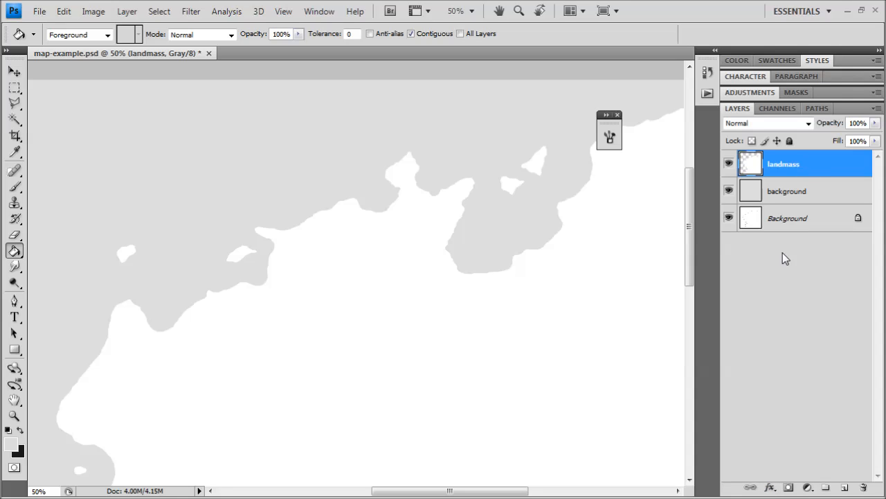
# - Add a 3 px black stroke effect around the outside of the landmass layer's shapes
pyautogui.click(769, 487)
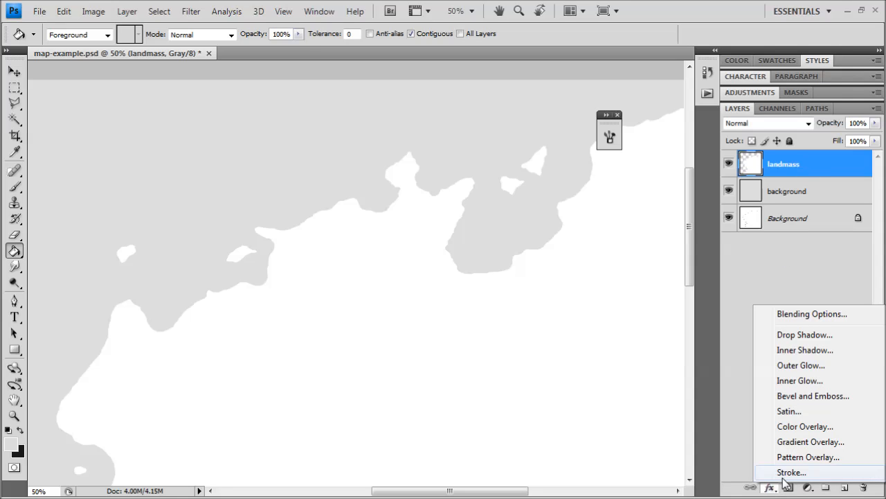
pyautogui.click(785, 475)
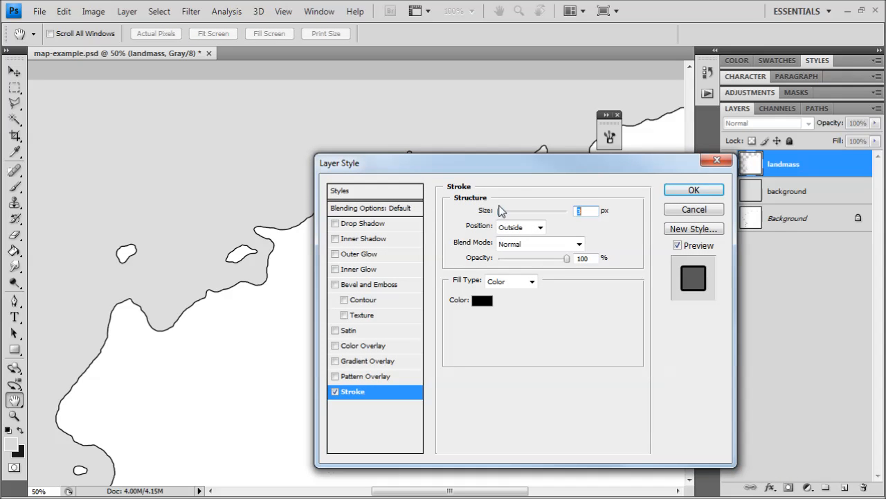
pyautogui.moveTo(500, 211); pyautogui.dragTo(512, 212)
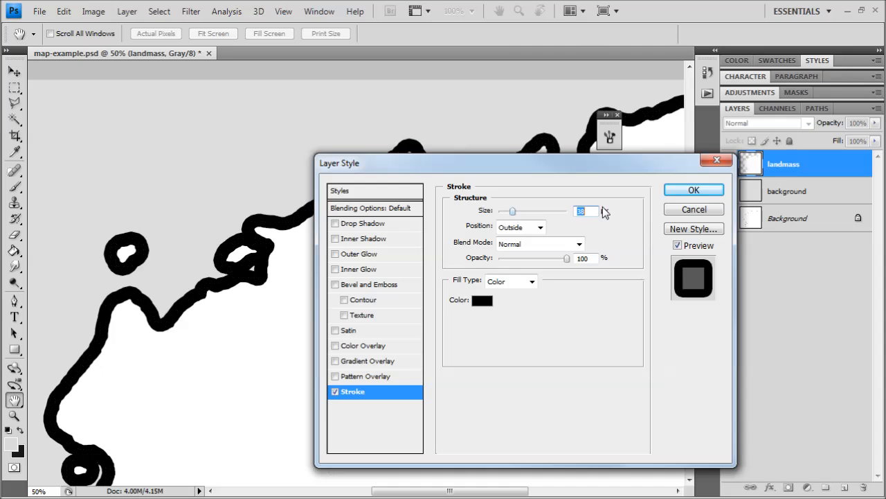
pyautogui.write('3')
pyautogui.click(693, 189)
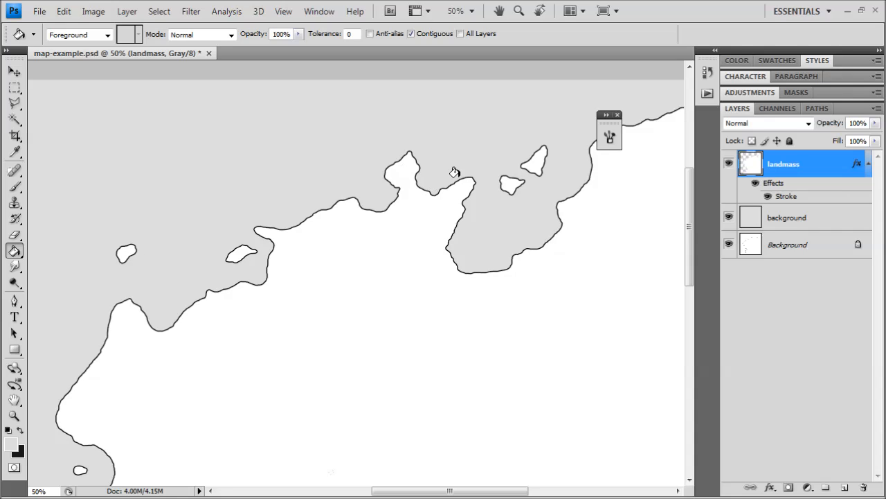
# - Hide and reshow the landmass and background layers to compare the stroked coast with the original drawing, leaving landmass active
pyautogui.moveTo(335, 359); pyautogui.dragTo(534, 342)
pyautogui.click(729, 163)
pyautogui.click(728, 218)
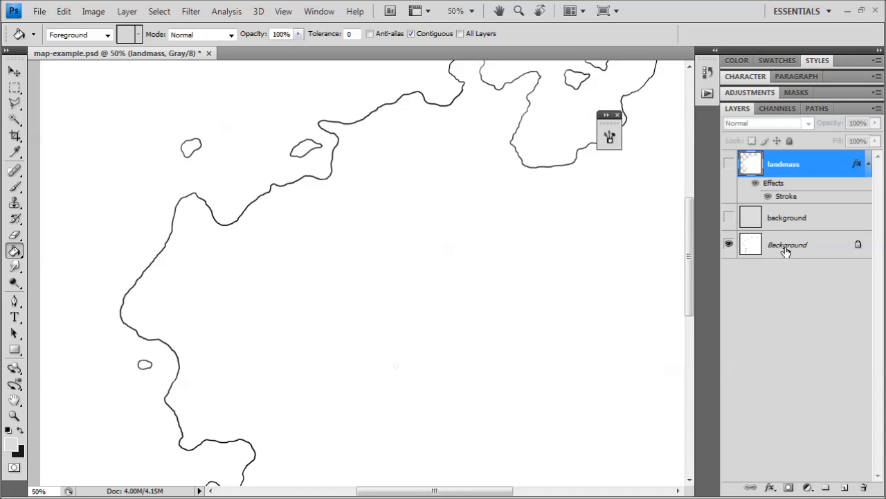
pyautogui.click(786, 239)
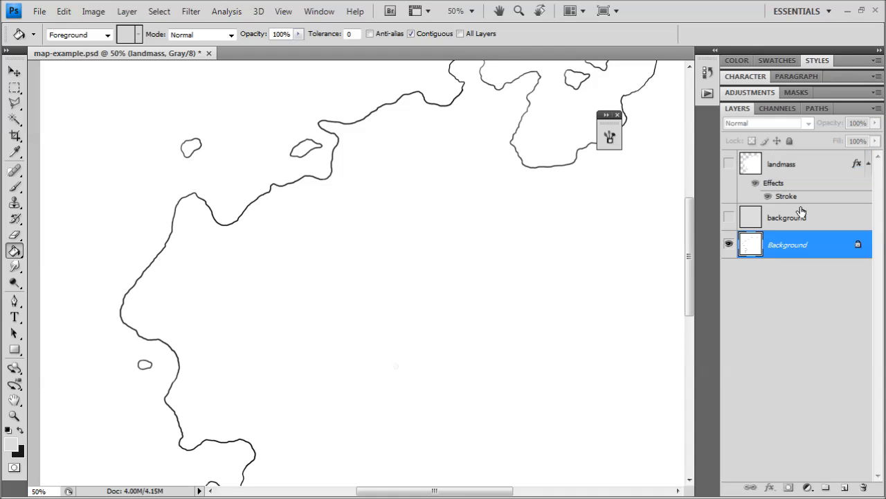
pyautogui.click(729, 217)
pyautogui.click(729, 163)
pyautogui.click(766, 168)
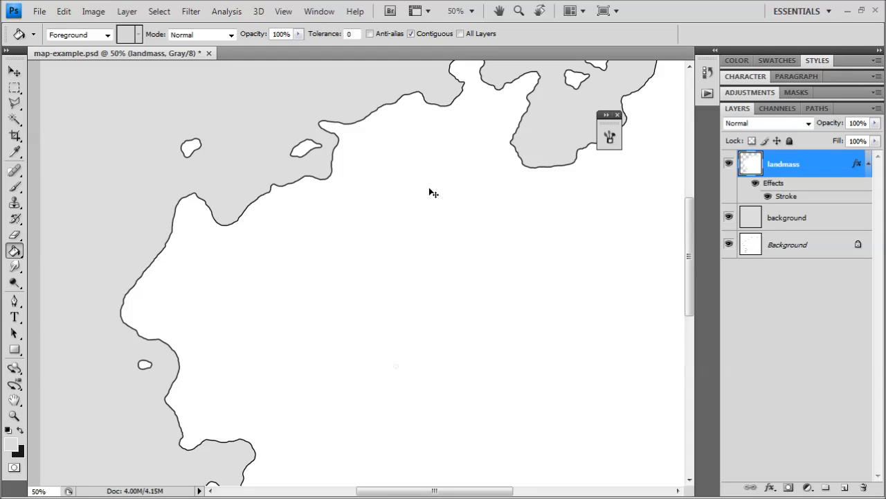
# - View the Beleriand reference map in Chrome to examine its coastline shading, and return to the whole map in Photoshop
pyautogui.hotkey('ctrl', '-')
pyautogui.hotkey('ctrl', '-')
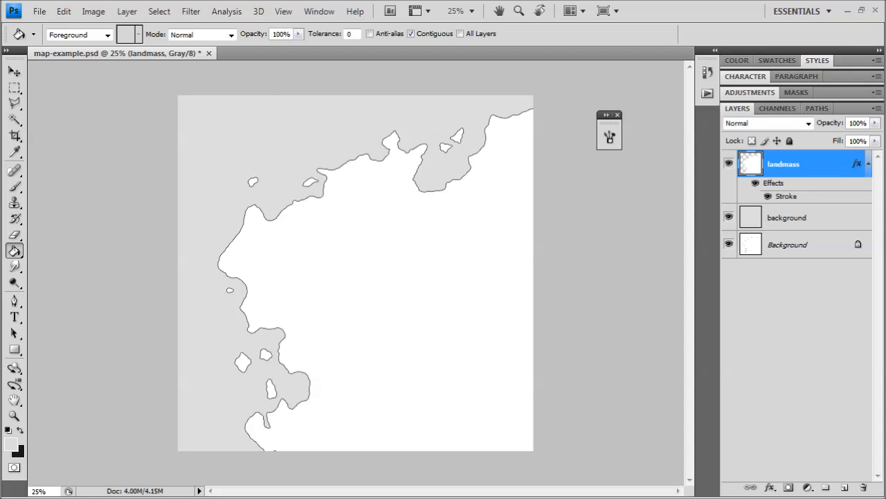
pyautogui.hotkey('alt', 'Tab')
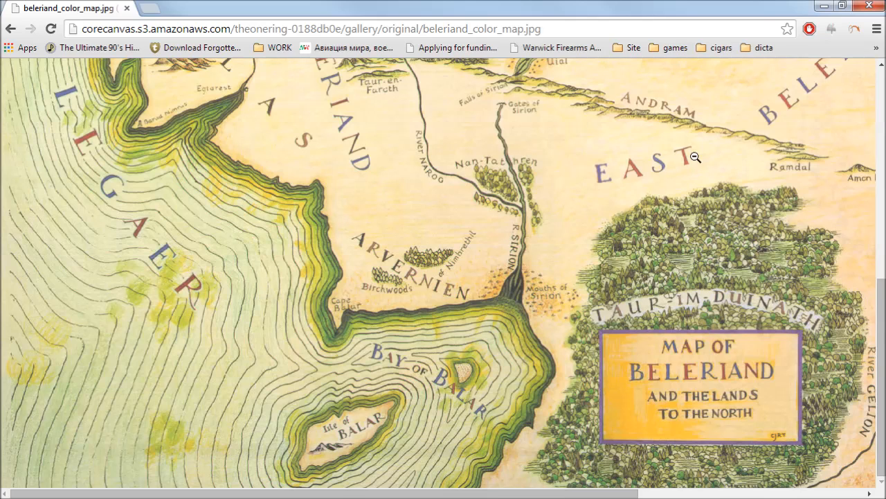
pyautogui.click(824, 6)
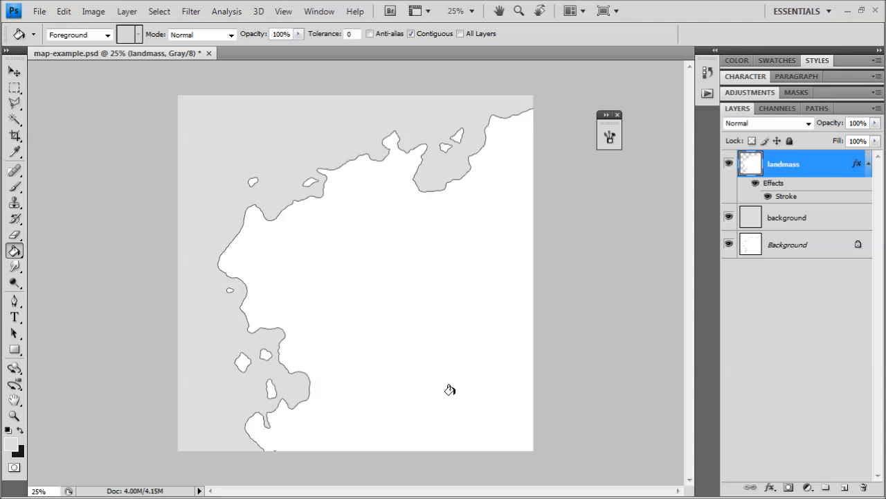
# - Duplicate the landmass layer as landmass copy, with the copy's Stroke effect turned off and the original landmass layer hidden
pyautogui.click(99, 15)
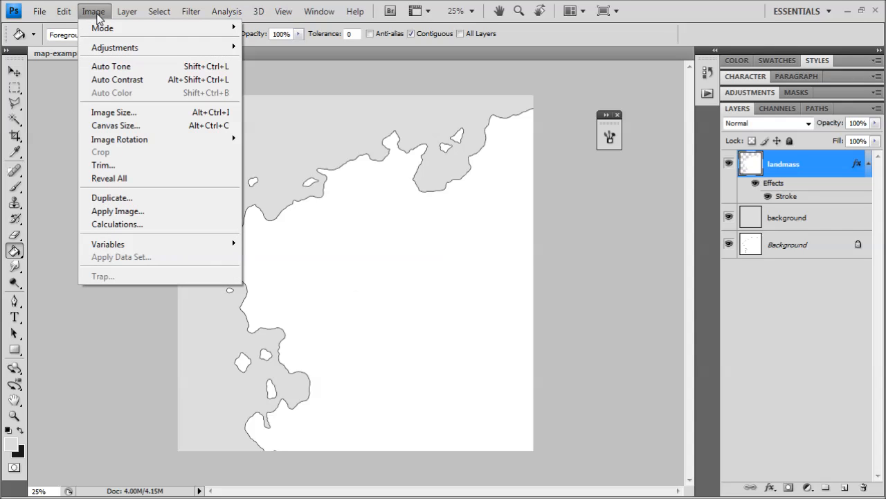
pyautogui.moveTo(124, 15)
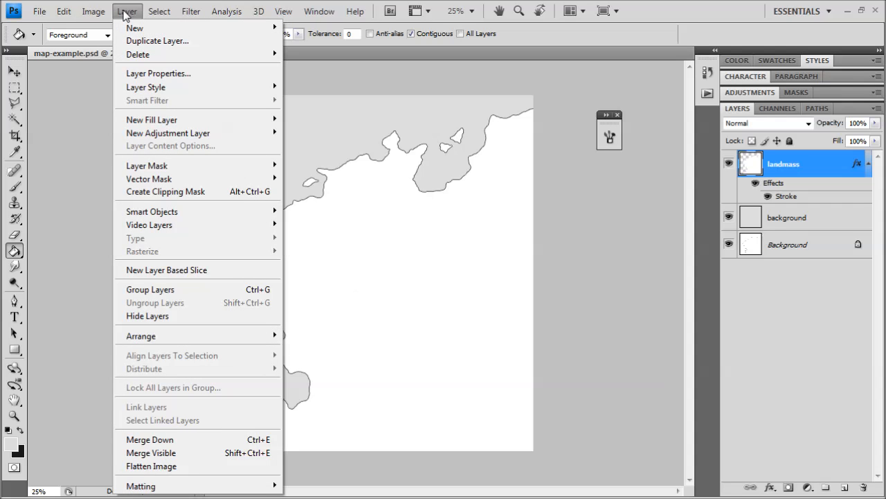
pyautogui.click(141, 42)
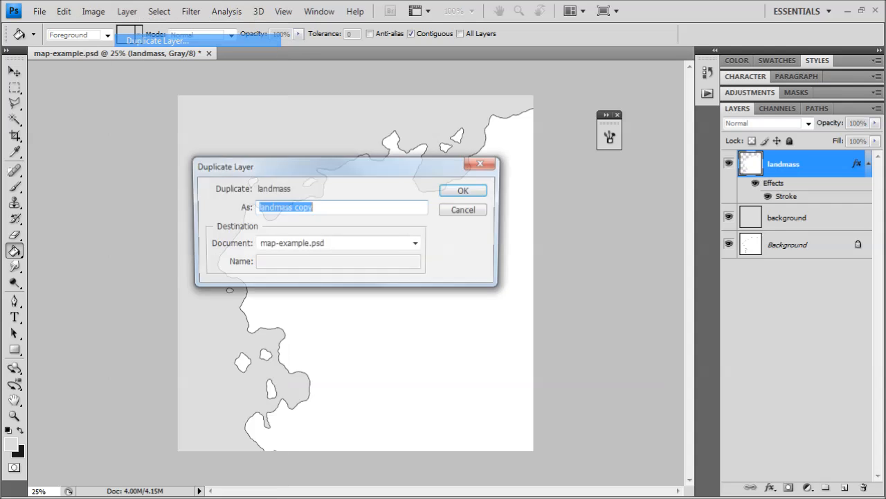
pyautogui.click(484, 193)
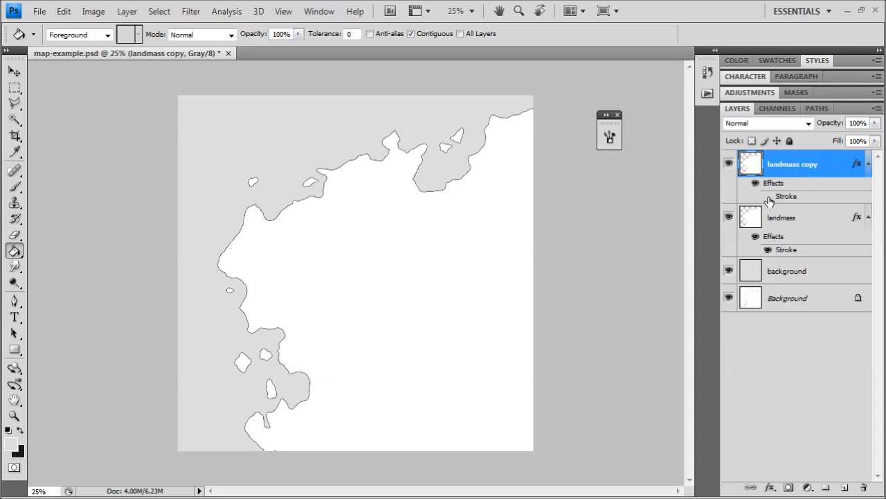
pyautogui.click(728, 218)
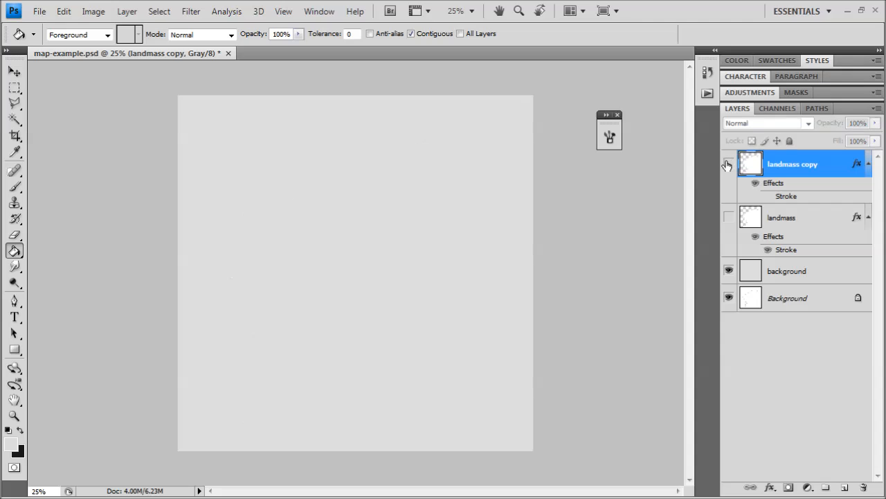
pyautogui.click(727, 163)
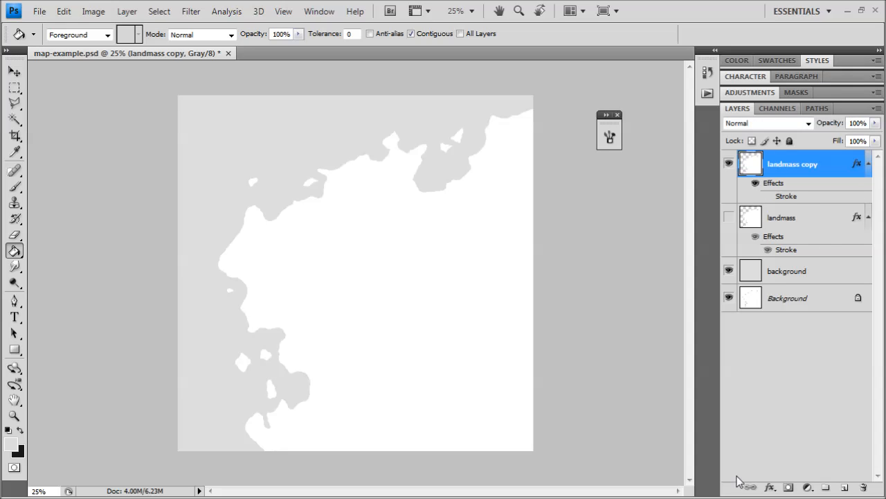
# - Add an Outer Glow effect to the landmass copy layer and set its blend mode to Normal
pyautogui.click(770, 487)
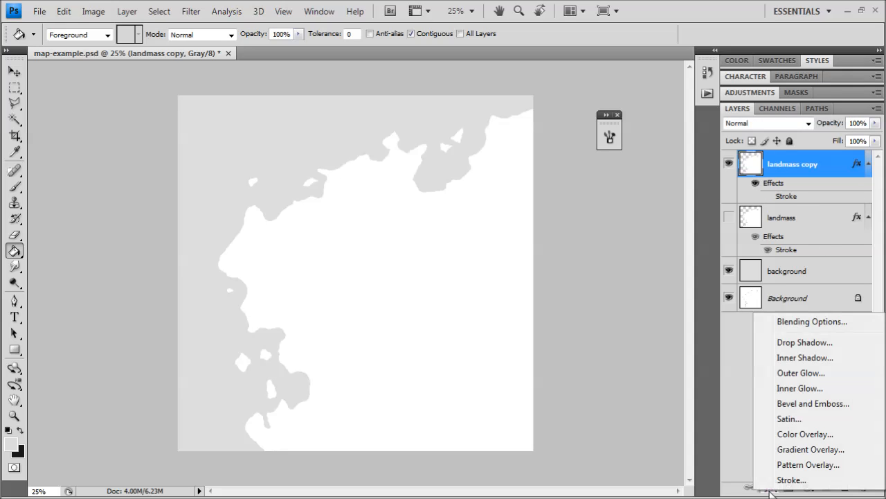
pyautogui.click(803, 374)
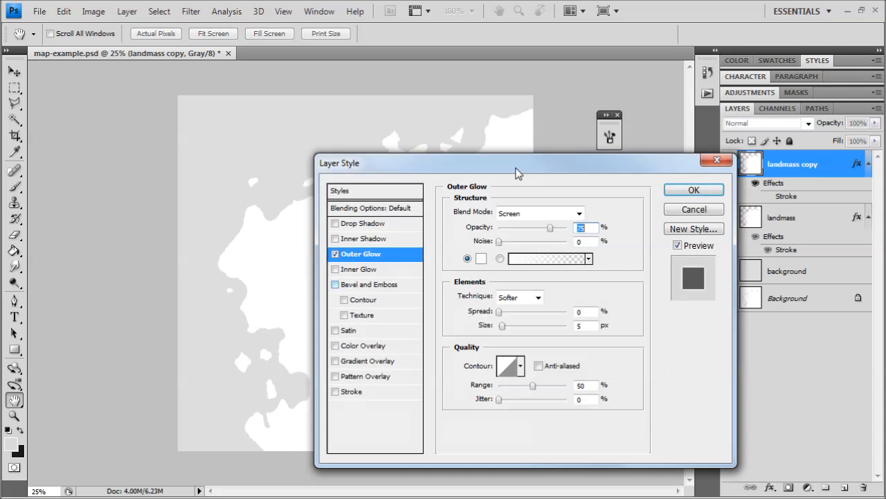
pyautogui.moveTo(541, 164); pyautogui.dragTo(652, 165)
pyautogui.click(650, 213)
pyautogui.click(632, 6)
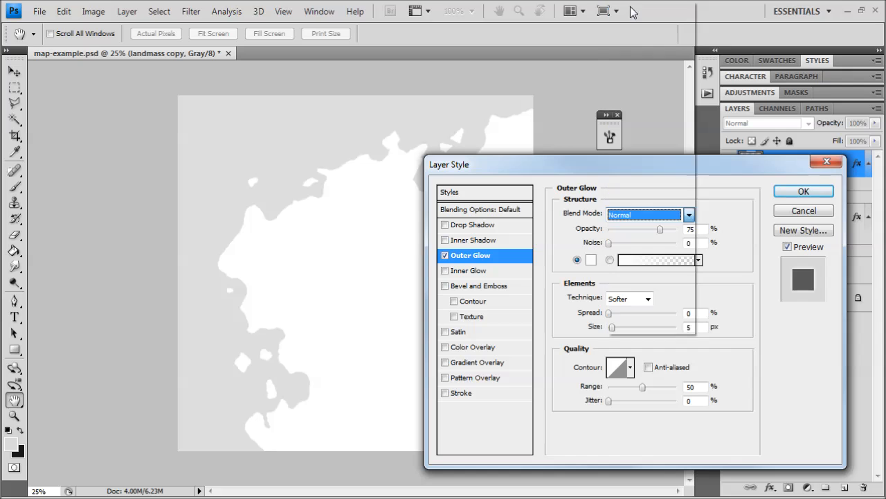
# - Set the outer glow's color to black and its size to 81 px
pyautogui.click(591, 260)
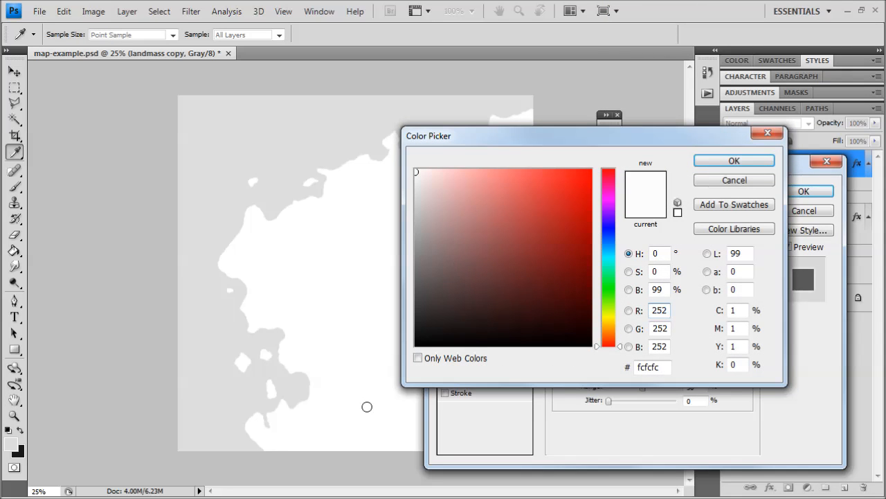
pyautogui.click(420, 341)
pyautogui.click(732, 161)
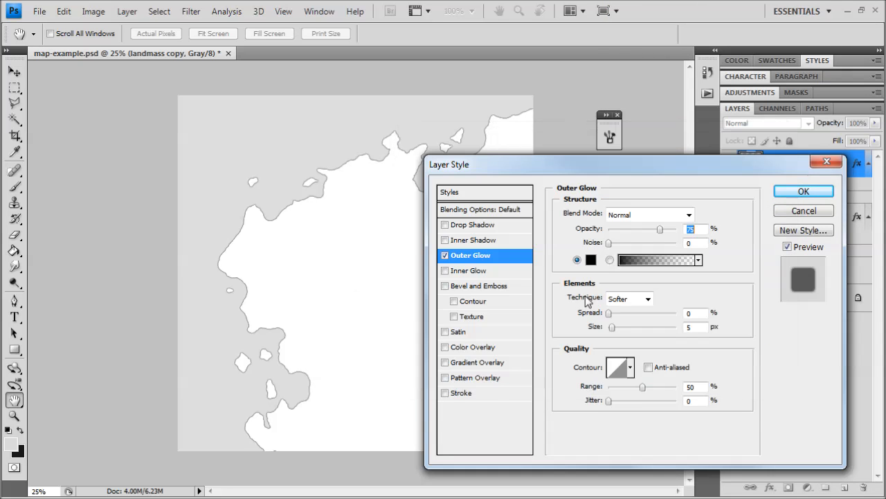
pyautogui.moveTo(613, 327); pyautogui.dragTo(633, 322)
# - Try the Screen blend mode on the outer glow, and return it to Normal
pyautogui.click(658, 216)
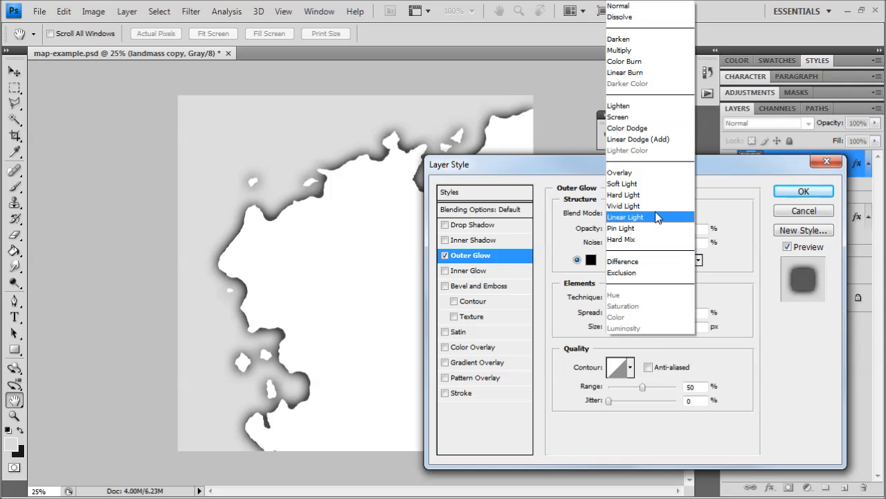
pyautogui.click(629, 117)
pyautogui.click(627, 220)
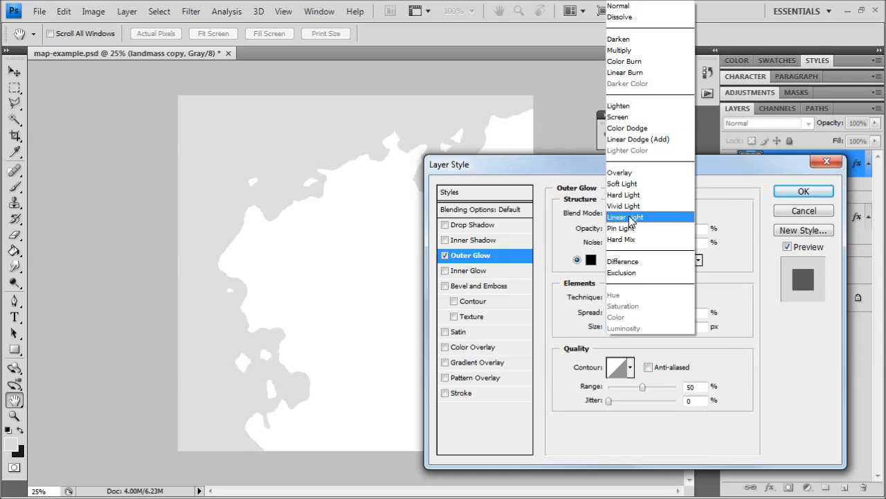
pyautogui.click(631, 9)
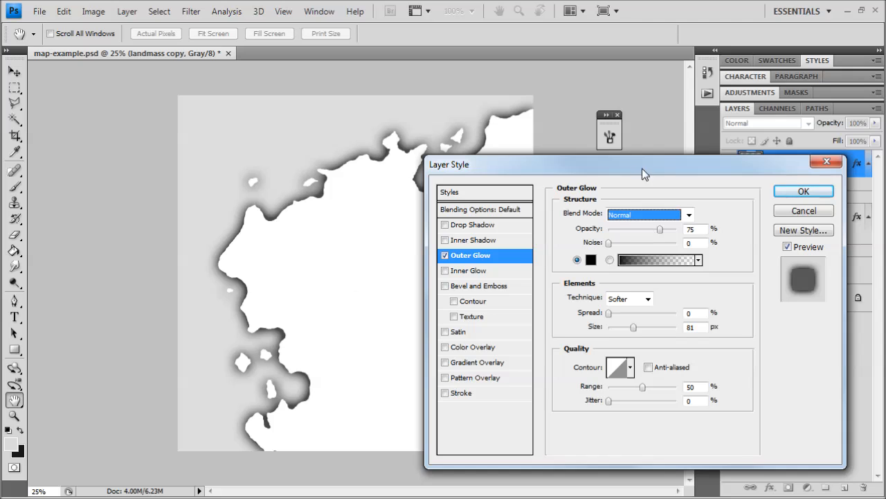
# - Examine the outer glow closely along the coastline's bays, headlands and small islands
pyautogui.moveTo(642, 168); pyautogui.dragTo(639, 87)
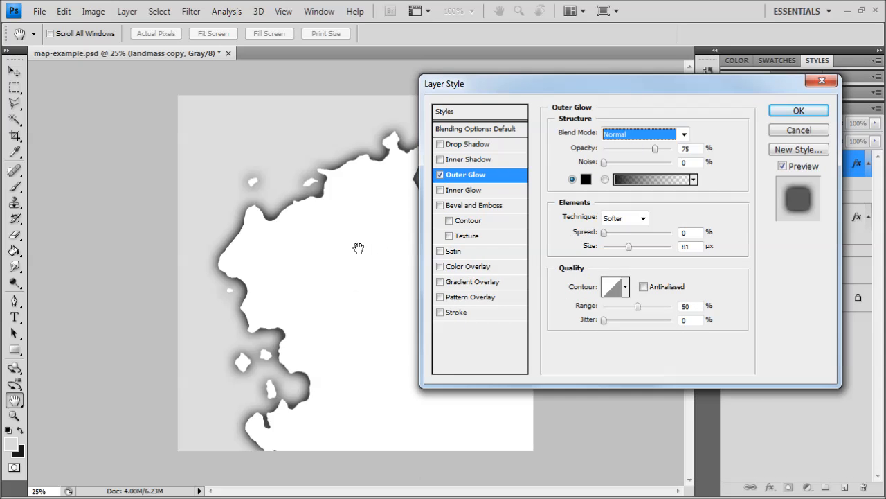
pyautogui.hotkey('ctrl', '+')
pyautogui.hotkey('ctrl', '+')
pyautogui.hotkey('ctrl', '+')
pyautogui.moveTo(212, 202); pyautogui.dragTo(429, 356)
pyautogui.hotkey('ctrl', '+')
pyautogui.hotkey('ctrl', '+')
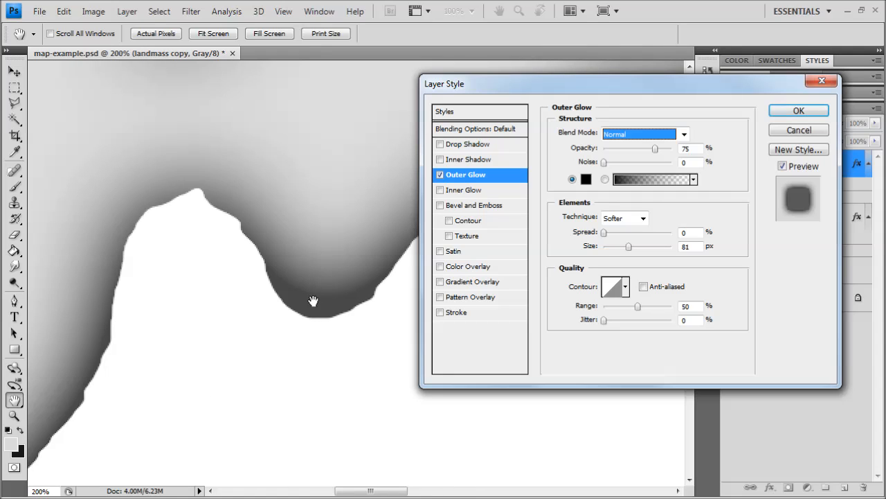
pyautogui.hotkey('ctrl', '-')
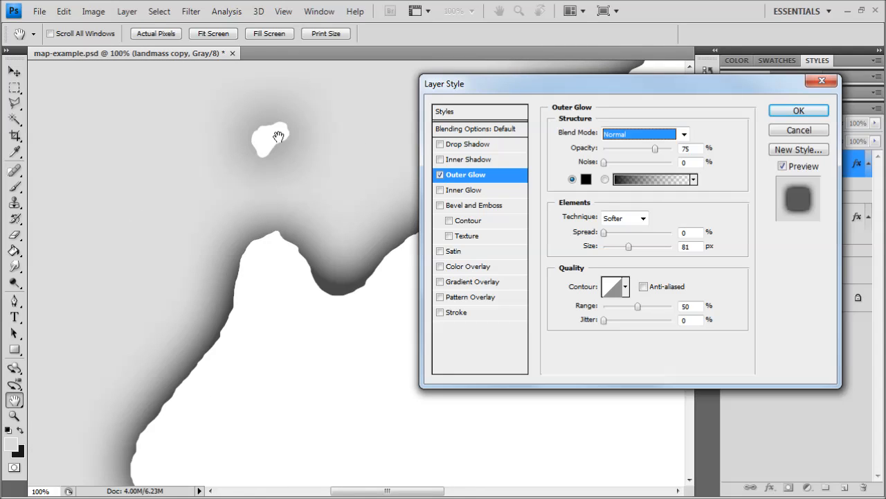
pyautogui.moveTo(266, 228); pyautogui.dragTo(293, 167)
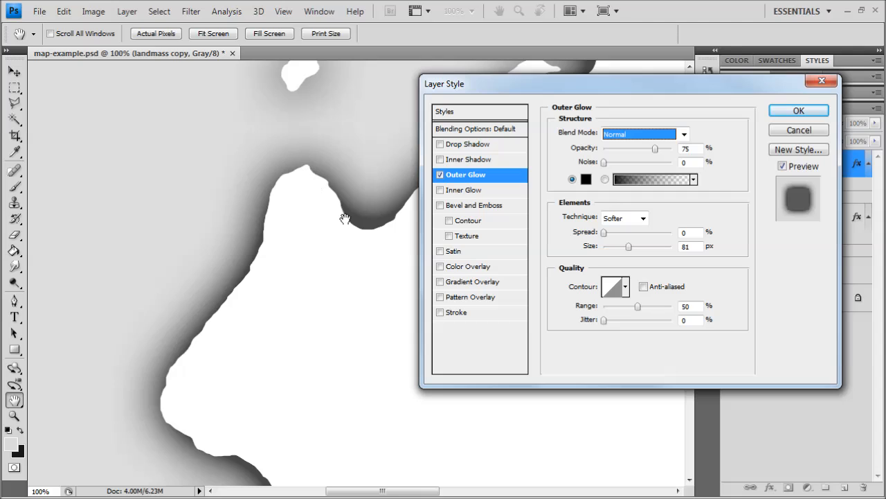
pyautogui.moveTo(398, 205); pyautogui.dragTo(172, 224)
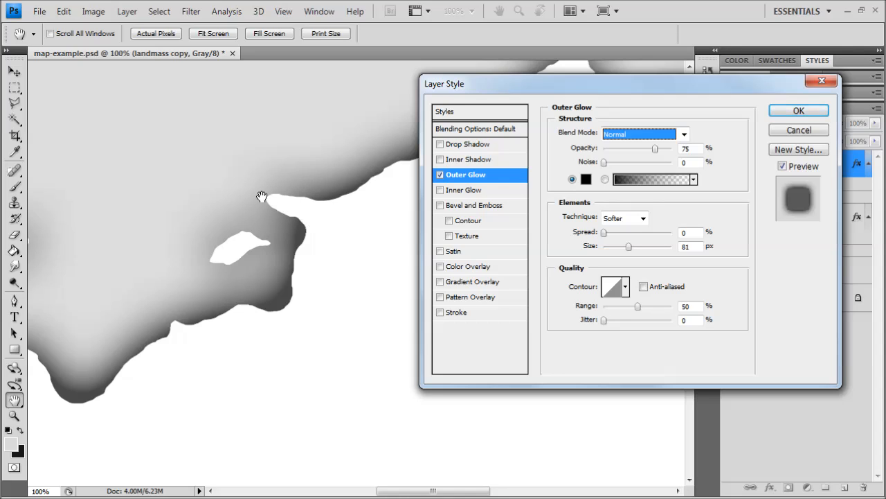
pyautogui.hotkey('ctrl', '-')
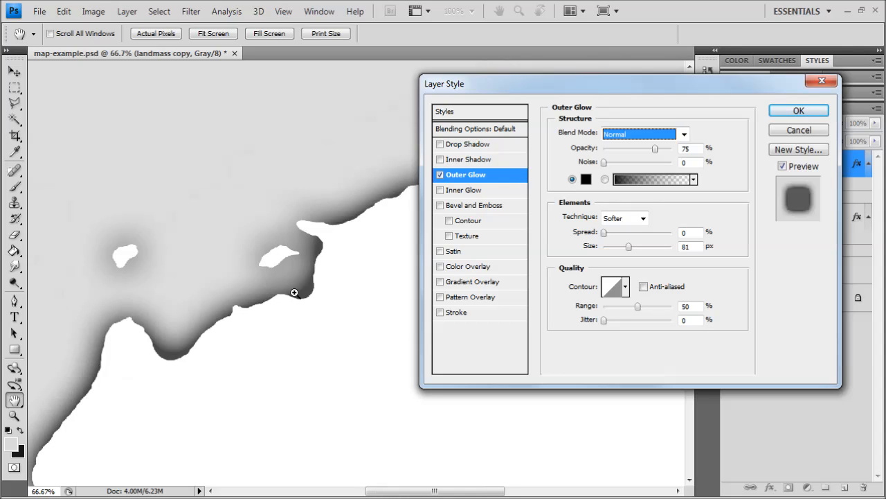
# - Set the outer glow's technique to Precise and inspect the result down the western coast and its islands
pyautogui.click(635, 220)
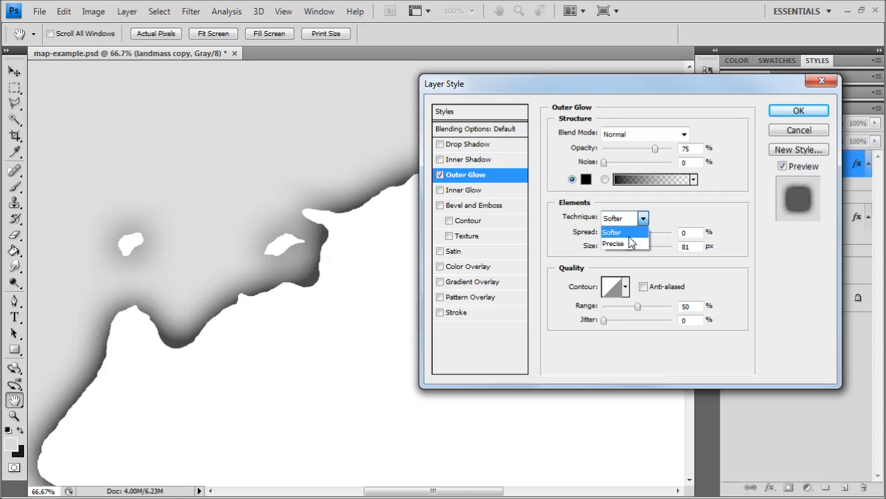
pyautogui.click(629, 243)
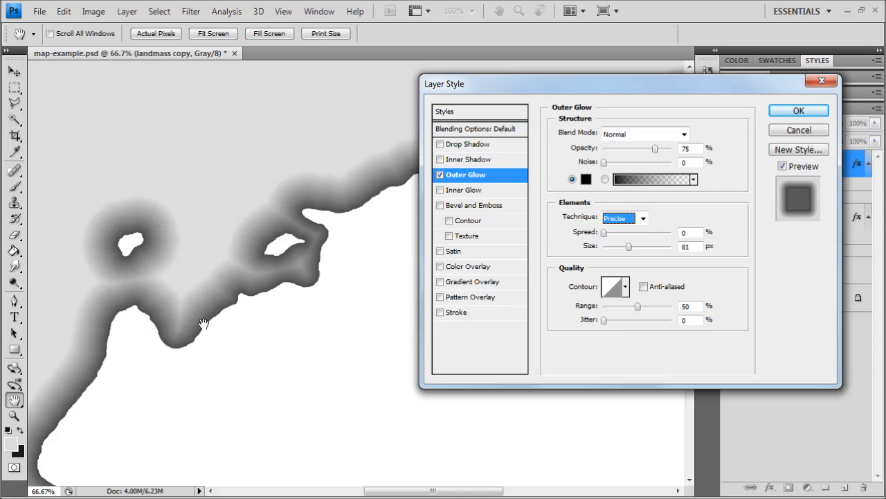
pyautogui.moveTo(235, 389); pyautogui.dragTo(351, 149)
pyautogui.moveTo(239, 325); pyautogui.dragTo(326, 159)
pyautogui.moveTo(225, 374); pyautogui.dragTo(191, 169)
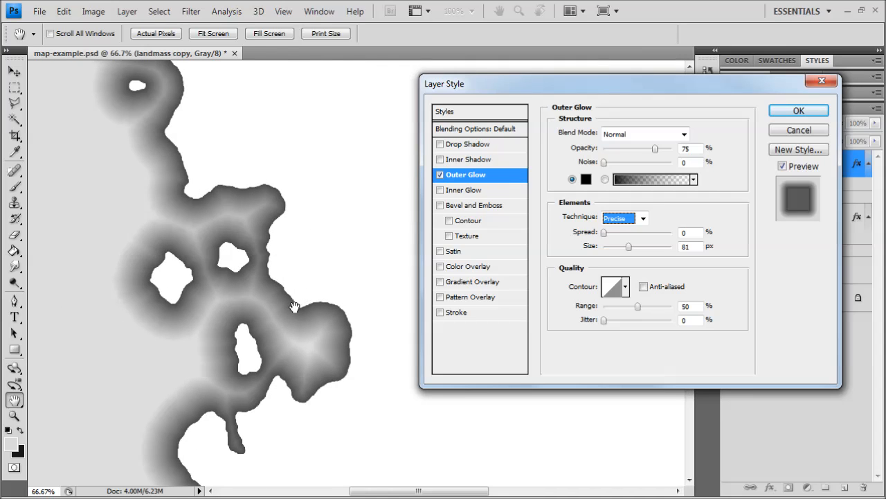
pyautogui.moveTo(271, 196); pyautogui.dragTo(288, 280)
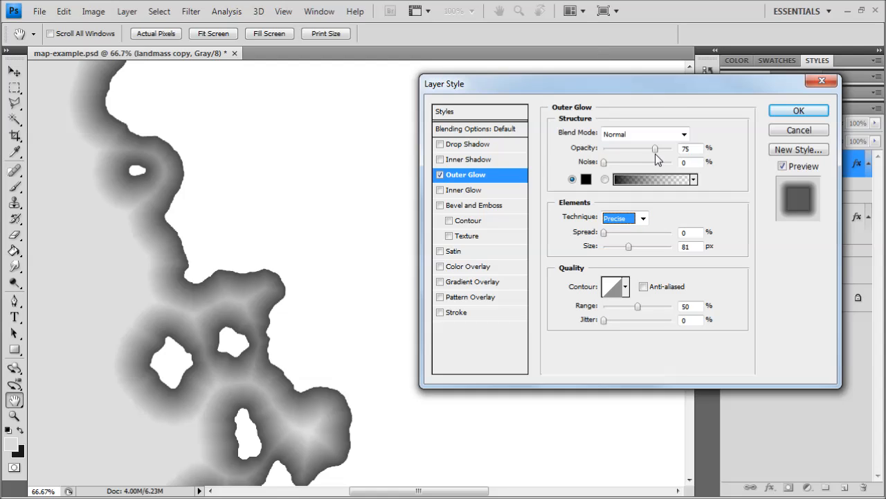
# - Try several curved and wavy contour presets on the outer glow, and settle on the stair-step contour
pyautogui.click(611, 288)
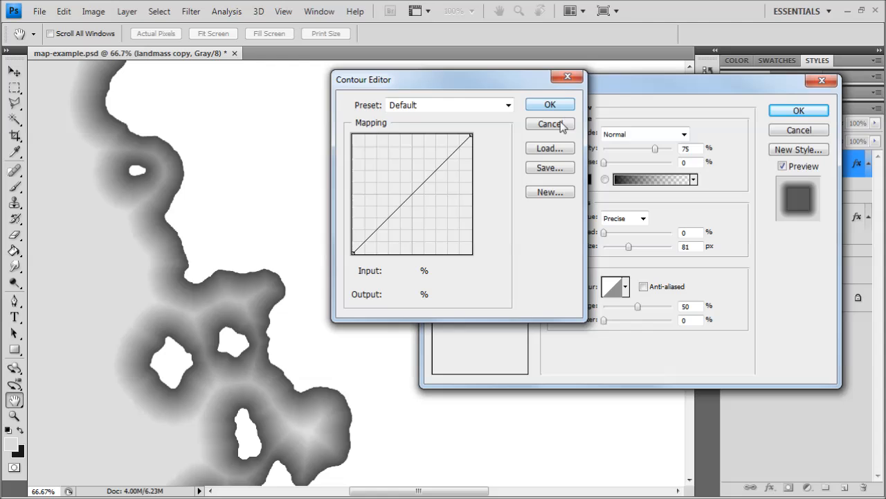
pyautogui.click(550, 124)
pyautogui.click(626, 286)
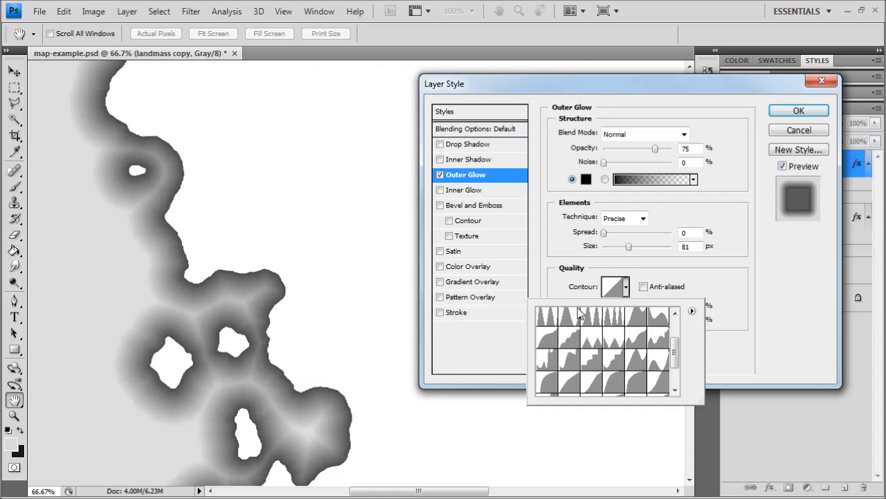
pyautogui.click(552, 342)
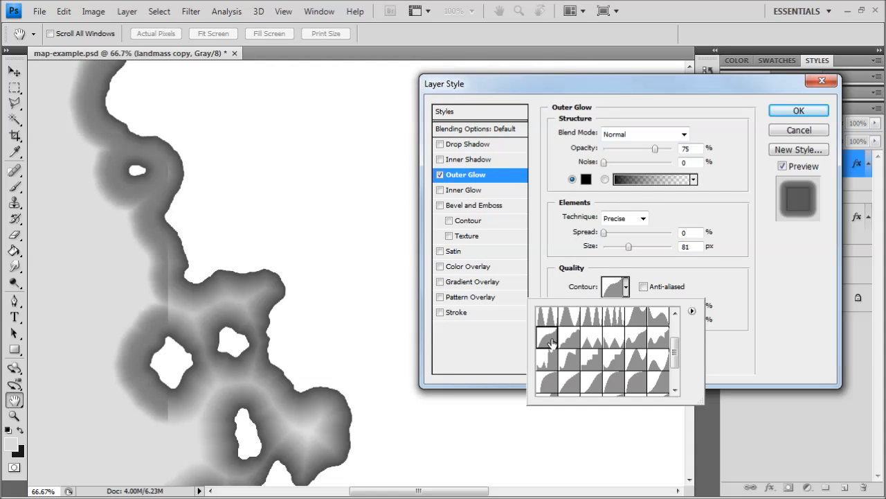
pyautogui.click(593, 340)
pyautogui.click(651, 320)
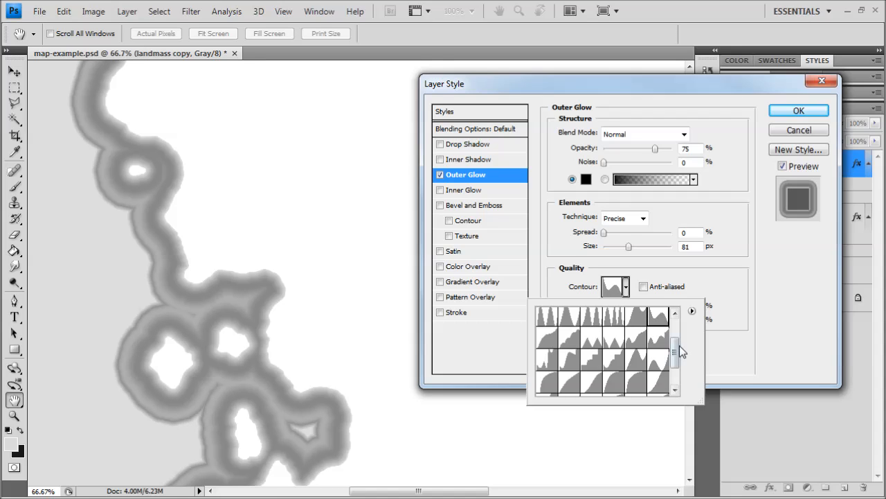
pyautogui.moveTo(678, 346); pyautogui.dragTo(679, 356)
pyautogui.click(590, 342)
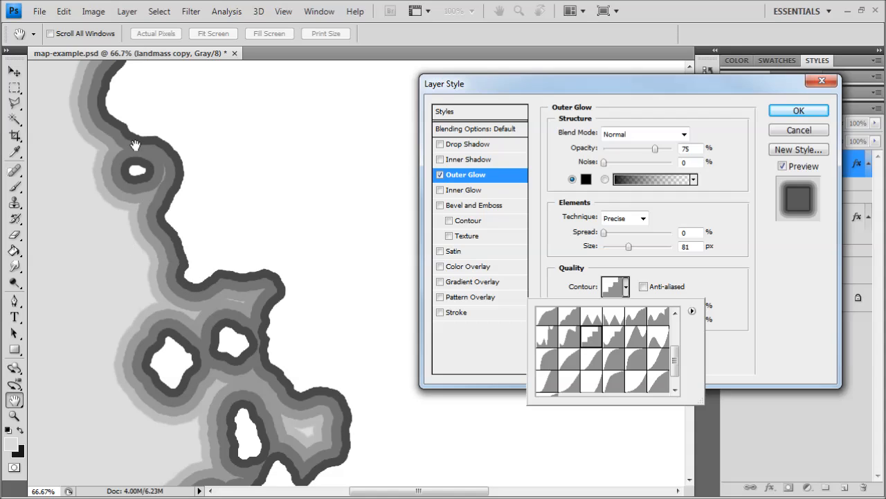
pyautogui.click(624, 286)
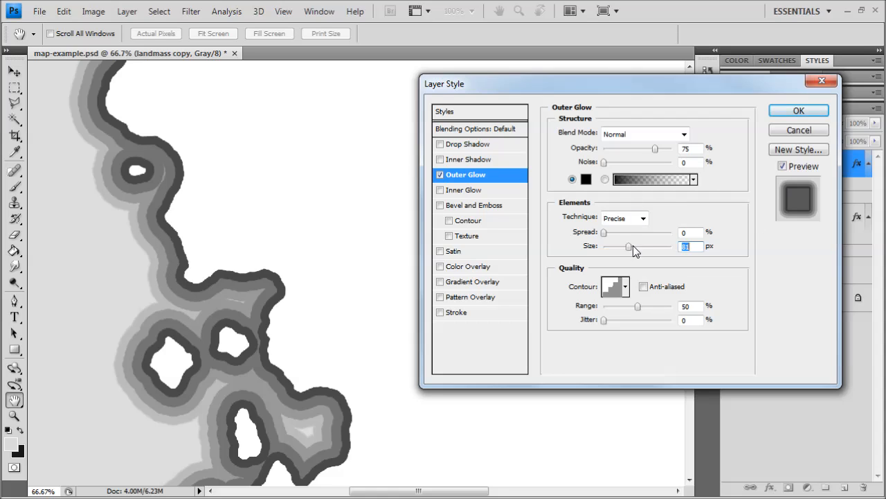
# - Set the outer glow's size to 57 px and apply the layer style
pyautogui.moveTo(630, 250); pyautogui.dragTo(622, 241)
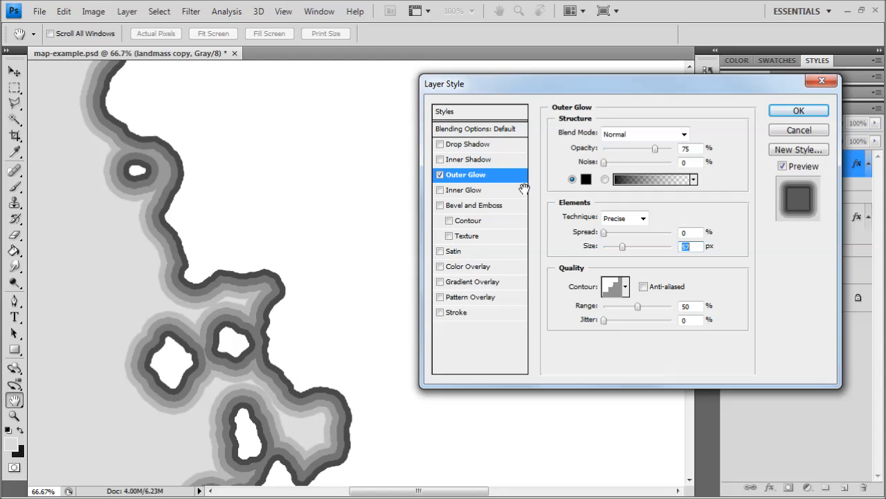
pyautogui.click(797, 113)
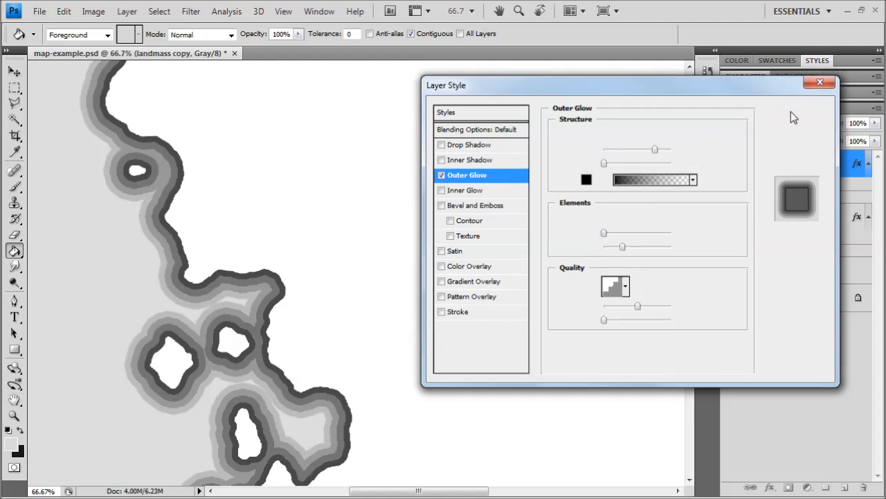
# - Select the landmass layer and compare the landmass copy with its effects hidden and shown
pyautogui.click(789, 224)
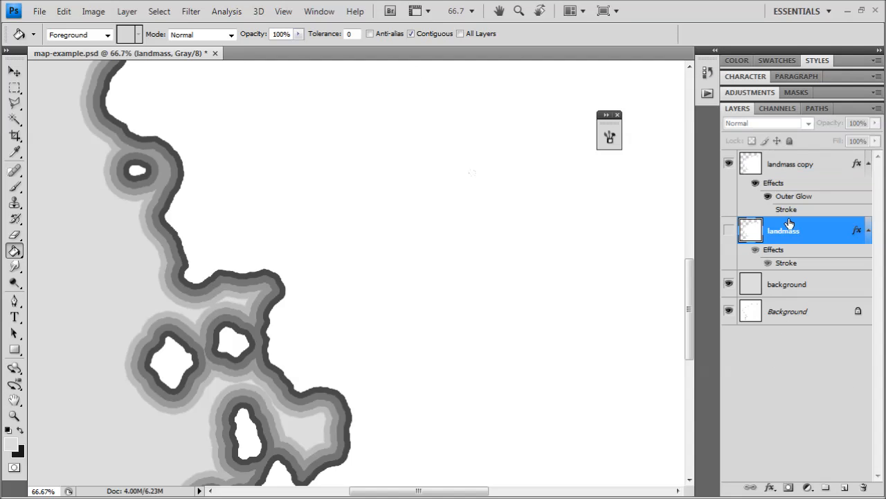
pyautogui.click(755, 183)
pyautogui.click(756, 183)
pyautogui.click(756, 184)
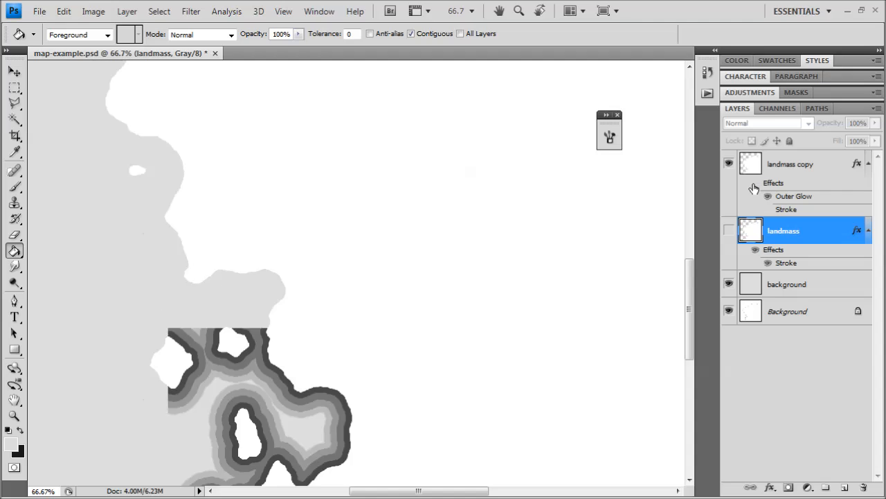
pyautogui.click(756, 184)
pyautogui.click(765, 196)
pyautogui.click(766, 196)
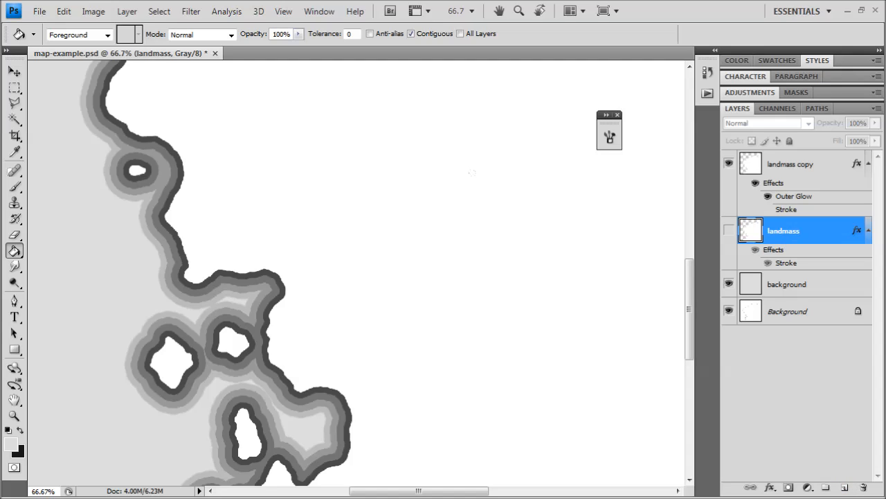
# - Add an empty layer directly above landmass and merge the landmass copy down into it
pyautogui.click(846, 487)
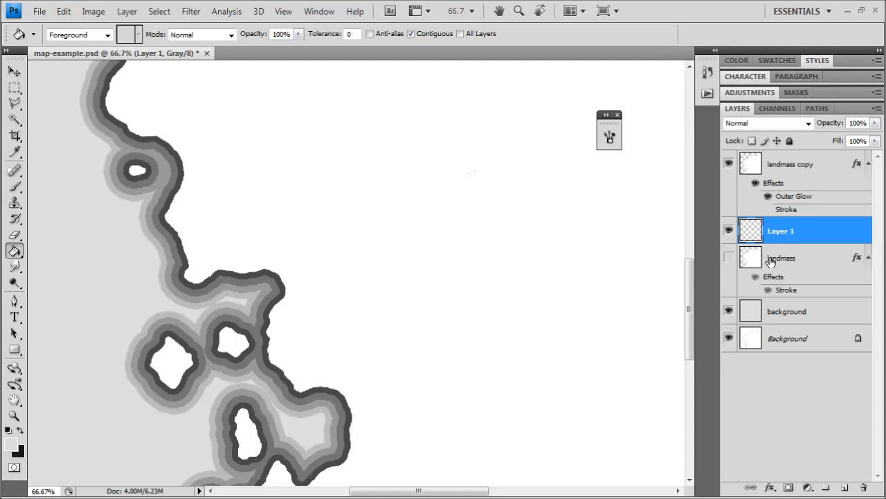
pyautogui.click(773, 160)
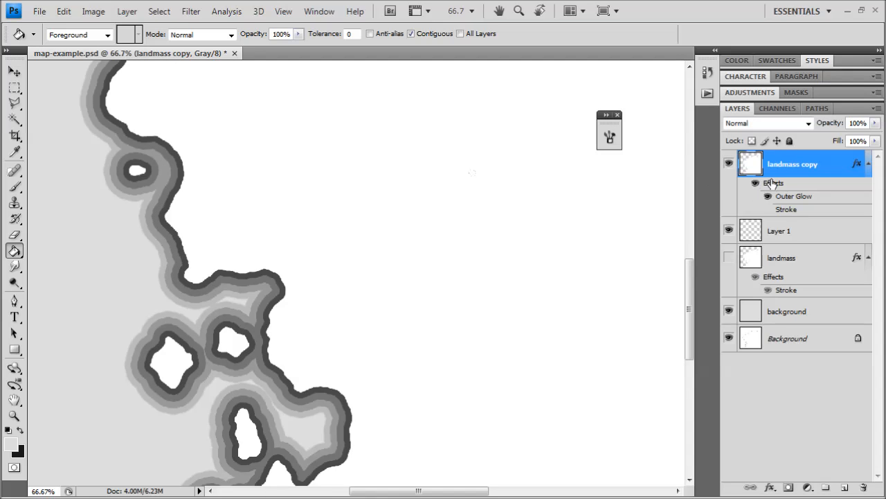
pyautogui.click(127, 11)
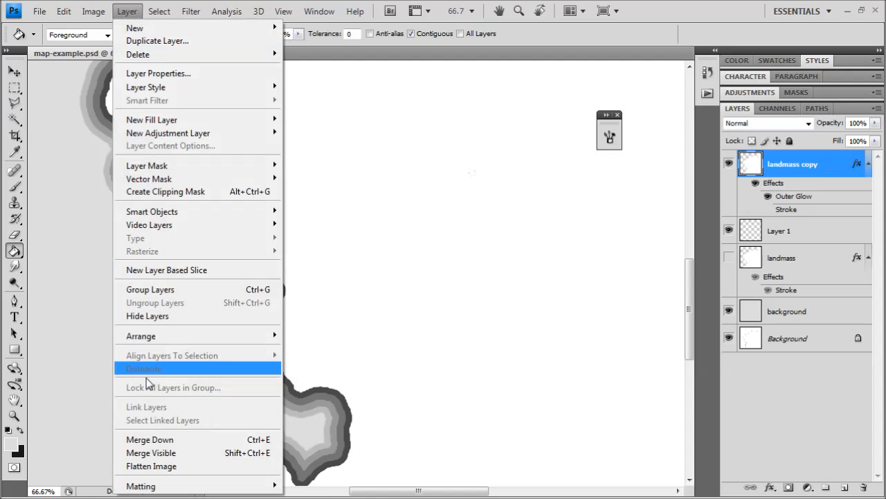
pyautogui.click(167, 440)
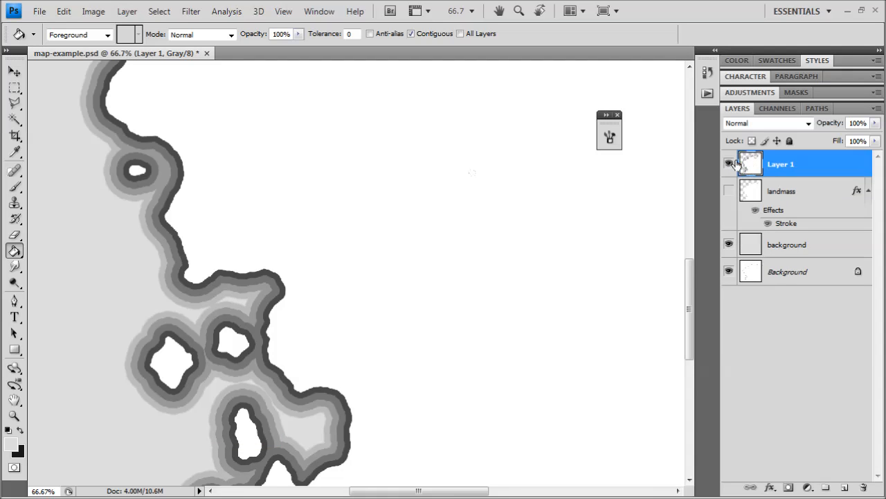
# - Examine the merged Layer 1 against transparency with both background layers hidden, and restore their visibility
pyautogui.click(728, 270)
pyautogui.click(727, 247)
pyautogui.click(731, 162)
pyautogui.click(731, 162)
pyautogui.click(732, 162)
pyautogui.click(731, 162)
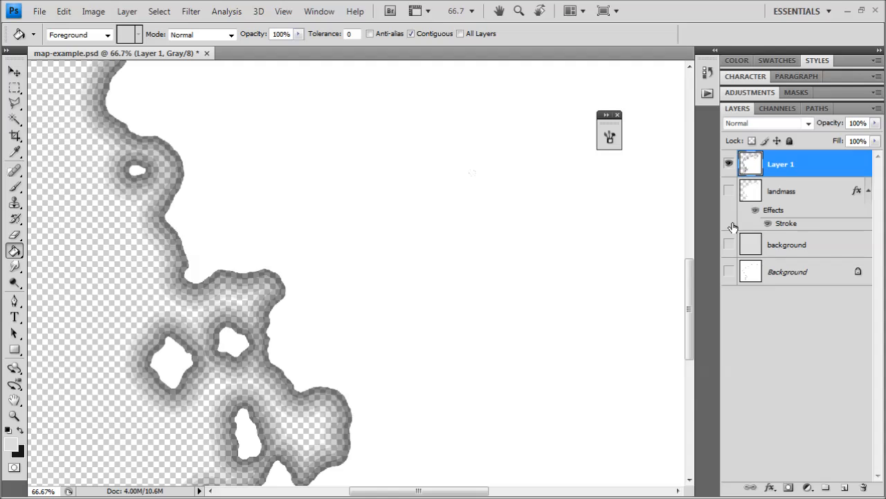
pyautogui.click(729, 245)
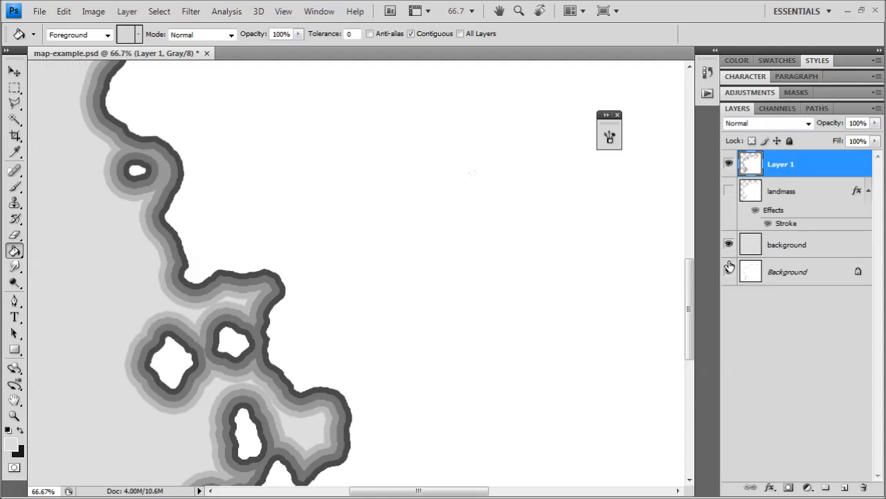
# - Add a new layer between Layer 1 and landmass and fill it with white
pyautogui.click(785, 192)
pyautogui.click(844, 489)
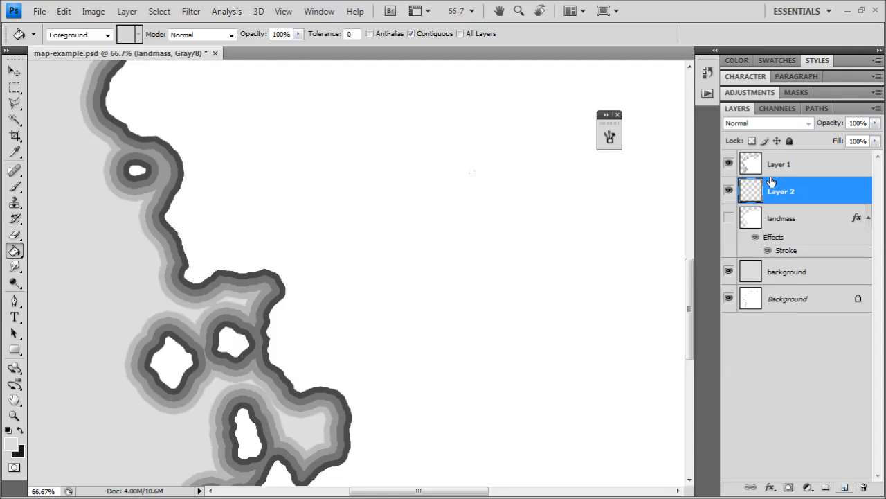
pyautogui.hotkey('ctrl', '-')
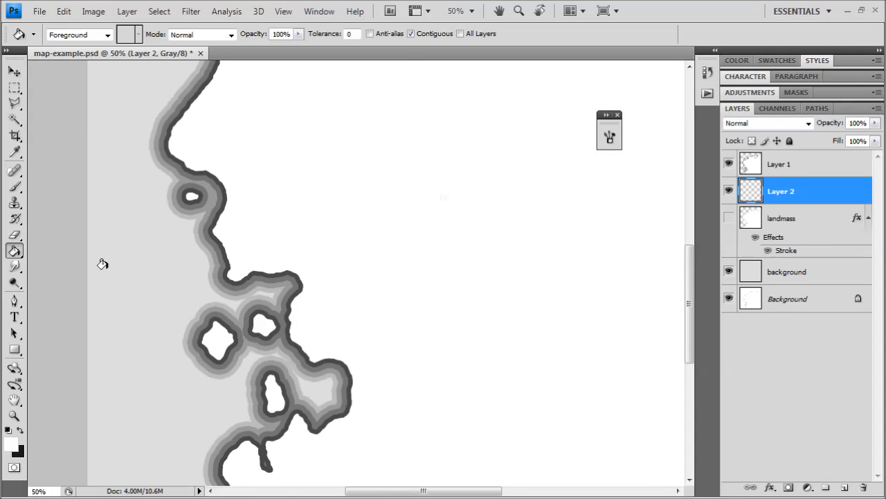
pyautogui.click(100, 265)
# - Merge Layer 1 down into the white-filled layer beneath it
pyautogui.click(775, 162)
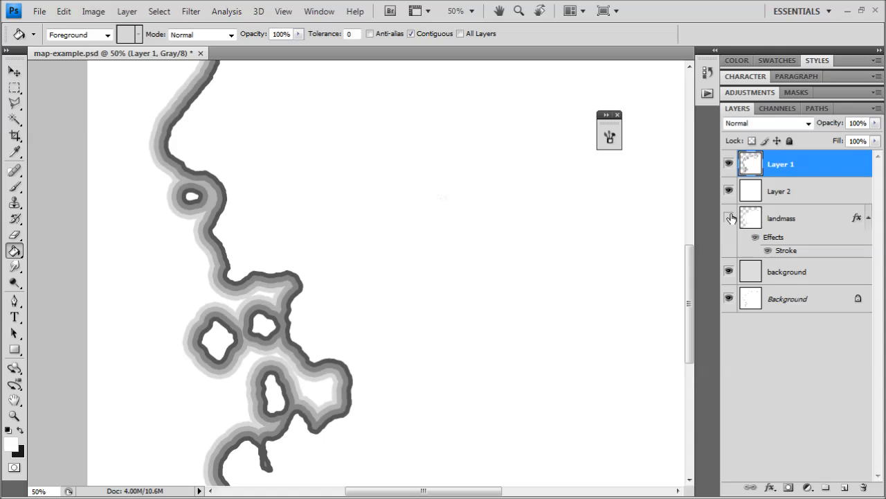
pyautogui.click(769, 200)
pyautogui.click(791, 167)
pyautogui.click(126, 11)
pyautogui.click(175, 439)
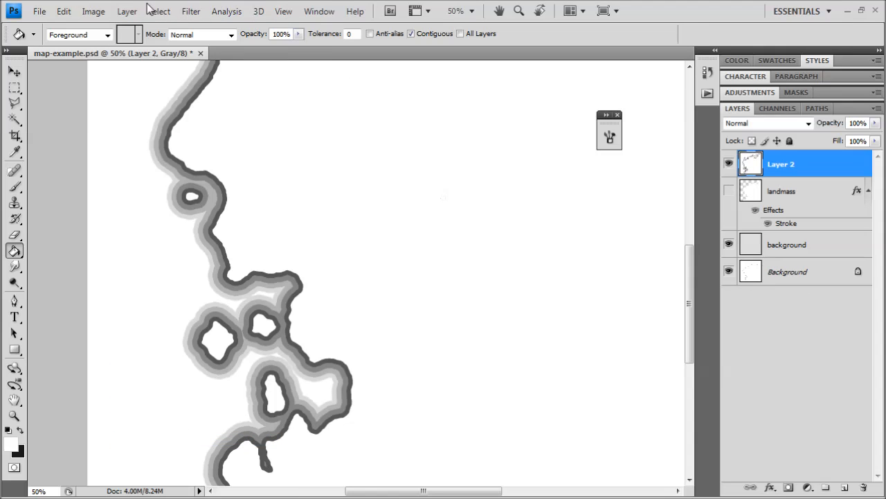
# - Compare the map with the merged Layer 2 hidden and shown
pyautogui.click(191, 11)
pyautogui.press('Escape')
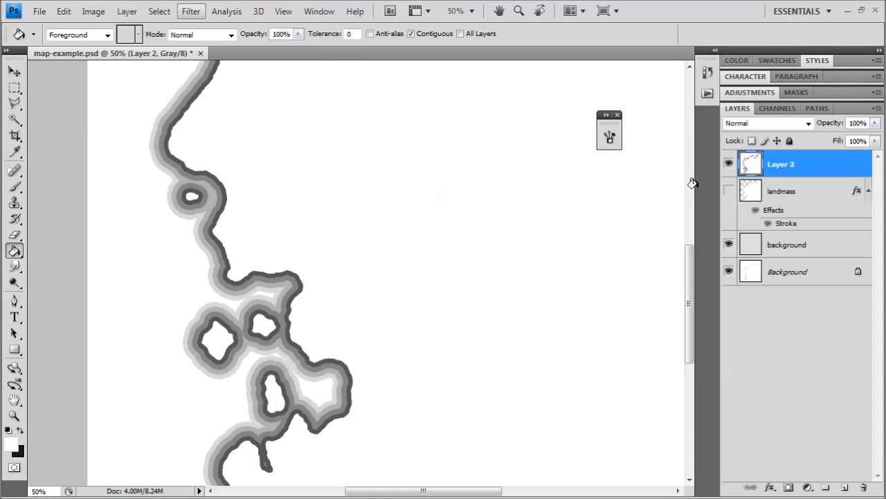
pyautogui.click(728, 163)
pyautogui.click(727, 163)
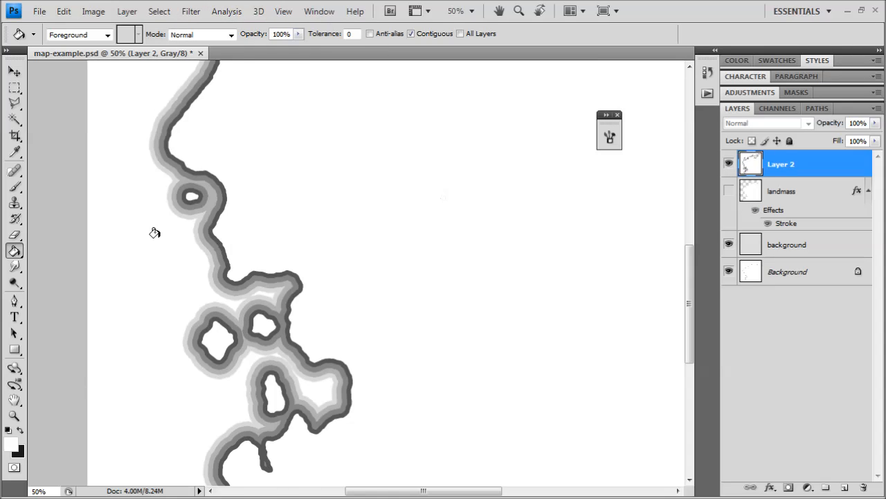
# - Apply the Find Edges filter to Layer 2 to turn the grey coastal bands into contour lines
pyautogui.hotkey('ctrl', '-')
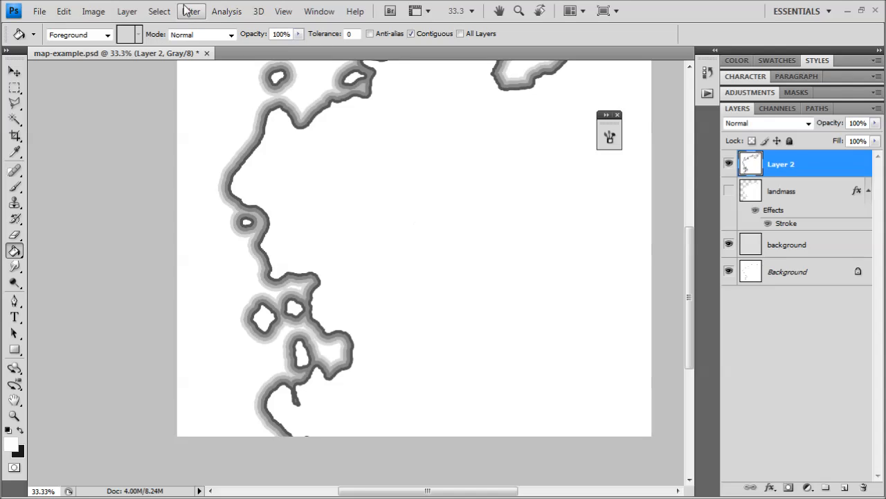
pyautogui.hotkey('ctrl', '+')
pyautogui.hotkey('ctrl', '+')
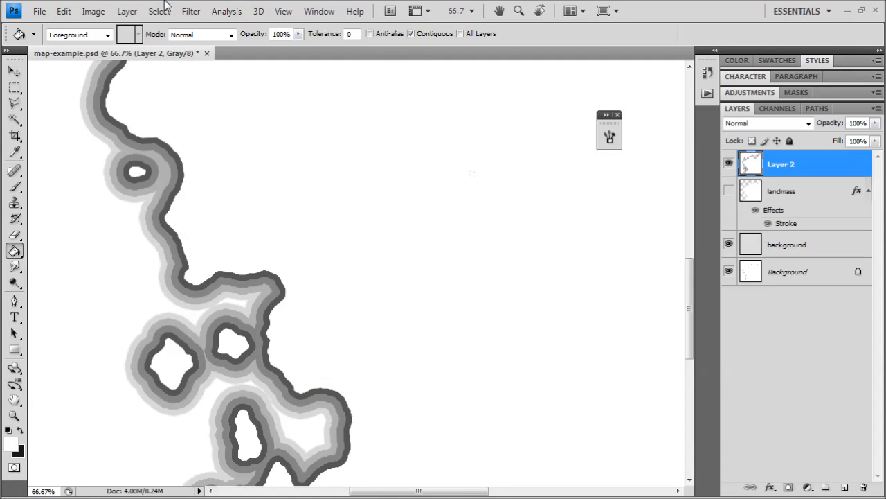
pyautogui.click(213, 12)
pyautogui.moveTo(190, 12)
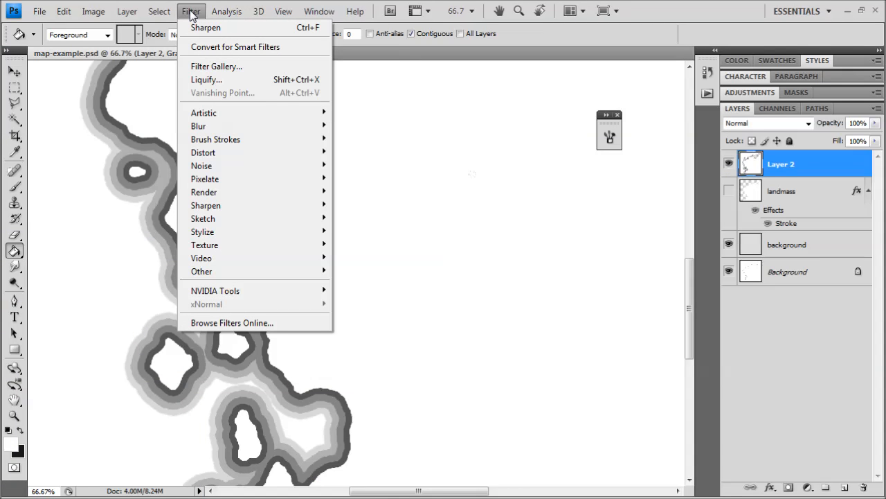
pyautogui.moveTo(258, 230)
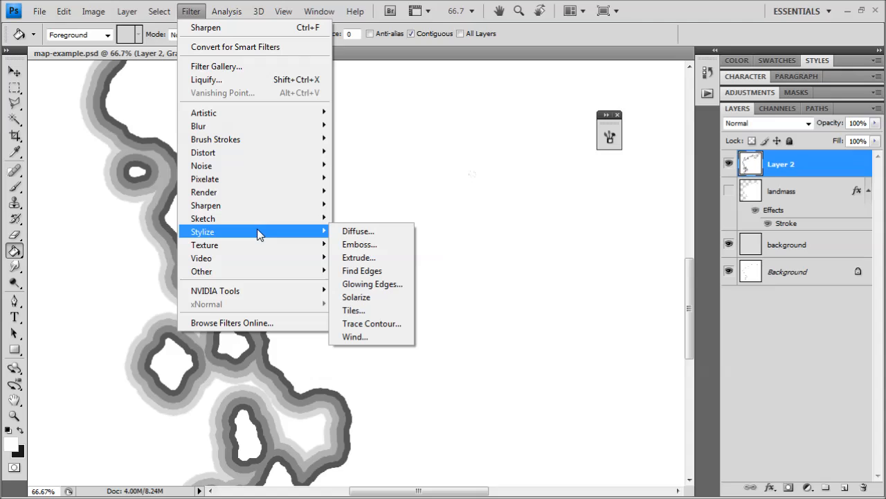
pyautogui.moveTo(223, 230)
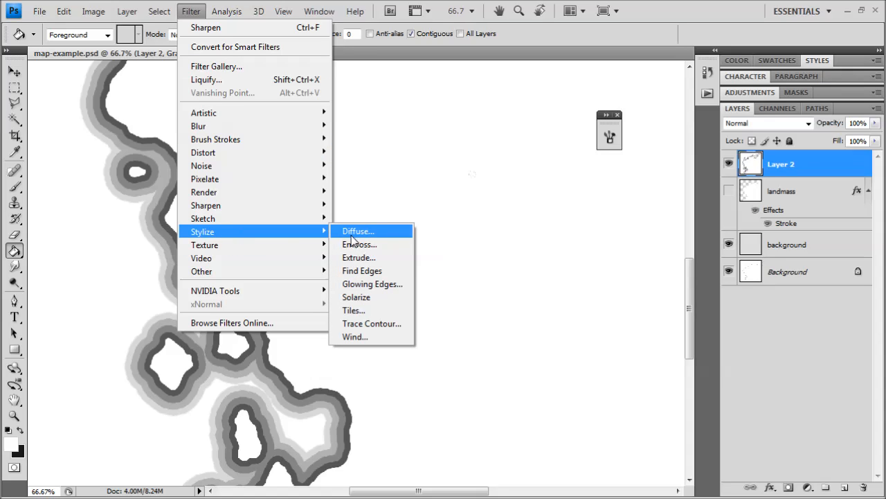
pyautogui.click(377, 273)
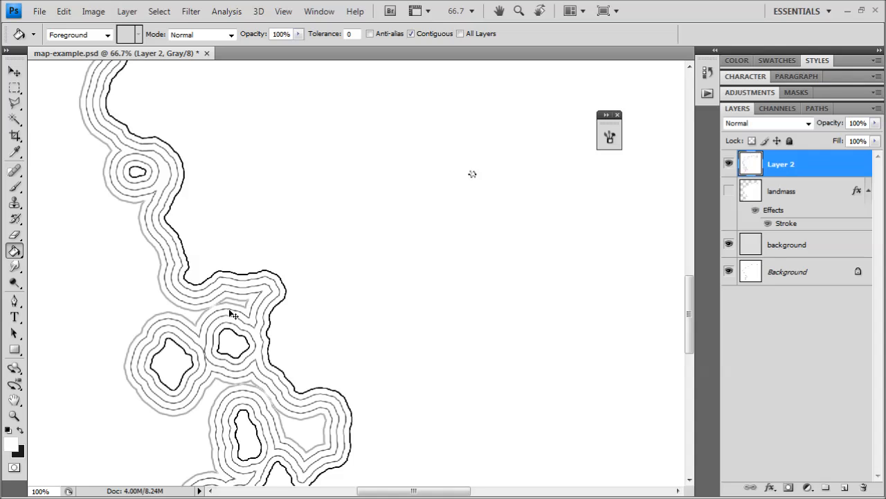
# - Examine the coastal contour lines on Layer 2 and compare them with the Beleriand reference map in the browser
pyautogui.scroll(3, 229, 310)
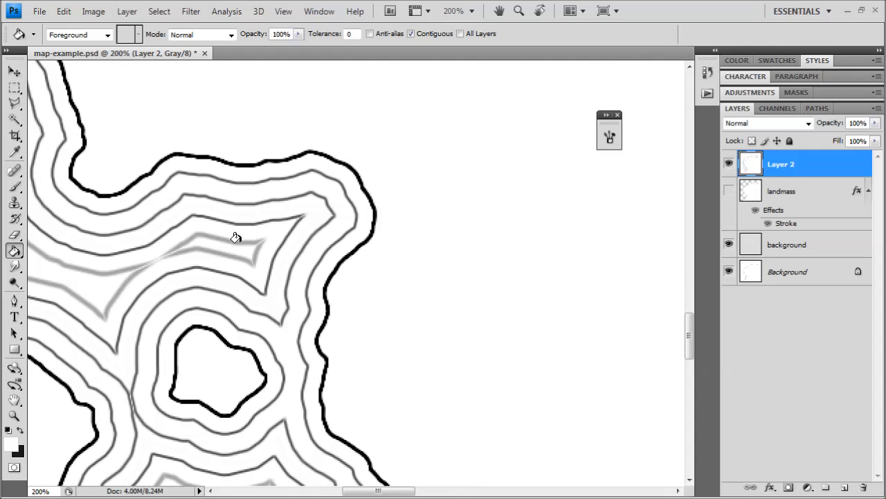
pyautogui.moveTo(333, 265); pyautogui.dragTo(443, 415)
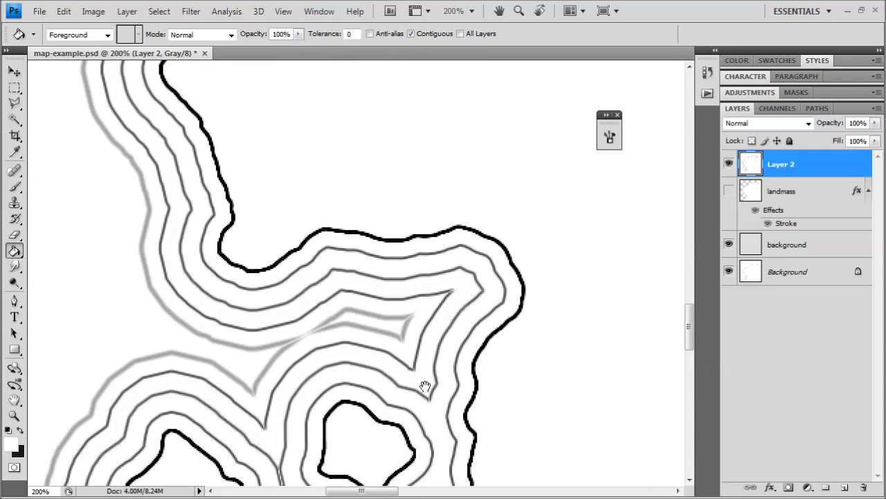
pyautogui.scroll(-4, 495, 284)
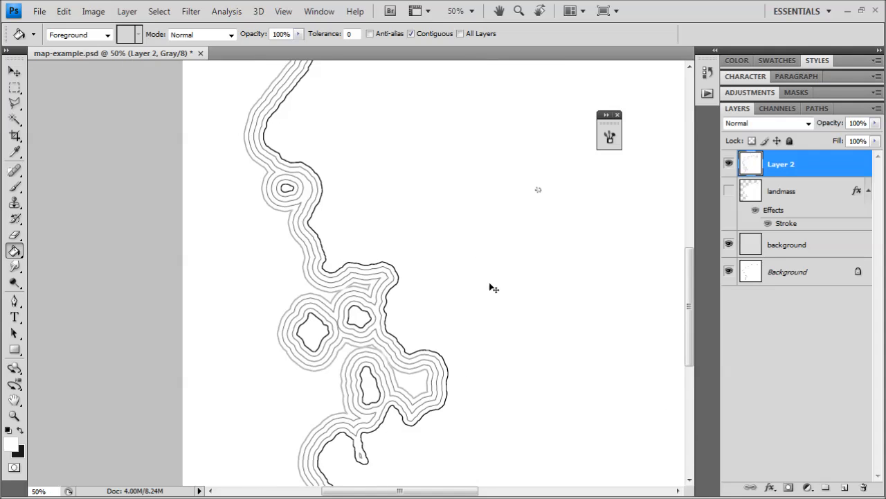
pyautogui.scroll(1, 538, 230)
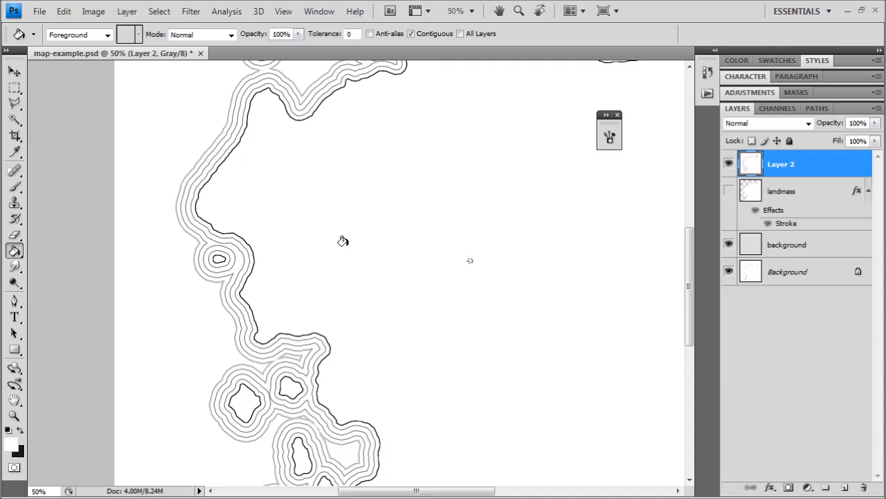
pyautogui.click(15, 349)
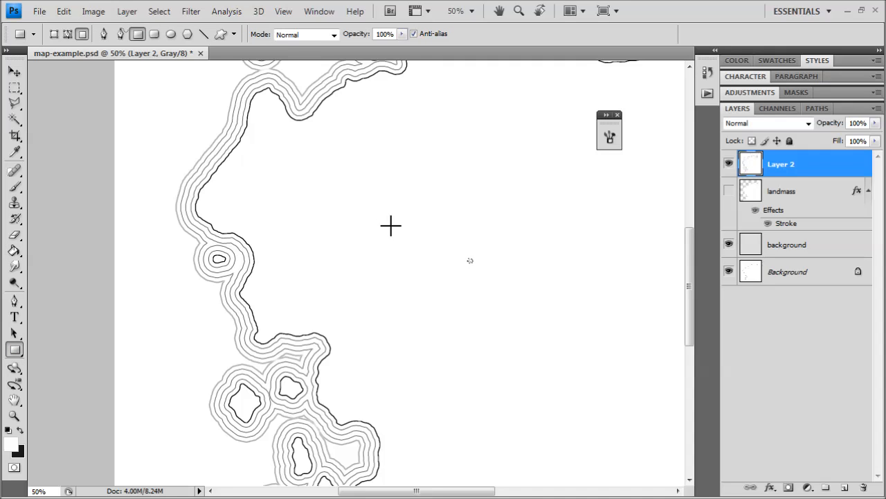
pyautogui.moveTo(475, 254); pyautogui.dragTo(357, 197)
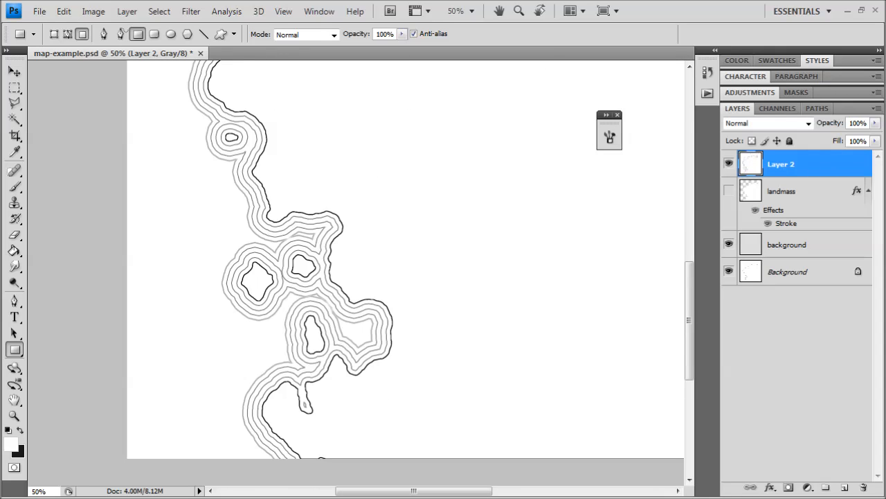
pyautogui.hotkey('alt', 'Tab')
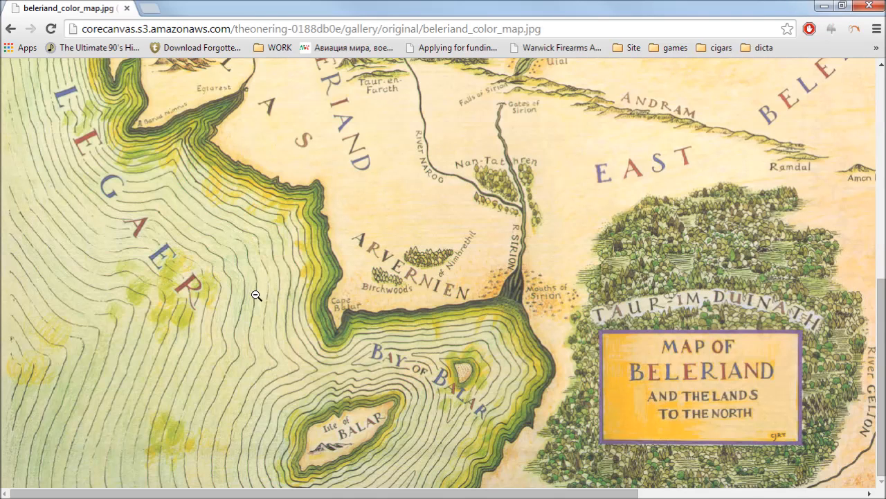
pyautogui.click(822, 5)
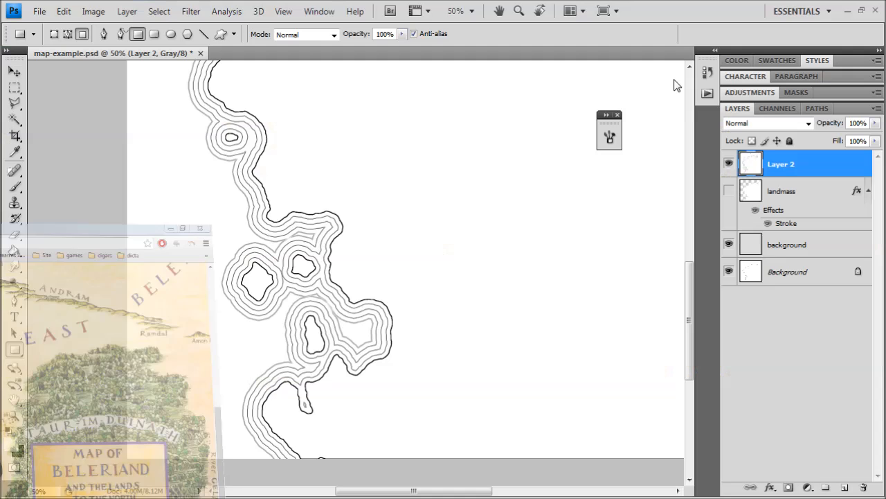
# - Show the landmass layer and set Layer 2's blend mode to Multiply
pyautogui.click(728, 191)
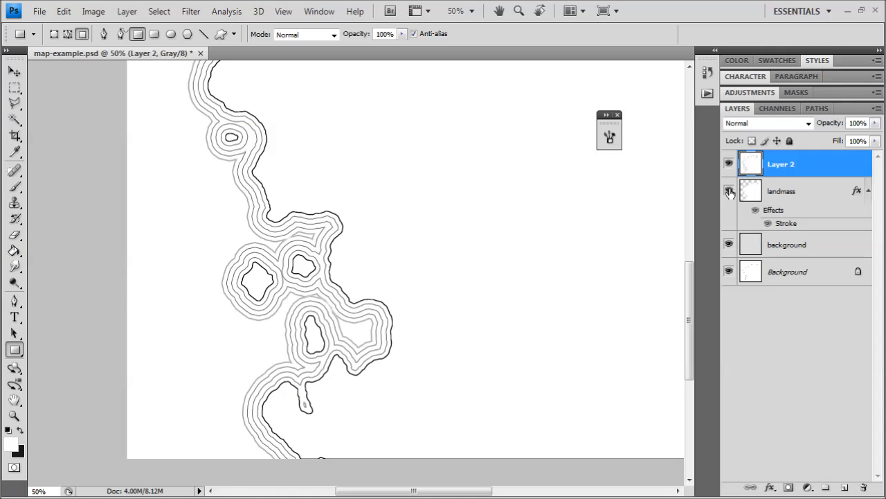
pyautogui.click(764, 141)
pyautogui.click(776, 124)
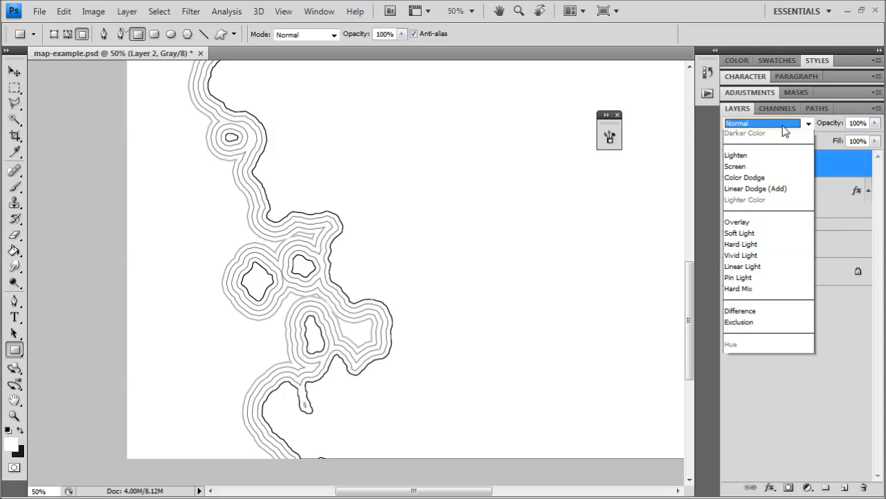
pyautogui.click(782, 124)
pyautogui.hotkey('ctrl', '-')
pyautogui.moveTo(297, 169); pyautogui.dragTo(271, 289)
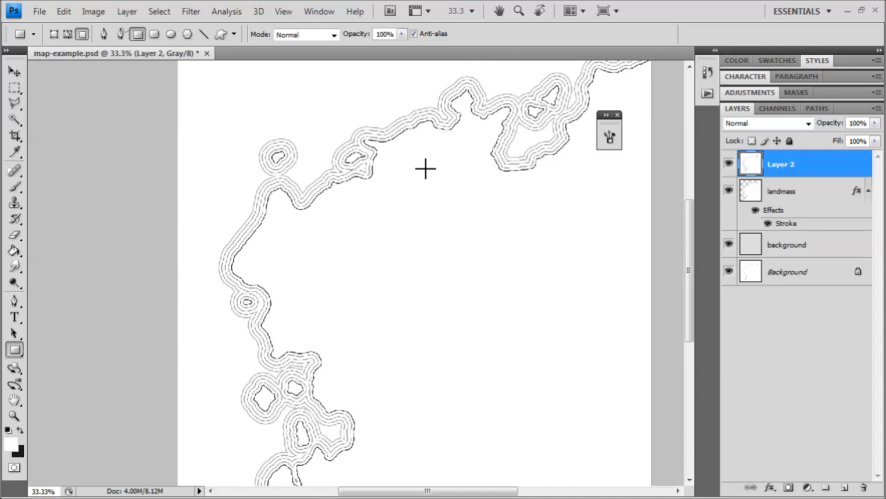
pyautogui.click(782, 122)
pyautogui.click(748, 180)
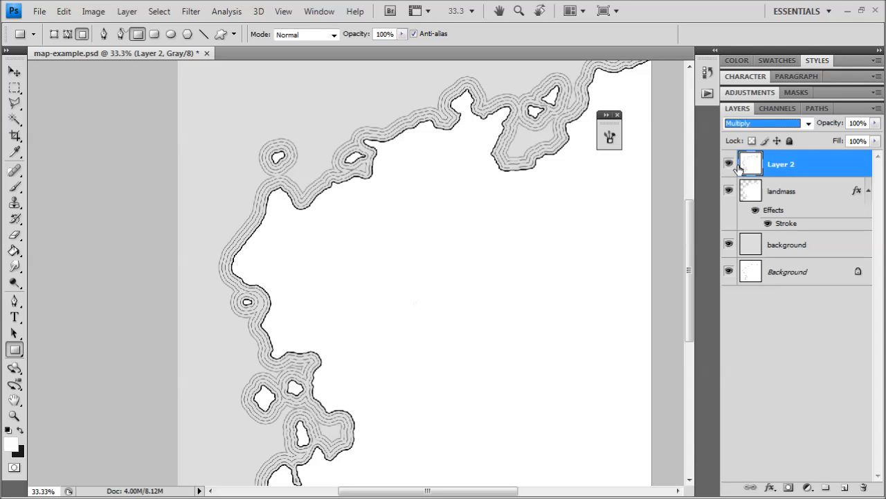
# - Compare the map with and without Layer 2's Multiply blending
pyautogui.hotkey('ctrl', 'z')
pyautogui.hotkey('ctrl', 'z')
pyautogui.hotkey('ctrl', 'z')
pyautogui.hotkey('ctrl', 'z')
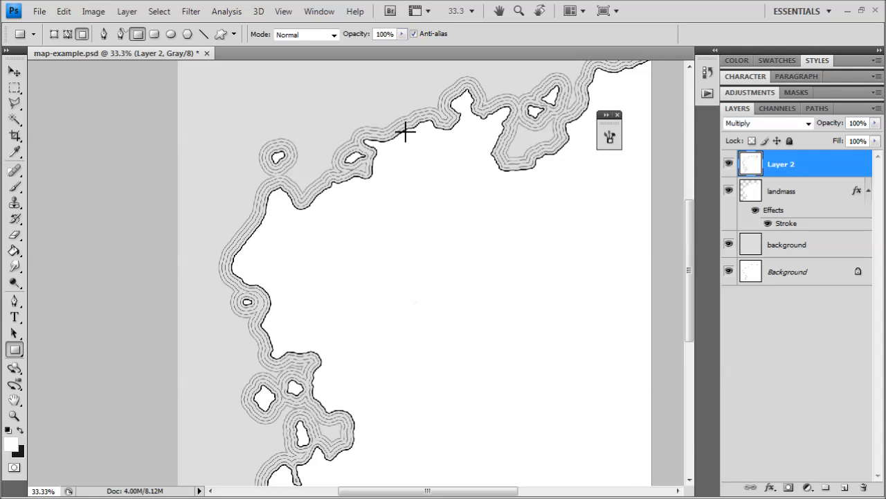
# - Add a new layer directly above landmass and choose blue #213eeb as the foreground colour for the Brush tool
pyautogui.click(762, 187)
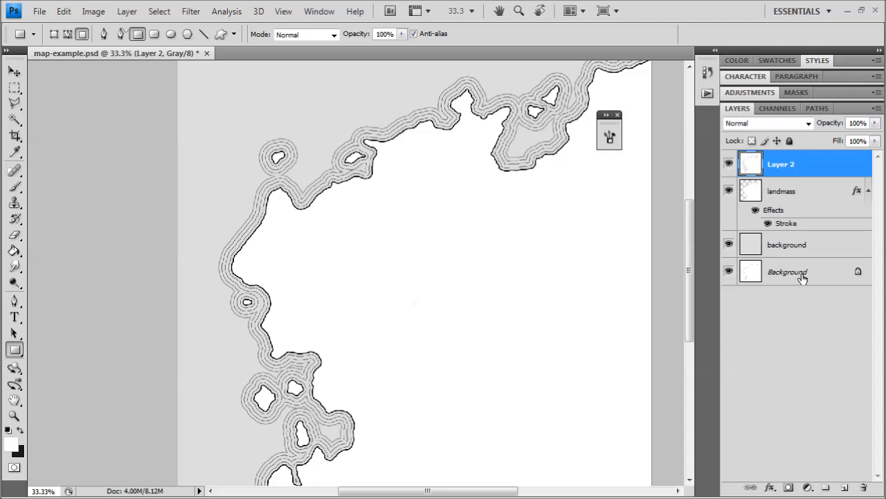
pyautogui.click(844, 487)
pyautogui.click(15, 186)
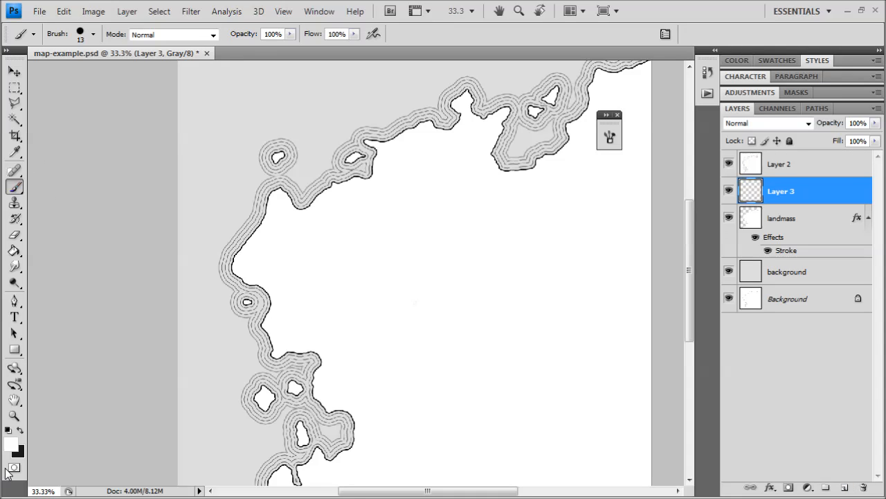
pyautogui.click(19, 431)
pyautogui.click(12, 444)
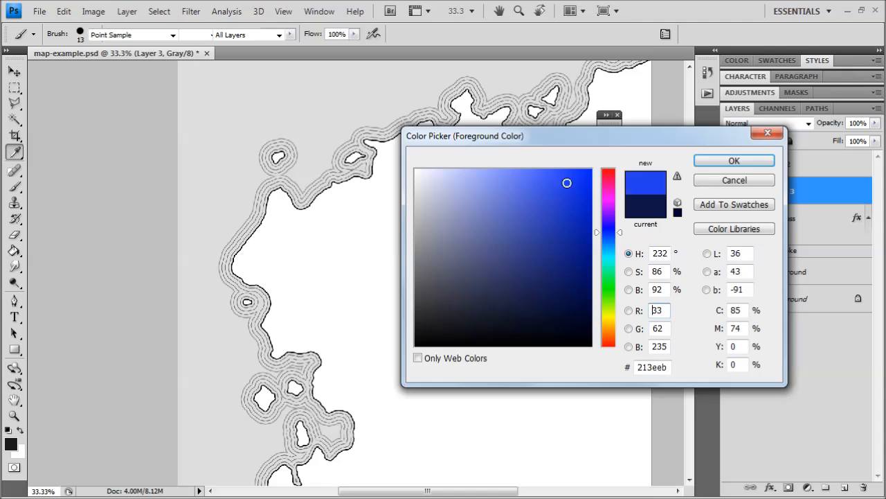
pyautogui.click(732, 159)
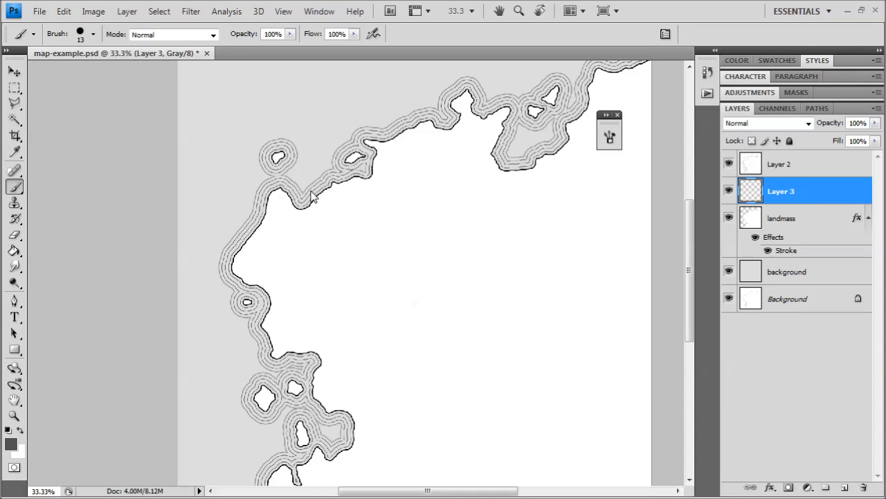
# - Set a hard round brush to 54 px and scribble a test stroke across the northwestern coastline on Layer 3
pyautogui.click(93, 35)
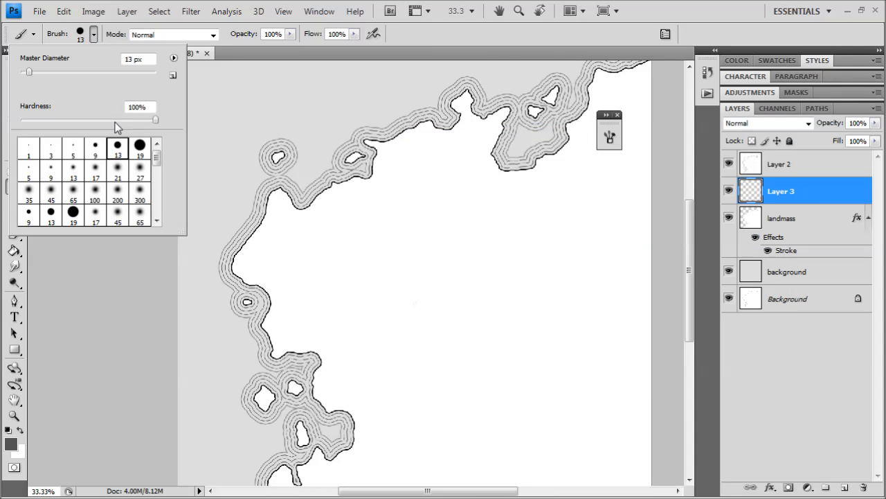
pyautogui.click(140, 149)
pyautogui.click(56, 74)
pyautogui.click(166, 345)
pyautogui.moveTo(310, 187)
pyautogui.mouseDown()
pyautogui.moveTo(350, 208)
pyautogui.moveTo(322, 177)
pyautogui.mouseUp()
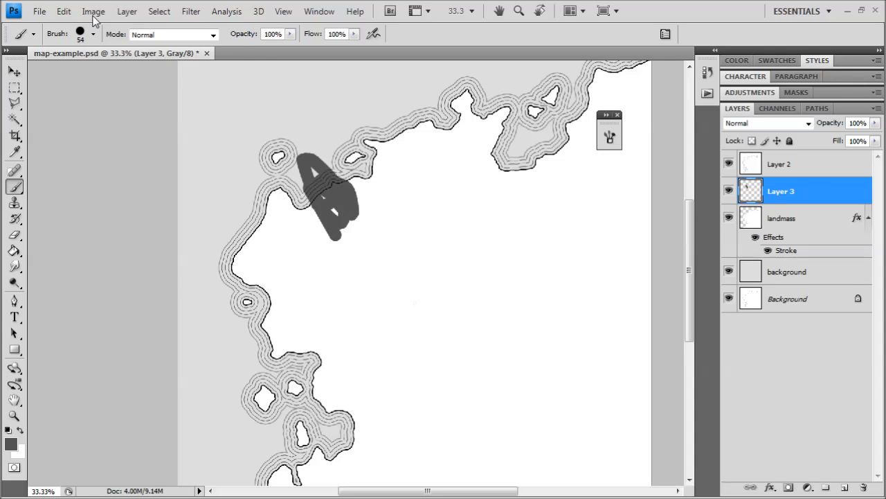
# - Convert the image from Grayscale to RGB Color without flattening the layers
pyautogui.click(93, 14)
pyautogui.moveTo(107, 32)
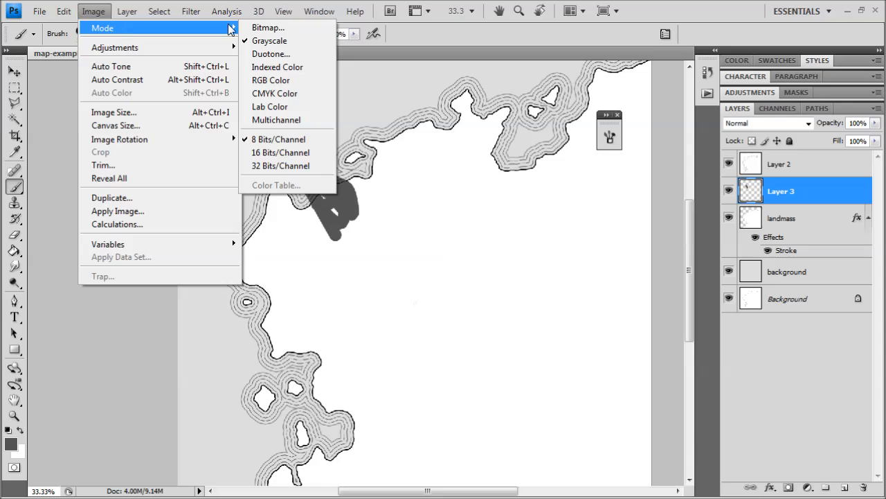
pyautogui.click(268, 80)
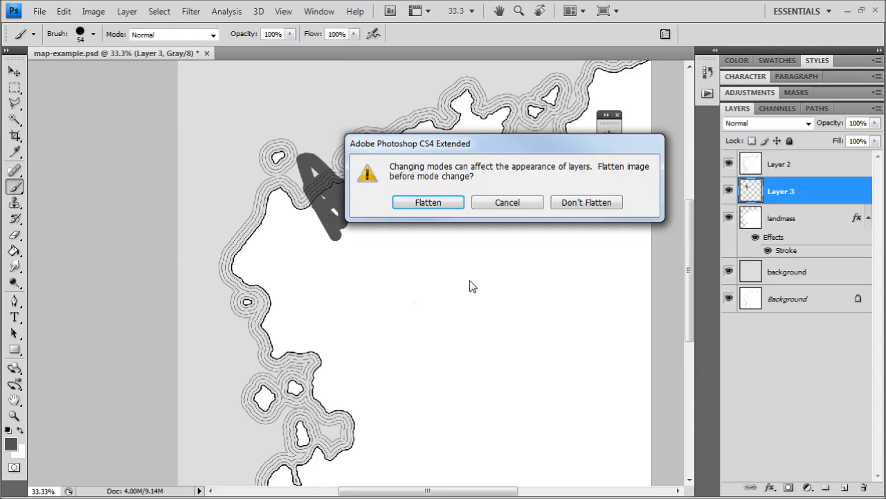
pyautogui.click(579, 202)
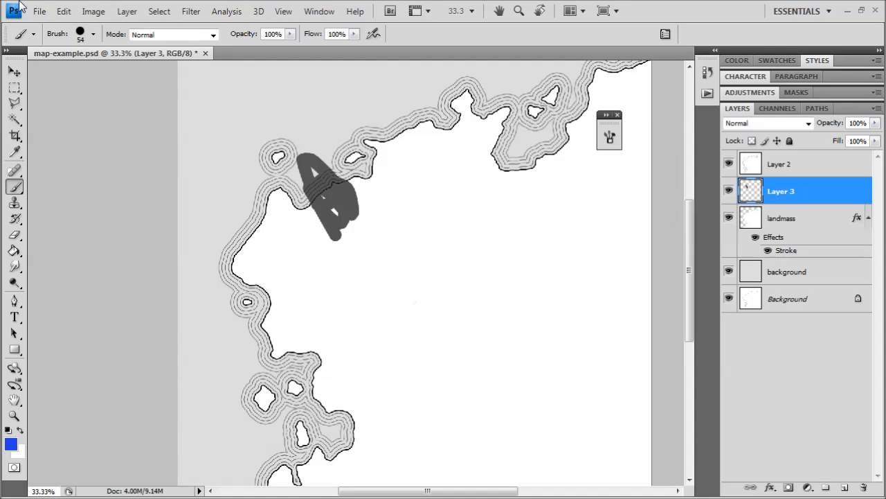
# - Paint blue test strokes over the northwestern coast on Layer 3 and inspect Layer 2's contour lines over the paint up close
pyautogui.moveTo(324, 214)
pyautogui.mouseDown()
pyautogui.moveTo(305, 157)
pyautogui.moveTo(334, 171)
pyautogui.moveTo(312, 189)
pyautogui.moveTo(292, 184)
pyautogui.moveTo(364, 166)
pyautogui.moveTo(372, 191)
pyautogui.moveTo(348, 181)
pyautogui.moveTo(381, 185)
pyautogui.moveTo(361, 169)
pyautogui.moveTo(384, 165)
pyautogui.moveTo(341, 160)
pyautogui.moveTo(380, 146)
pyautogui.moveTo(482, 158)
pyautogui.mouseUp()
pyautogui.click(777, 167)
pyautogui.hotkey('ctrl', '+')
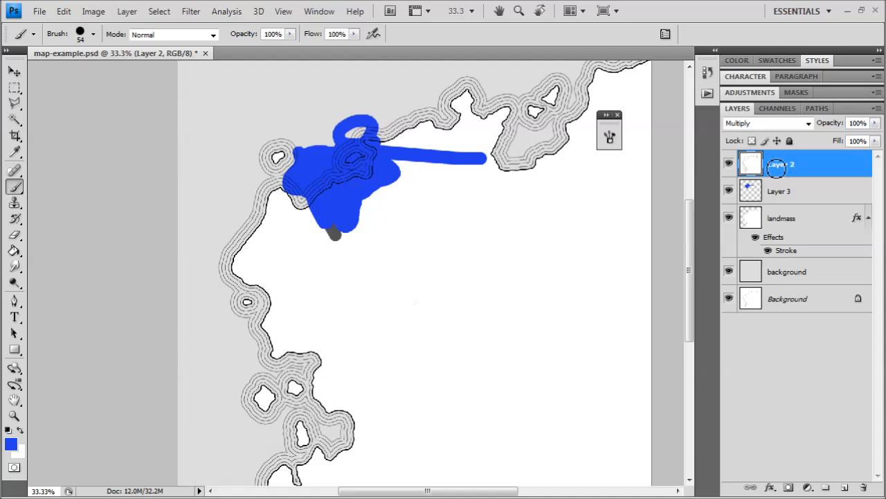
pyautogui.moveTo(427, 138); pyautogui.dragTo(457, 278)
pyautogui.hotkey('ctrl', '+')
pyautogui.hotkey('ctrl', '+')
pyautogui.hotkey('ctrl', '+')
pyautogui.hotkey('ctrl', '+')
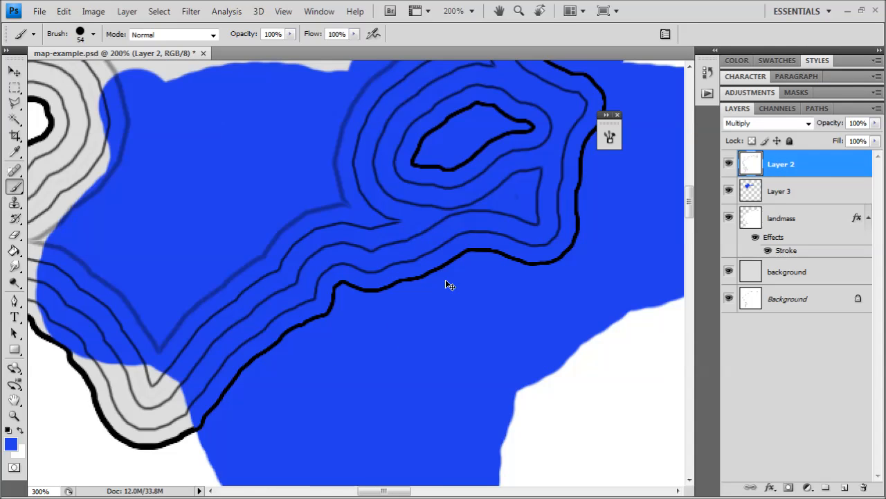
pyautogui.hotkey('ctrl', '-')
pyautogui.hotkey('ctrl', '-')
# - Delete Layer 3 with the test paint and check the remaining coastline
pyautogui.click(786, 197)
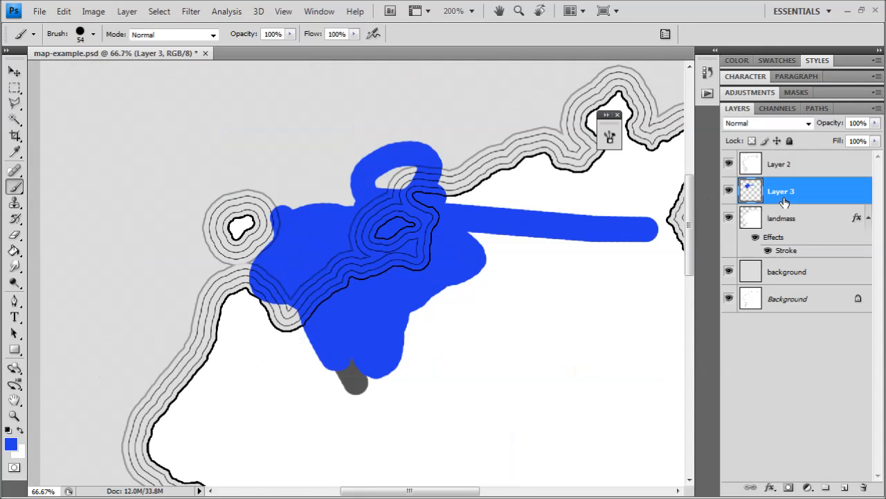
pyautogui.click(865, 488)
pyautogui.click(418, 202)
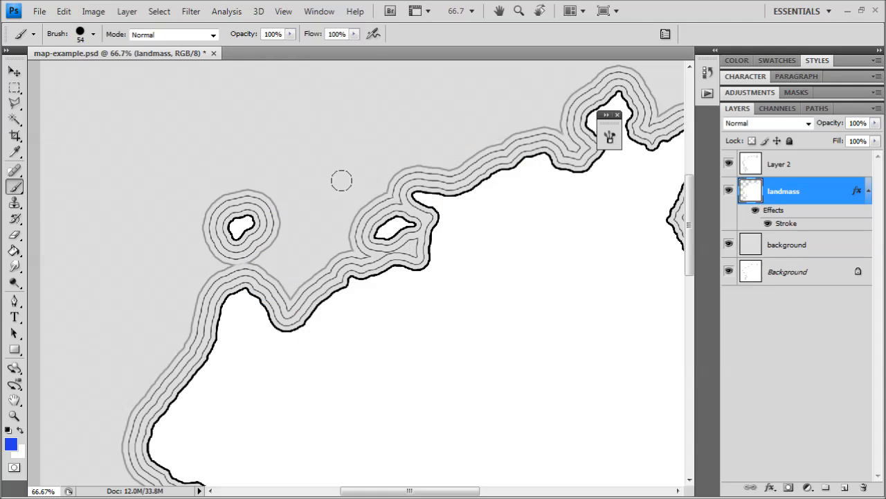
pyautogui.hotkey('ctrl', '-')
pyautogui.moveTo(401, 356); pyautogui.dragTo(399, 210)
pyautogui.hotkey('ctrl', '-')
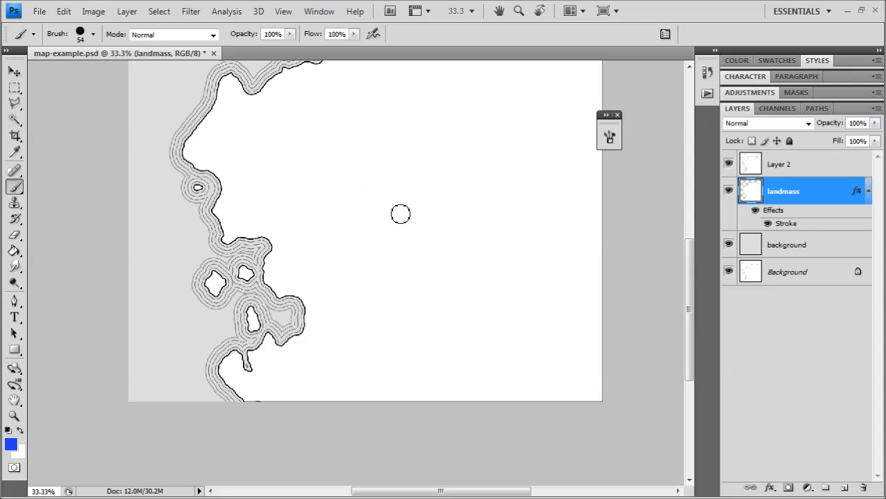
# - Switch to the browser and examine the coastal lines, rivers, mountains and forests on the Beleriand reference map
pyautogui.moveTo(327, 172); pyautogui.dragTo(346, 208)
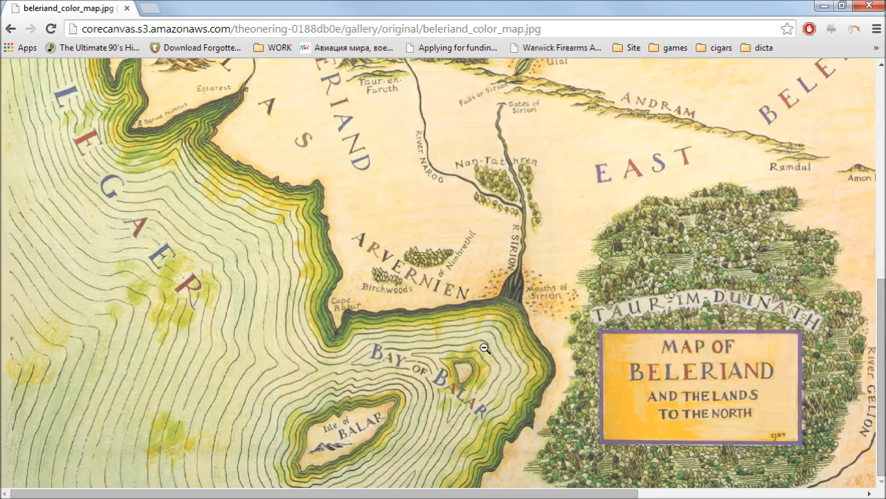
pyautogui.scroll(6, 484, 347)
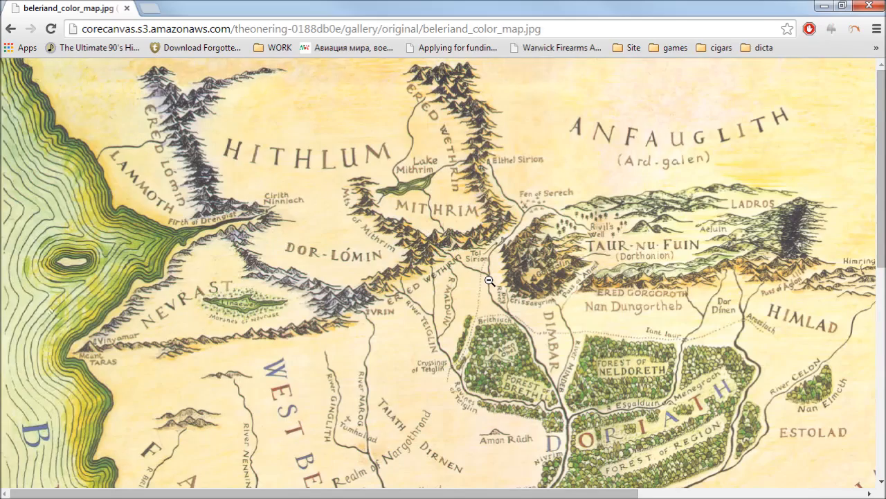
pyautogui.scroll(-5, 390, 311)
pyautogui.scroll(2, 459, 300)
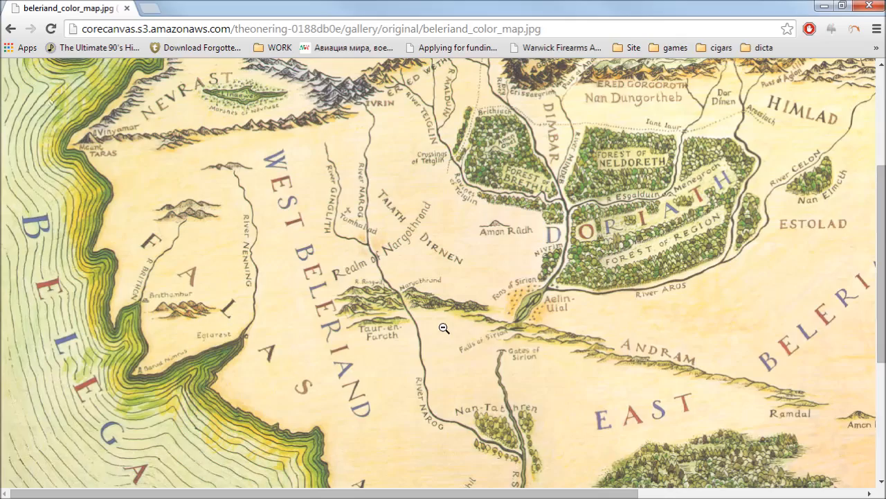
pyautogui.scroll(3, 444, 327)
pyautogui.scroll(-5, 443, 326)
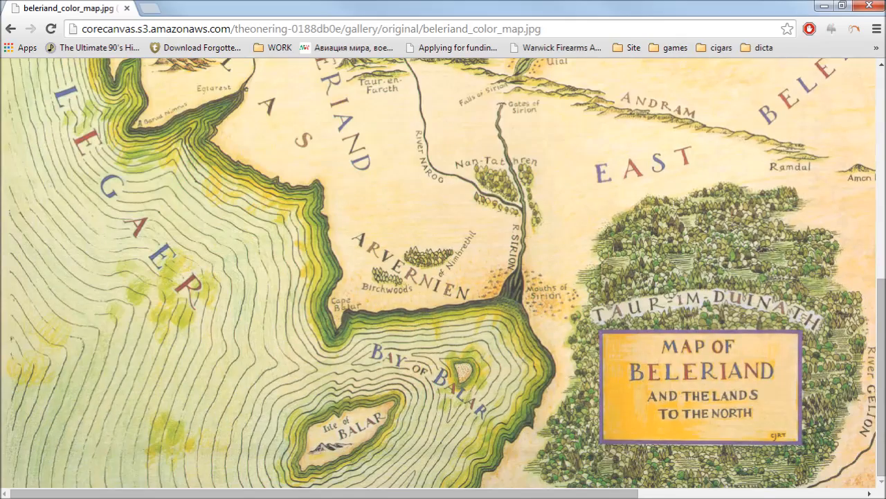
pyautogui.scroll(2, 506, 231)
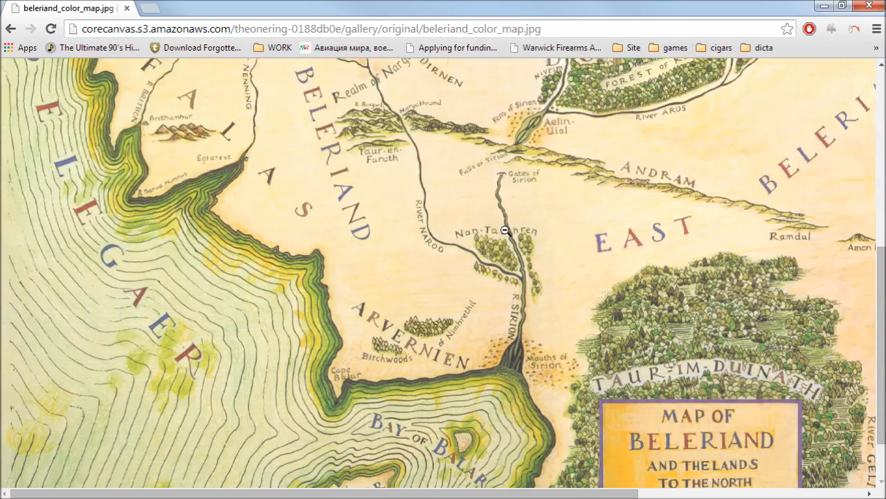
pyautogui.scroll(-2, 501, 360)
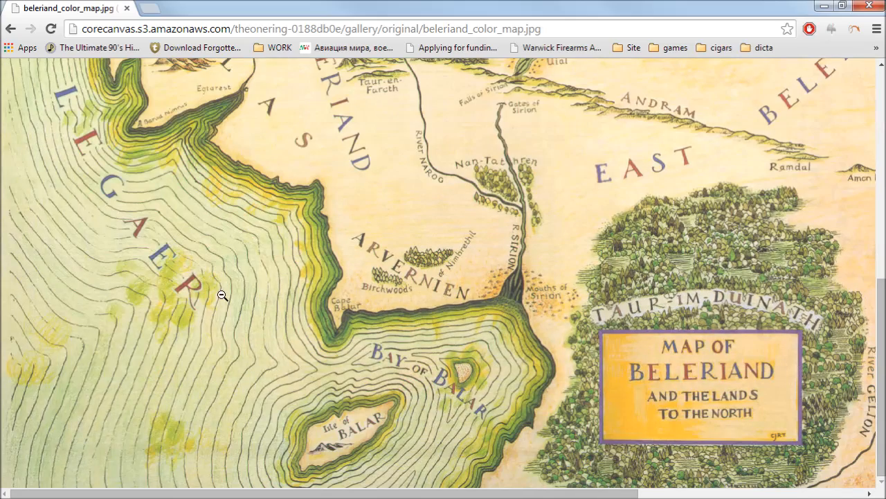
pyautogui.scroll(5, 519, 209)
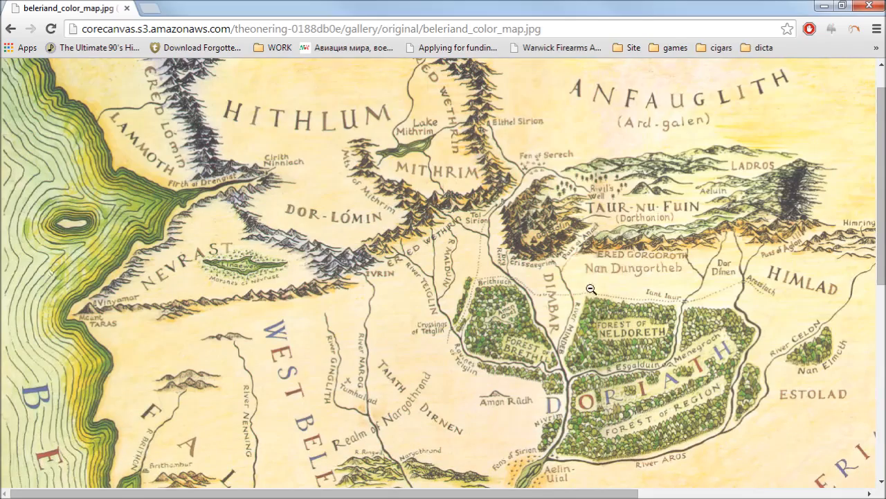
pyautogui.scroll(-5, 539, 219)
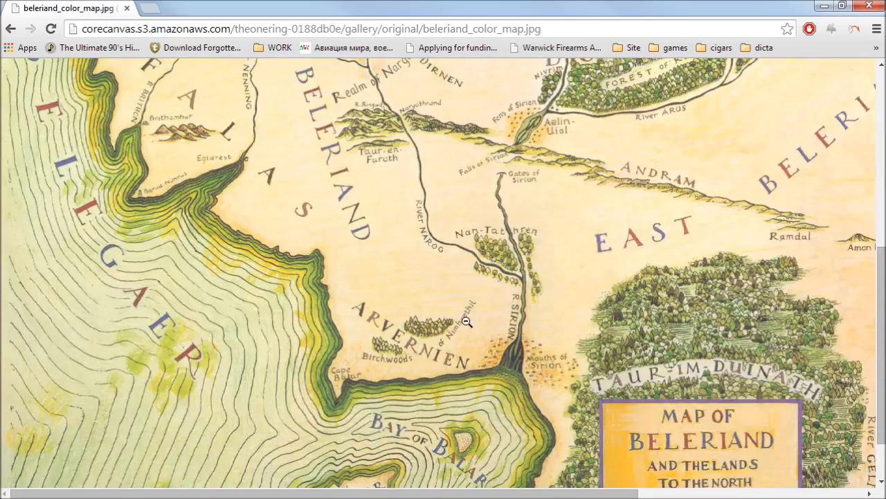
# - Add a layer above landmass and paint a 13 px sea-grey test river running inland from the western coast
pyautogui.scroll(3, 466, 321)
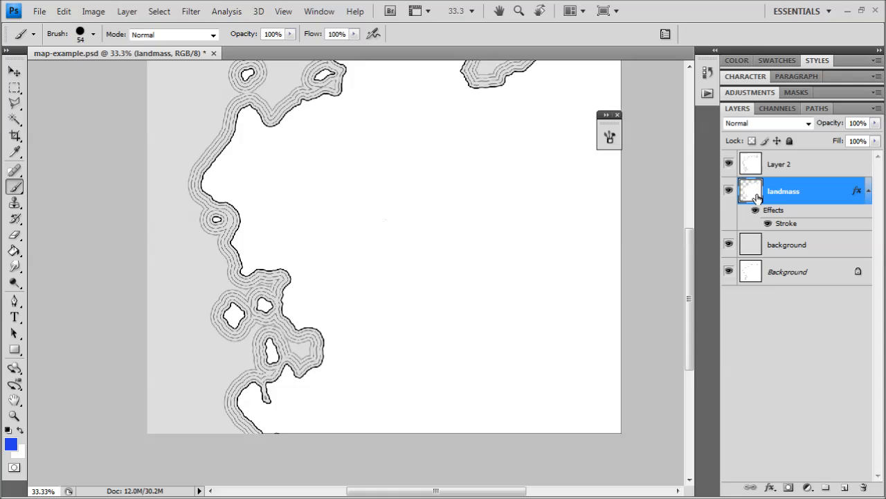
pyautogui.click(845, 489)
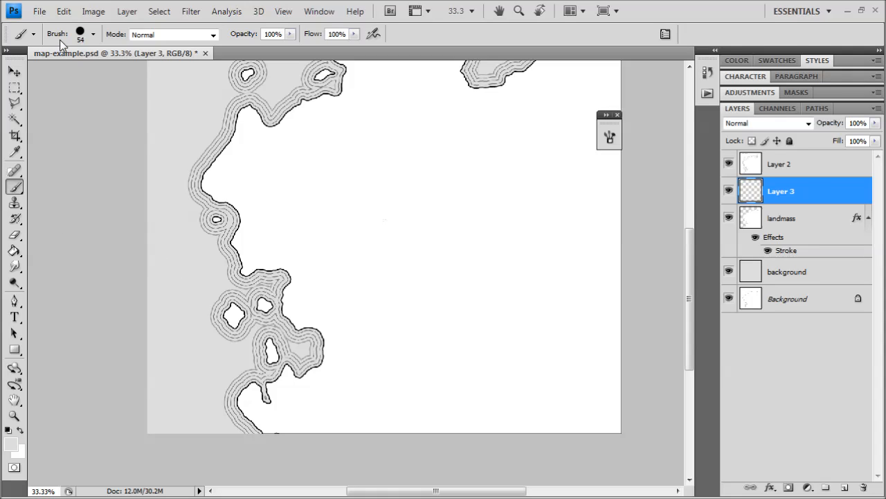
pyautogui.click(82, 38)
pyautogui.click(95, 149)
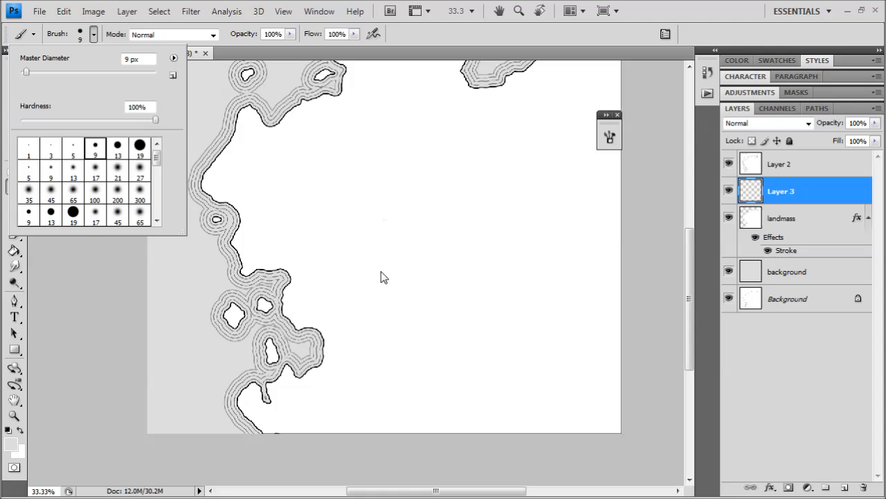
pyautogui.click(118, 147)
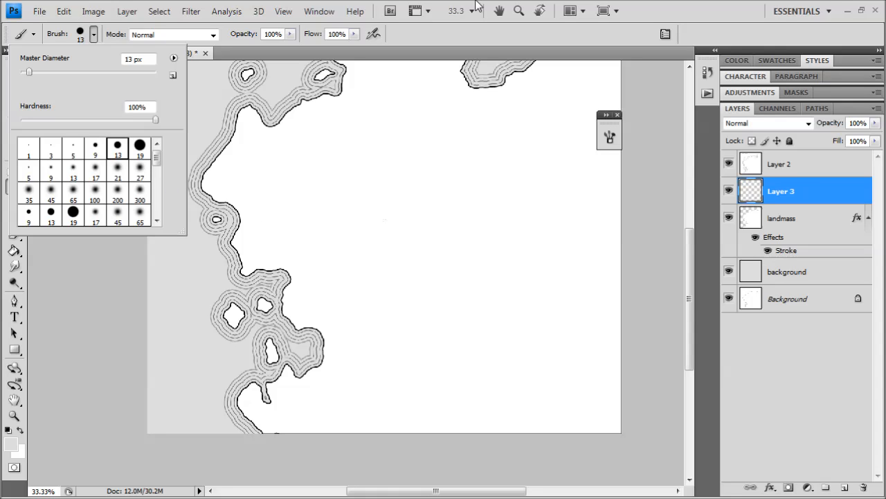
pyautogui.click(517, 32)
pyautogui.hotkey('ctrl', '+')
pyautogui.hotkey('ctrl', '+')
pyautogui.moveTo(232, 288)
pyautogui.mouseDown()
pyautogui.moveTo(333, 277)
pyautogui.moveTo(380, 224)
pyautogui.moveTo(417, 204)
pyautogui.moveTo(471, 114)
pyautogui.mouseUp()
pyautogui.hotkey('ctrl', '+')
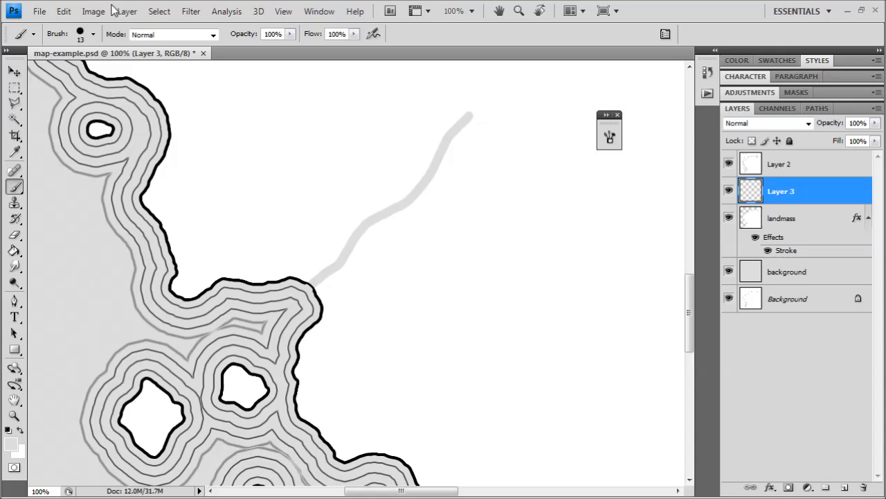
# - Paint a wider 19 px test stroke over the test river, and delete Layer 3 with both strokes
pyautogui.click(92, 35)
pyautogui.click(139, 149)
pyautogui.click(427, 37)
pyautogui.moveTo(313, 291); pyautogui.dragTo(448, 187)
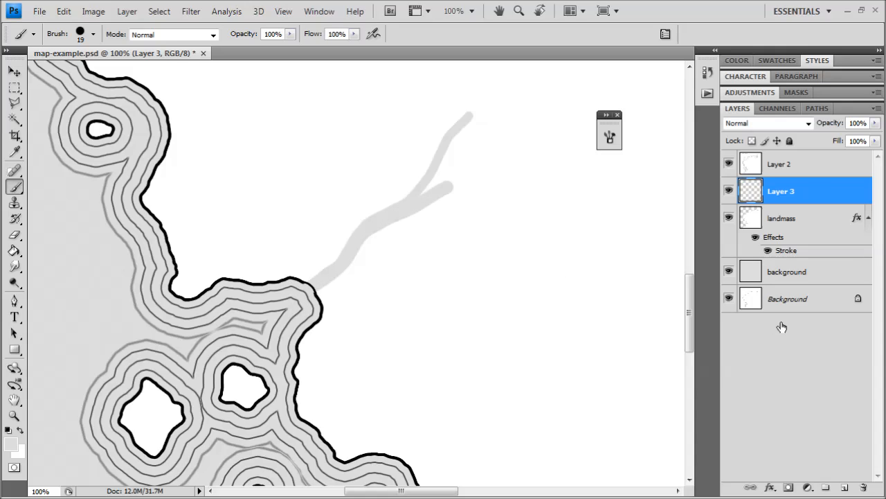
pyautogui.press('Delete')
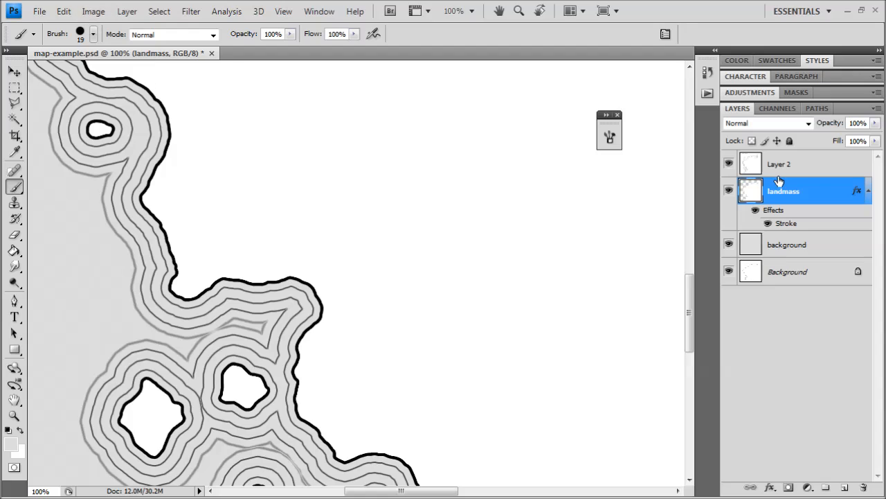
# - Set the brush's Shape Dynamics size control to Fade over 600 steps
pyautogui.click(610, 136)
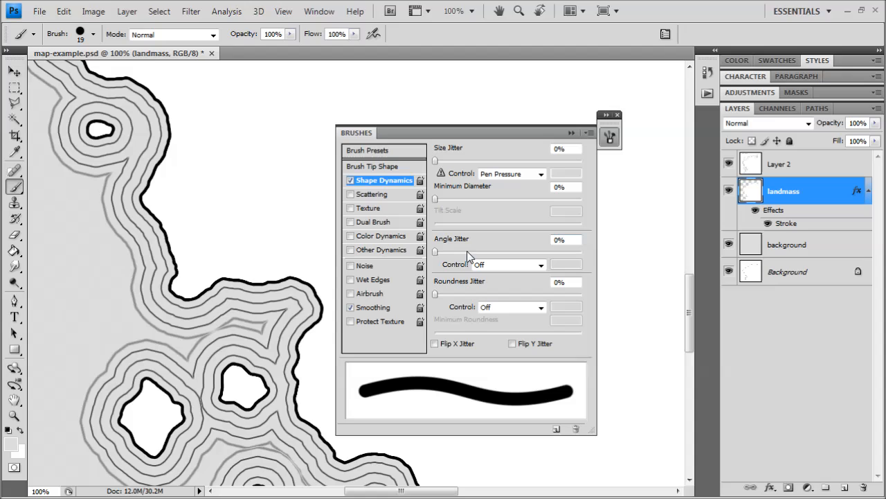
pyautogui.click(352, 180)
pyautogui.click(351, 181)
pyautogui.click(539, 174)
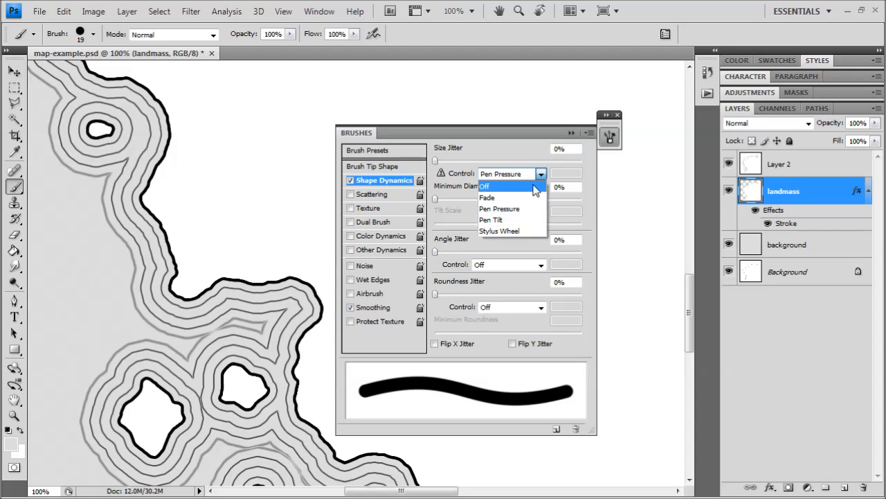
pyautogui.click(524, 199)
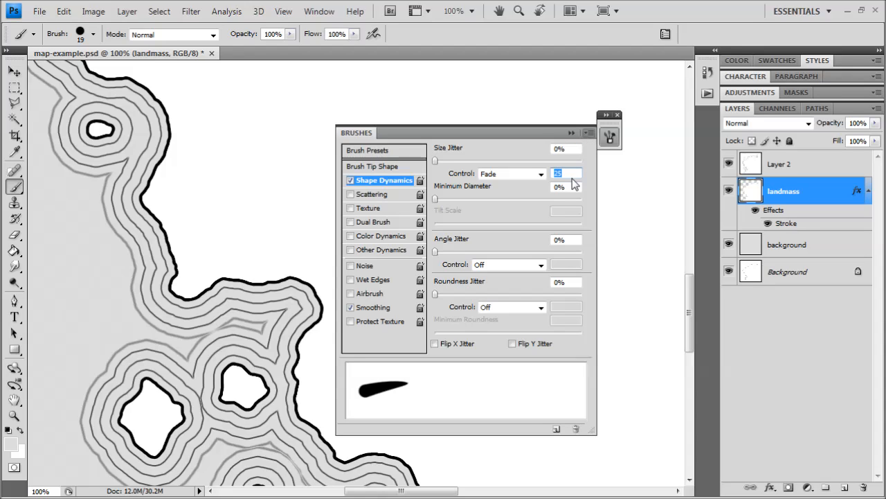
pyautogui.write('700')
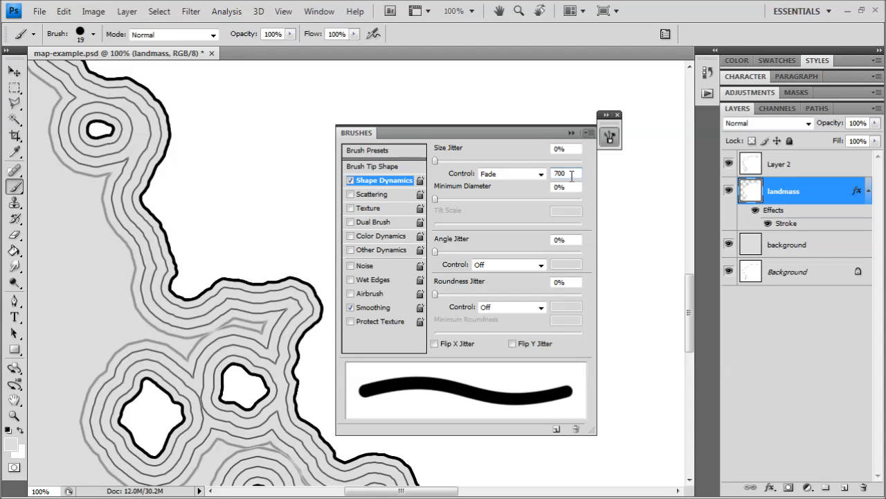
pyautogui.press('BackSpace')
pyautogui.press('BackSpace')
pyautogui.press('BackSpace')
pyautogui.write('600')
pyautogui.click(570, 133)
# - Switch to the browser to examine how the rivers run and narrow on the Beleriand reference map, and return to Photoshop
pyautogui.hotkey('ctrl', '-')
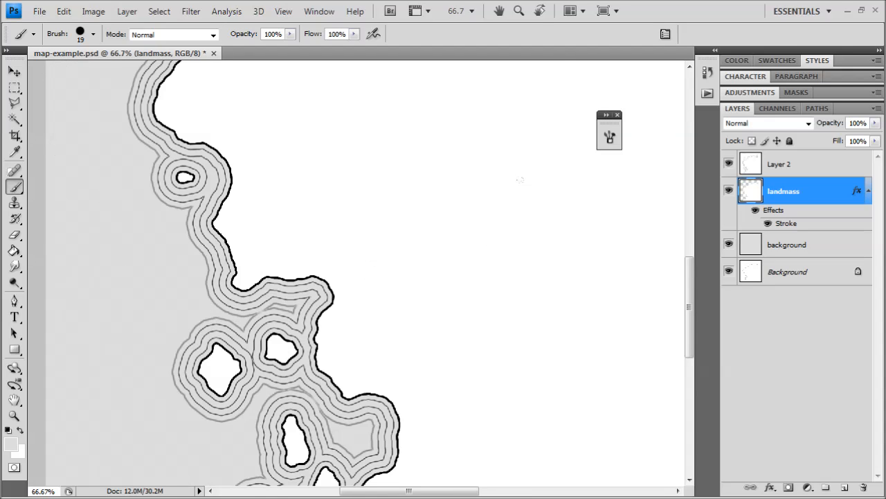
pyautogui.hotkey('alt', 'Tab')
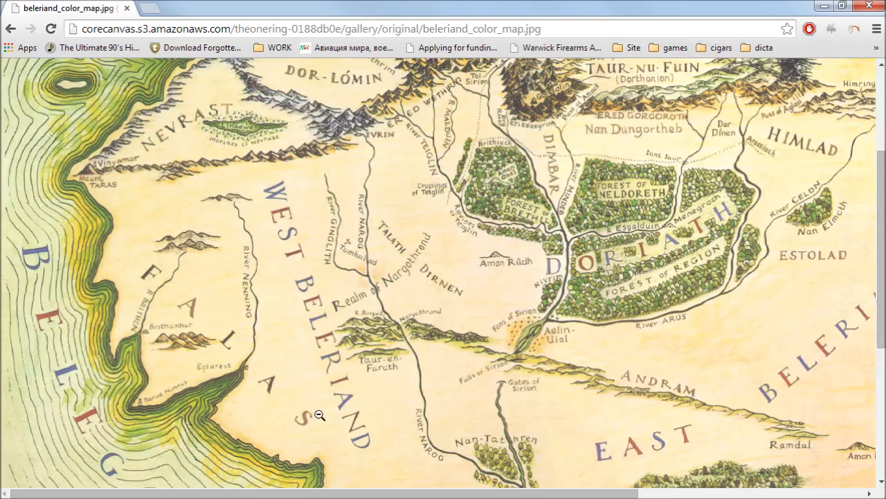
pyautogui.scroll(-5, 609, 297)
pyautogui.scroll(3, 512, 183)
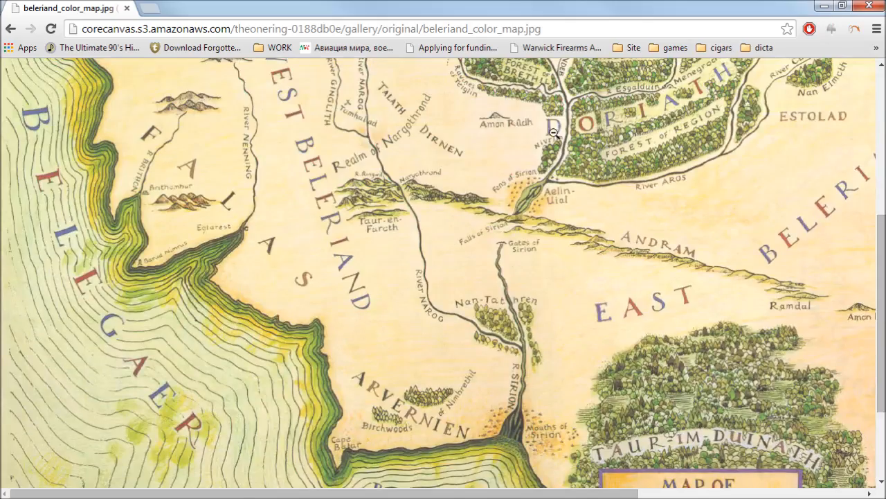
pyautogui.scroll(2, 552, 136)
pyautogui.click(824, 6)
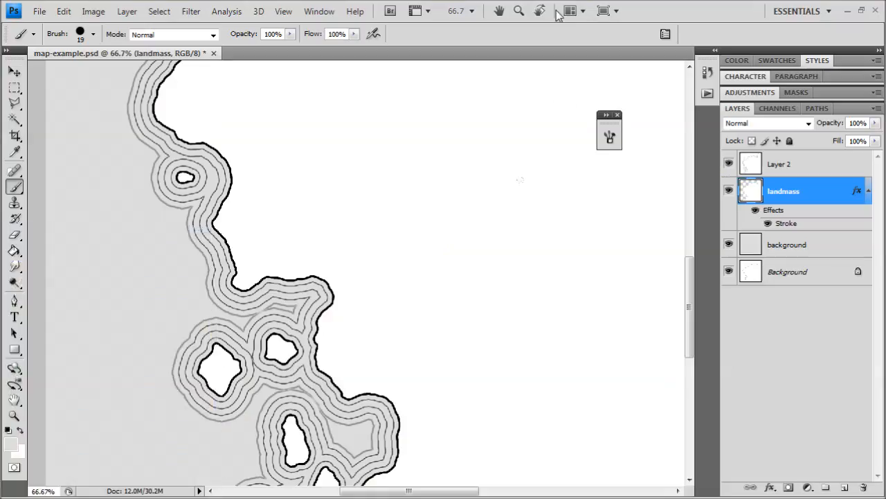
# - Try a short river stroke from the northern inlet on the landmass layer, and revert to the last Delete Layer history state
pyautogui.press('space')
pyautogui.moveTo(406, 230); pyautogui.dragTo(386, 386)
pyautogui.moveTo(443, 159); pyautogui.dragTo(289, 277)
pyautogui.moveTo(318, 154); pyautogui.dragTo(291, 132)
pyautogui.moveTo(241, 191); pyautogui.dragTo(284, 217)
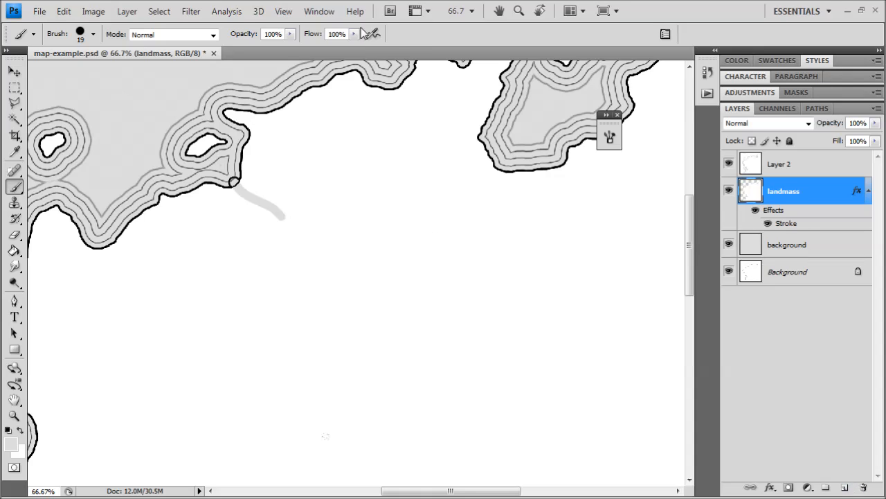
pyautogui.click(320, 11)
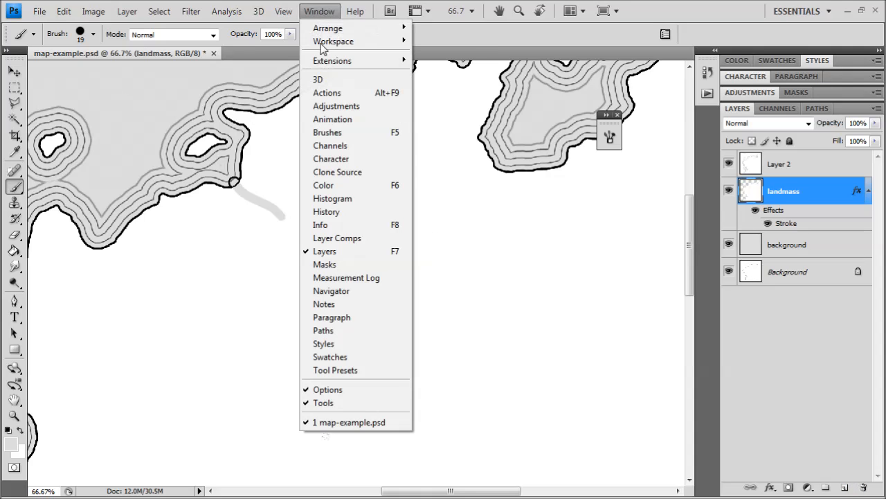
pyautogui.click(339, 213)
pyautogui.click(620, 353)
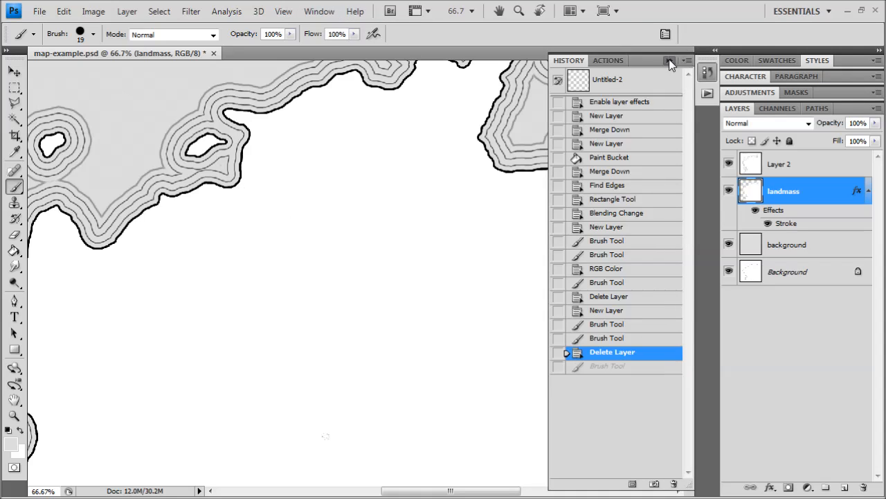
pyautogui.click(669, 60)
# - Add a layer above landmass and paint a long winding river on it from the northern inlet toward the southeast
pyautogui.click(844, 488)
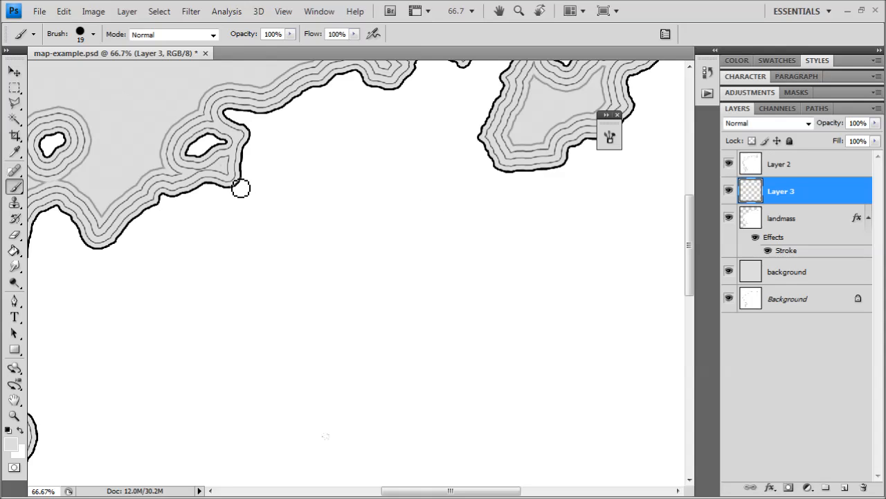
pyautogui.moveTo(239, 188)
pyautogui.mouseDown()
pyautogui.moveTo(380, 251)
pyautogui.moveTo(401, 310)
pyautogui.moveTo(436, 337)
pyautogui.moveTo(547, 363)
pyautogui.moveTo(573, 430)
pyautogui.moveTo(604, 463)
pyautogui.moveTo(642, 472)
pyautogui.moveTo(702, 471)
pyautogui.mouseUp()
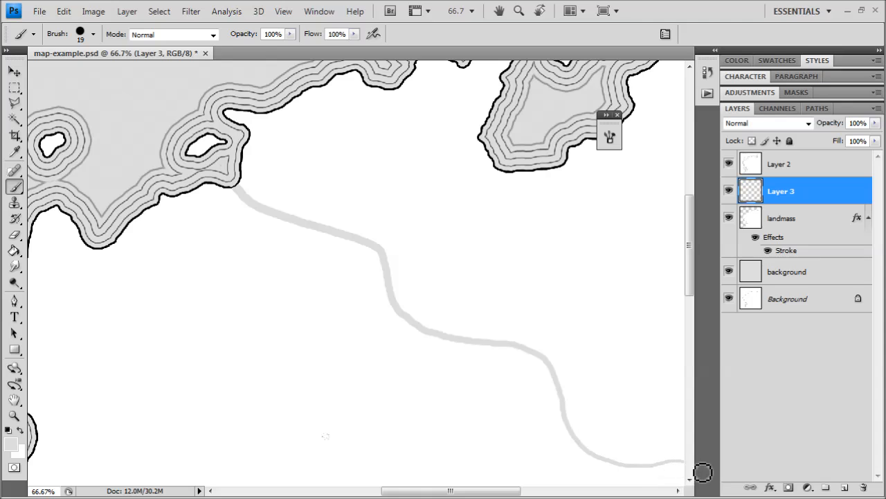
pyautogui.moveTo(552, 379)
pyautogui.mouseDown()
pyautogui.moveTo(478, 350)
pyautogui.moveTo(459, 331)
pyautogui.moveTo(400, 393)
pyautogui.moveTo(468, 212)
pyautogui.mouseUp()
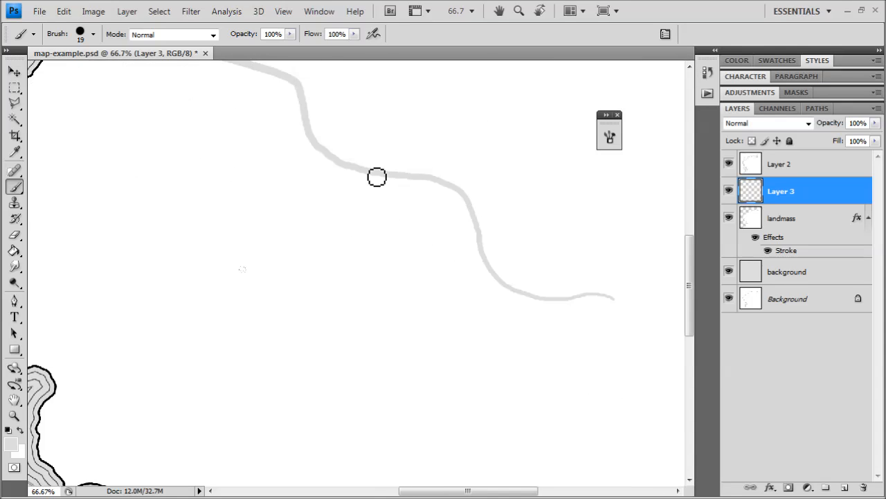
# - Set the brush diameter to 13 px and paint two tributaries off the main river, one heading south and one east
pyautogui.click(93, 34)
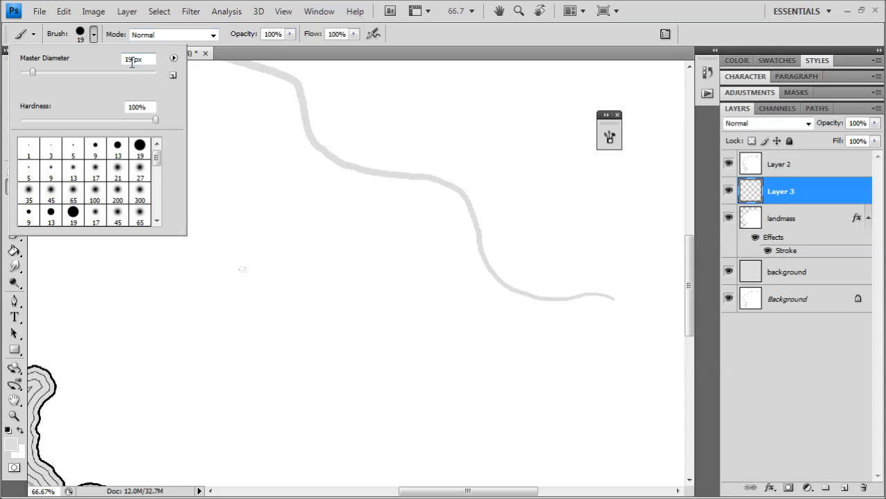
pyautogui.write('13')
pyautogui.press('Return')
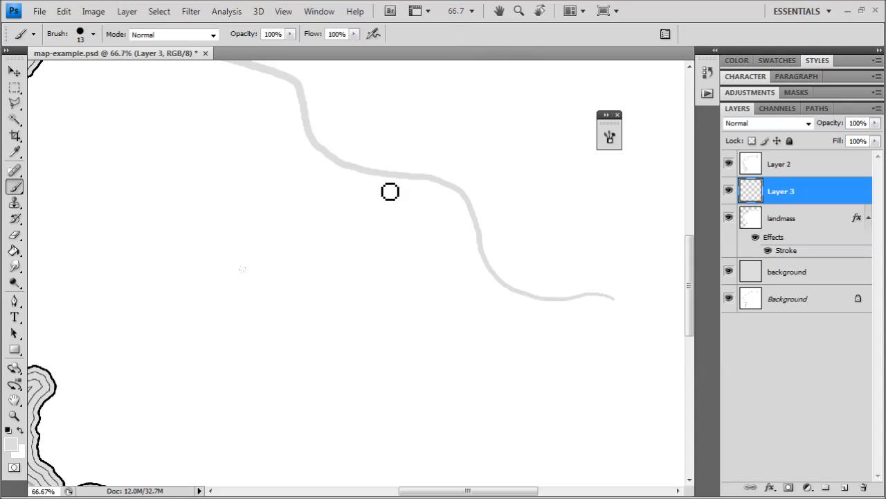
pyautogui.moveTo(386, 180)
pyautogui.mouseDown()
pyautogui.moveTo(369, 255)
pyautogui.moveTo(409, 386)
pyautogui.moveTo(510, 455)
pyautogui.moveTo(564, 471)
pyautogui.mouseUp()
pyautogui.moveTo(425, 263); pyautogui.dragTo(379, 388)
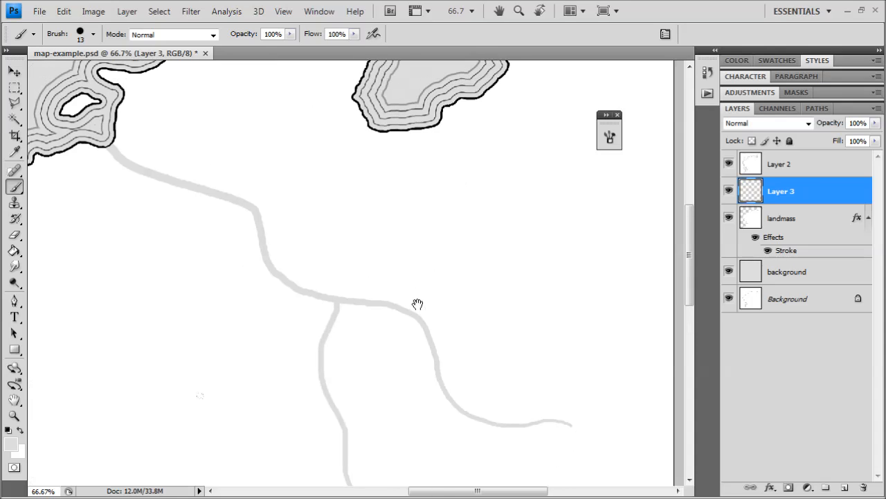
pyautogui.moveTo(391, 303)
pyautogui.mouseDown()
pyautogui.moveTo(532, 288)
pyautogui.moveTo(692, 331)
pyautogui.mouseUp()
# - Set the brush diameter to 19 px for a river at the southwestern inlet
pyautogui.moveTo(226, 471); pyautogui.dragTo(277, 283)
pyautogui.moveTo(166, 453)
pyautogui.mouseDown()
pyautogui.moveTo(255, 275)
pyautogui.moveTo(294, 263)
pyautogui.mouseUp()
pyautogui.click(93, 34)
pyautogui.click(141, 145)
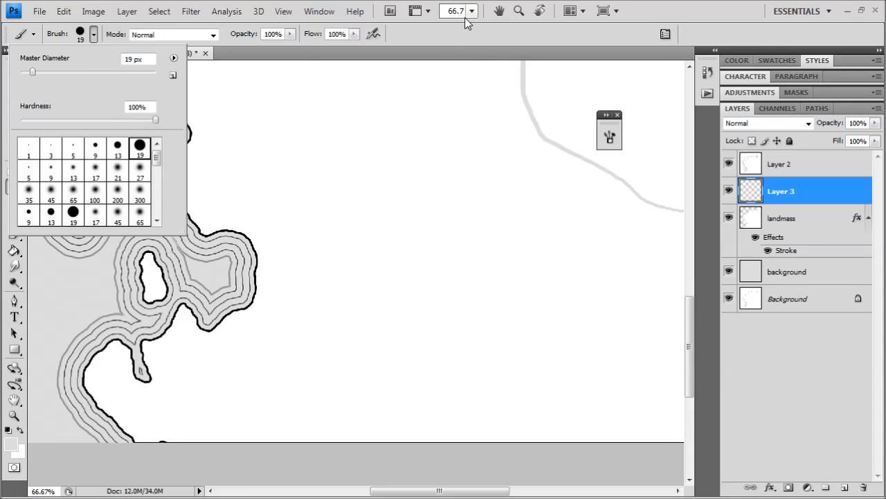
pyautogui.press('Return')
# - Try painting a long curving river from the southwestern inlet up to the north, and undo the stroke
pyautogui.moveTo(153, 385)
pyautogui.mouseDown()
pyautogui.moveTo(207, 398)
pyautogui.moveTo(255, 386)
pyautogui.moveTo(300, 397)
pyautogui.moveTo(356, 386)
pyautogui.moveTo(381, 345)
pyautogui.moveTo(458, 276)
pyautogui.moveTo(465, 241)
pyautogui.moveTo(418, 152)
pyautogui.moveTo(376, 124)
pyautogui.moveTo(287, 91)
pyautogui.mouseUp()
pyautogui.moveTo(266, 73); pyautogui.dragTo(246, 53)
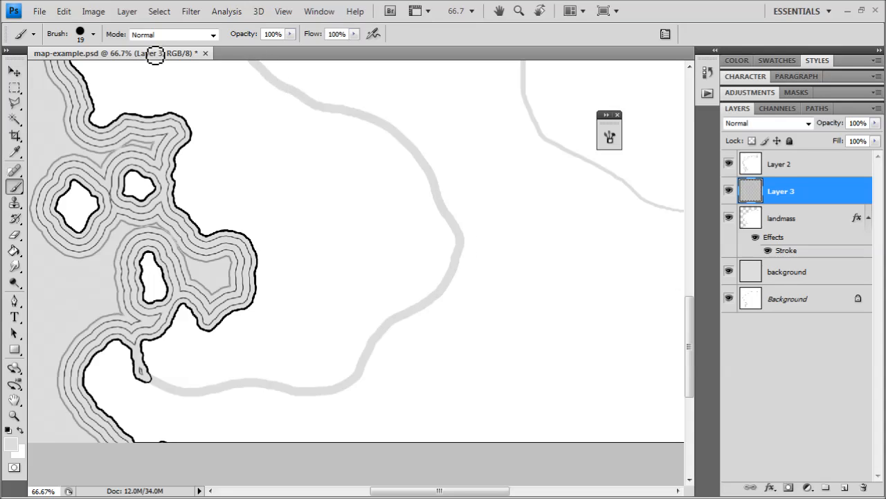
pyautogui.press('space')
pyautogui.moveTo(312, 217); pyautogui.dragTo(340, 309)
pyautogui.hotkey('ctrl', 'z')
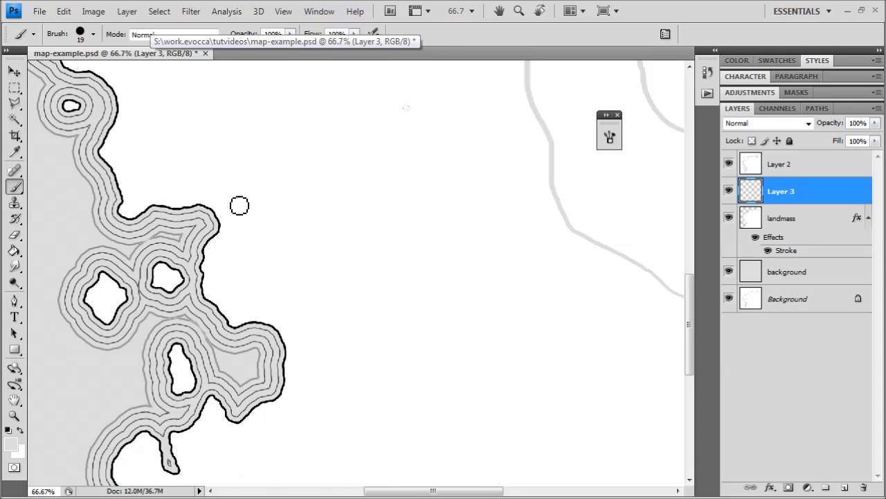
# - Set the brush's Shape Dynamics size control back to Fade, over 500 steps
pyautogui.press('space')
pyautogui.moveTo(222, 177); pyautogui.dragTo(263, 89)
pyautogui.click(610, 137)
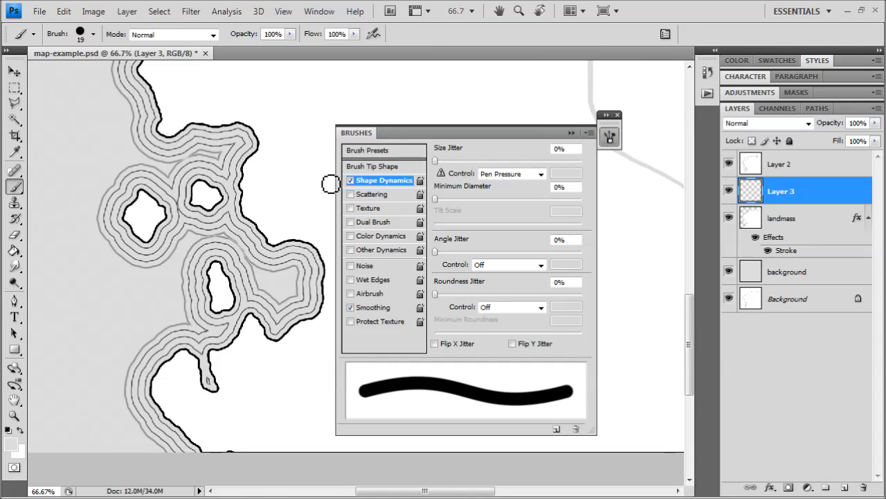
pyautogui.click(541, 174)
pyautogui.click(511, 198)
pyautogui.write('600')
pyautogui.write('500')
pyautogui.click(571, 133)
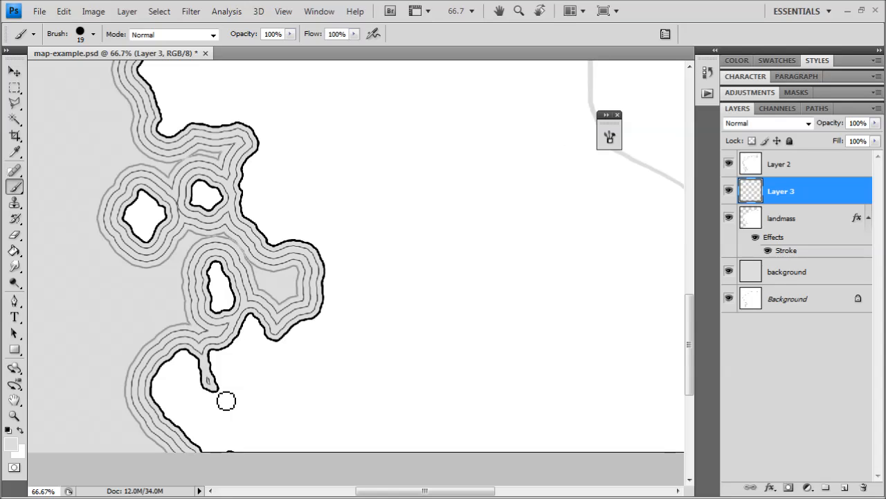
# - Paint a 19 px river from the southwestern inlet toward the northeast and branch a 12 px tributary off it to the east
pyautogui.moveTo(217, 391)
pyautogui.mouseDown()
pyautogui.moveTo(265, 417)
pyautogui.moveTo(301, 421)
pyautogui.moveTo(425, 410)
pyautogui.moveTo(477, 395)
pyautogui.moveTo(534, 369)
pyautogui.moveTo(572, 291)
pyautogui.moveTo(638, 246)
pyautogui.mouseUp()
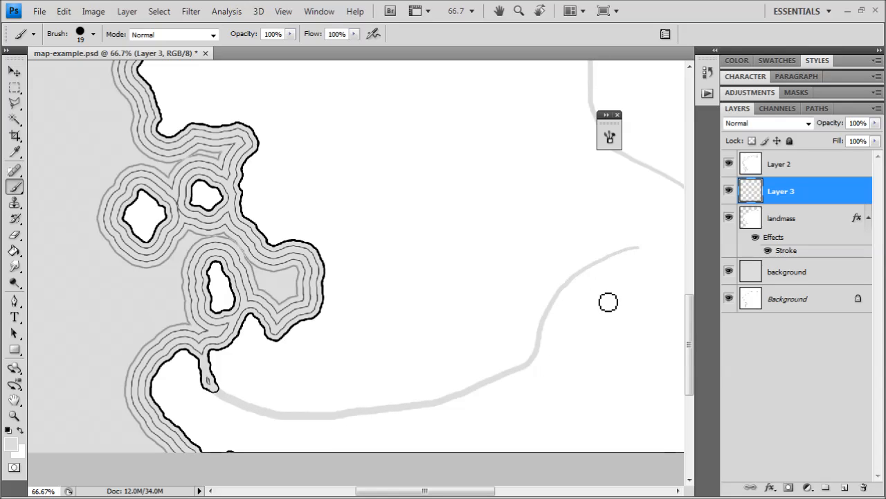
pyautogui.click(93, 35)
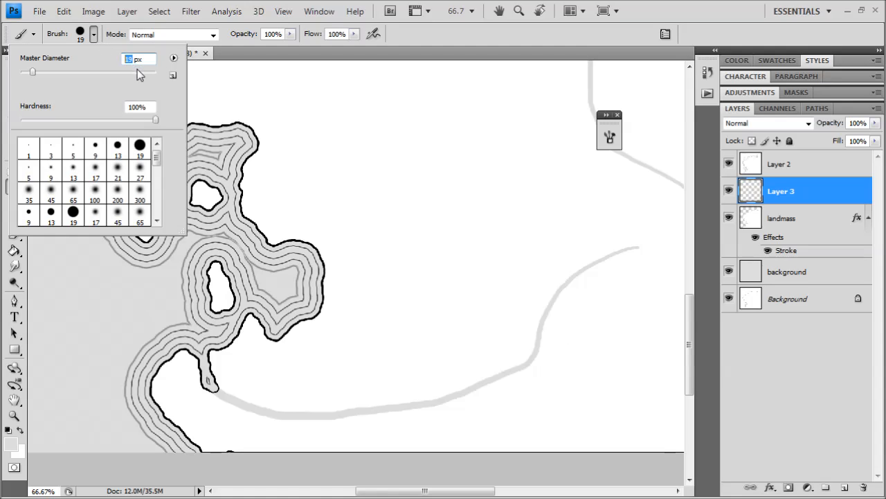
pyautogui.write('12')
pyautogui.click(551, 36)
pyautogui.moveTo(468, 394)
pyautogui.mouseDown()
pyautogui.moveTo(548, 422)
pyautogui.moveTo(720, 403)
pyautogui.mouseUp()
pyautogui.moveTo(605, 340)
pyautogui.mouseDown()
pyautogui.moveTo(430, 330)
pyautogui.moveTo(405, 297)
pyautogui.mouseUp()
# - Set the brush diameter to 8 px and paint a thin branch northeast off the southern tributary
pyautogui.click(93, 34)
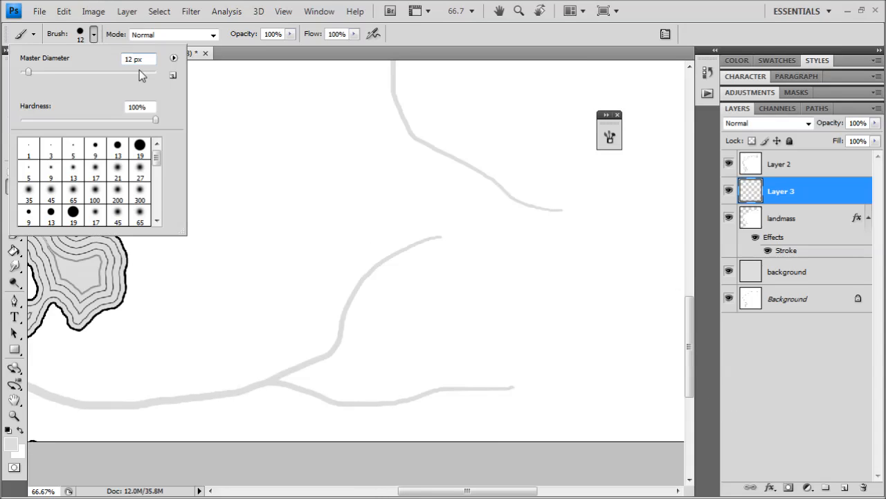
pyautogui.doubleClick(129, 59)
pyautogui.write('8')
pyautogui.press('Return')
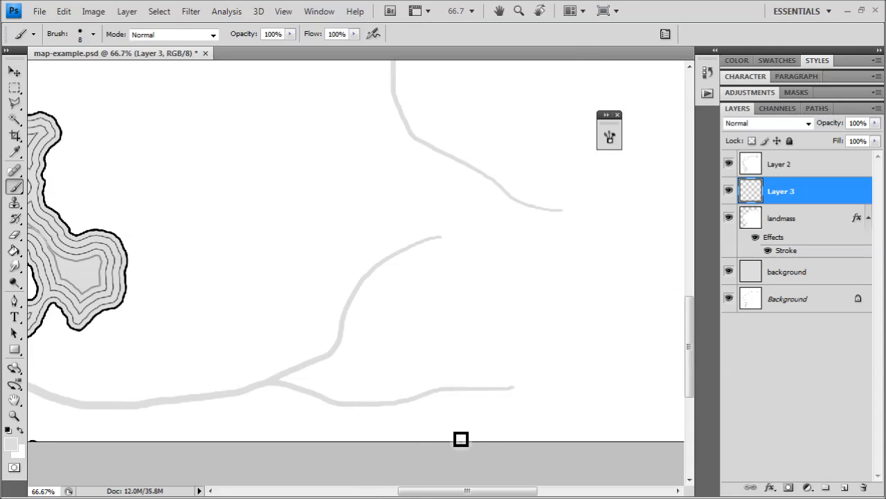
pyautogui.moveTo(440, 389)
pyautogui.mouseDown()
pyautogui.moveTo(570, 300)
pyautogui.moveTo(578, 281)
pyautogui.mouseUp()
# - Add a black Stroke layer effect to the painted rivers on Layer 3
pyautogui.hotkey('ctrl', '-')
pyautogui.hotkey('ctrl', '-')
pyautogui.moveTo(467, 300); pyautogui.dragTo(394, 326)
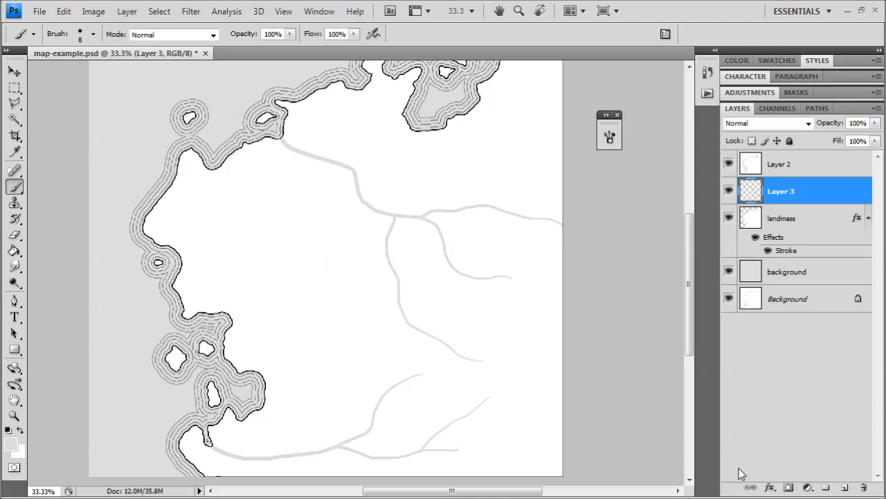
pyautogui.click(770, 488)
pyautogui.click(783, 480)
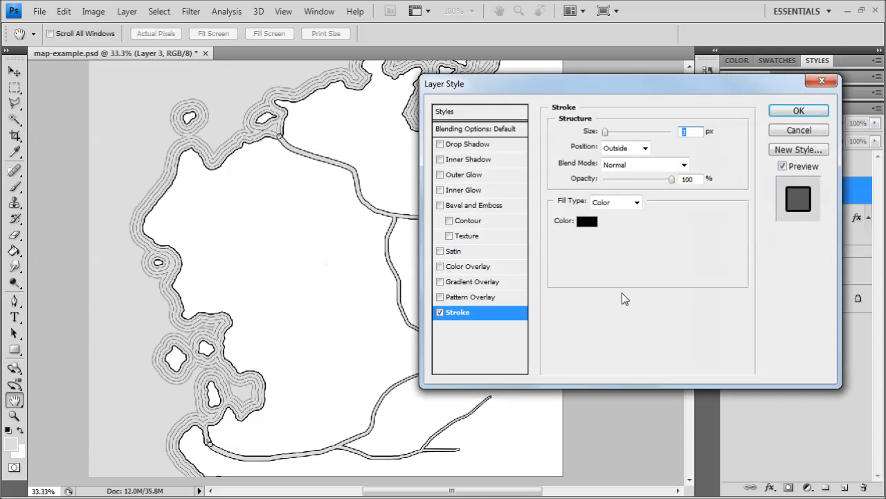
pyautogui.keyDown('ctrl'); pyautogui.click(381, 320); pyautogui.keyUp('ctrl')
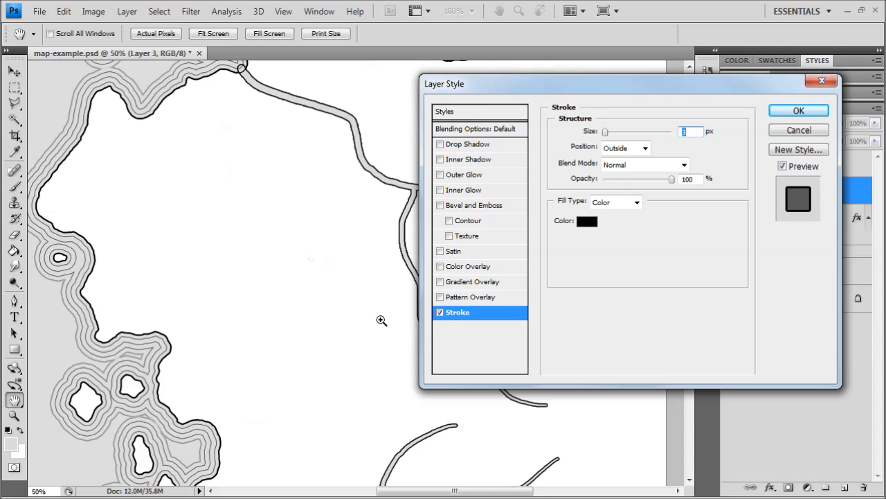
pyautogui.moveTo(388, 230); pyautogui.dragTo(397, 339)
pyautogui.hotkey('ctrl', '+')
pyautogui.hotkey('ctrl', '+')
pyautogui.moveTo(363, 234); pyautogui.dragTo(345, 270)
# - Set the river stroke's position to Inside and its size to 2 px, and apply the effect
pyautogui.click(623, 147)
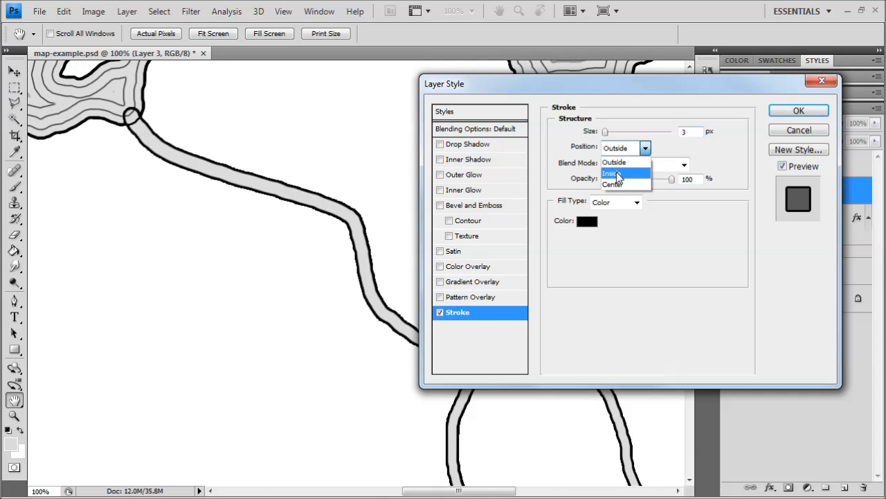
pyautogui.click(616, 172)
pyautogui.moveTo(274, 281); pyautogui.dragTo(236, 266)
pyautogui.hotkey('ctrl', '+')
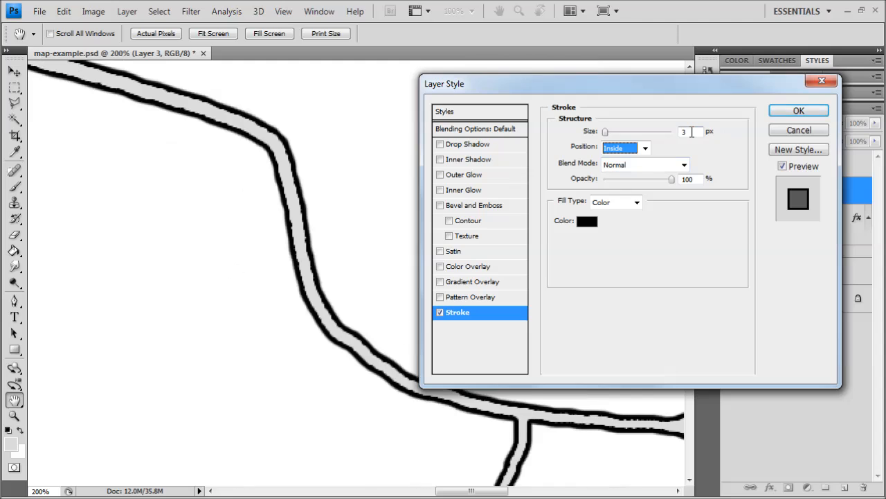
pyautogui.moveTo(693, 132); pyautogui.dragTo(545, 115)
pyautogui.write('2')
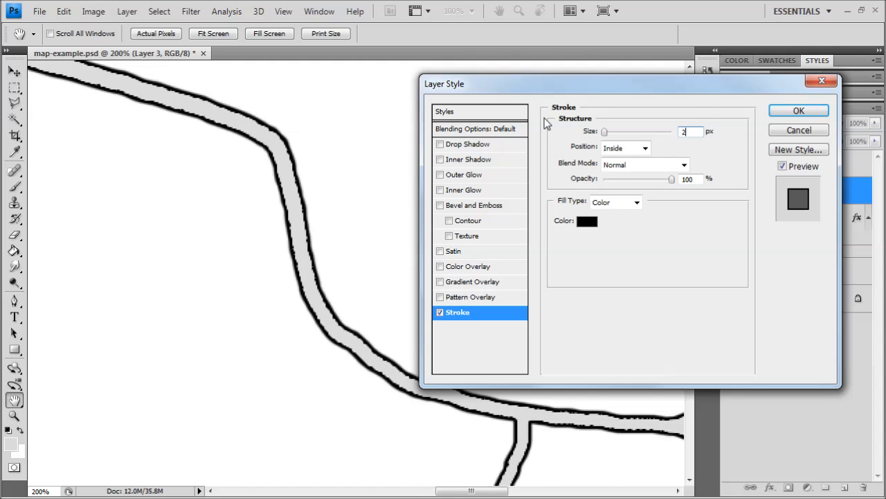
pyautogui.hotkey('ctrl', '-')
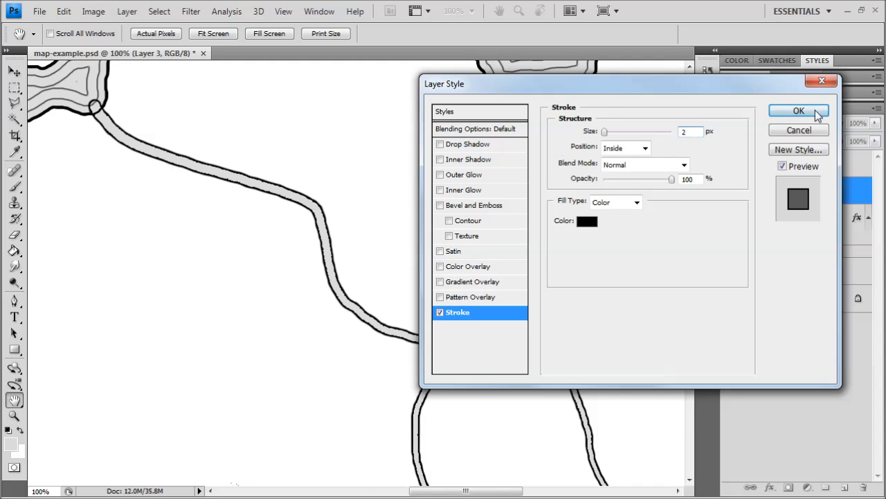
pyautogui.click(804, 112)
# - Apply the Sharpen filter to the river layer to clean up the jagged outlines
pyautogui.moveTo(389, 208); pyautogui.dragTo(458, 237)
pyautogui.hotkey('ctrl', '+')
pyautogui.hotkey('ctrl', '+')
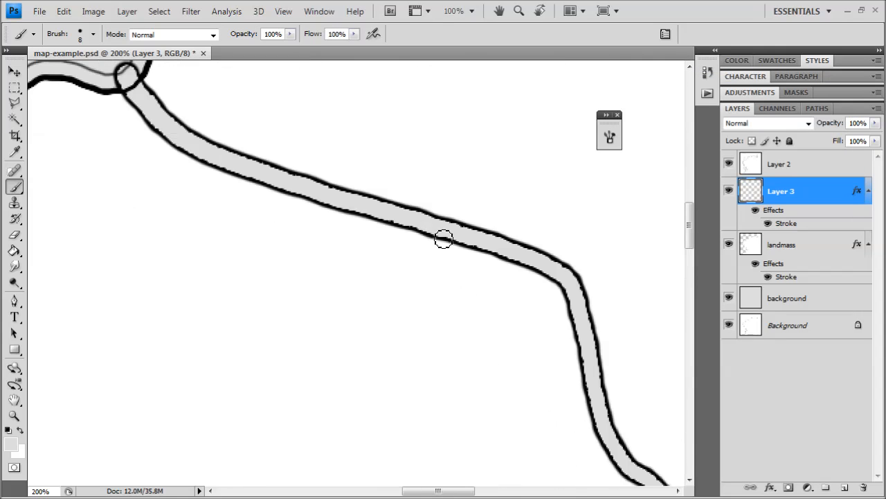
pyautogui.hotkey('ctrl', '-')
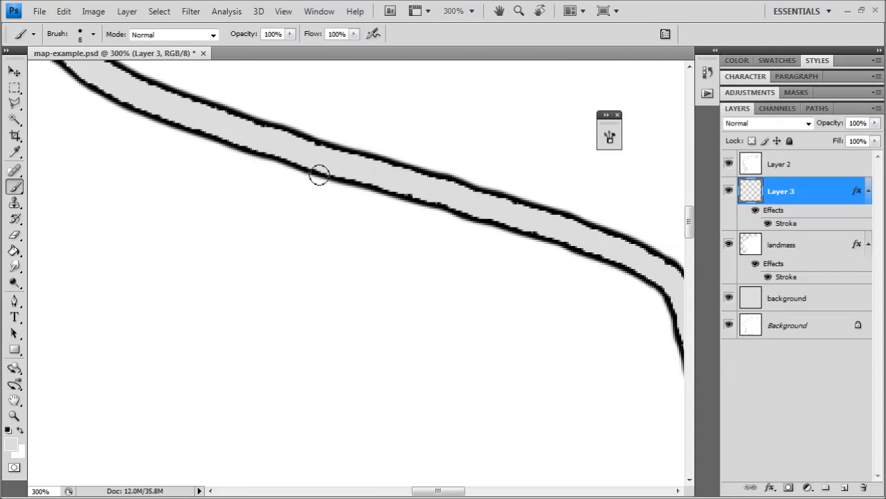
pyautogui.hotkey('ctrl', '-')
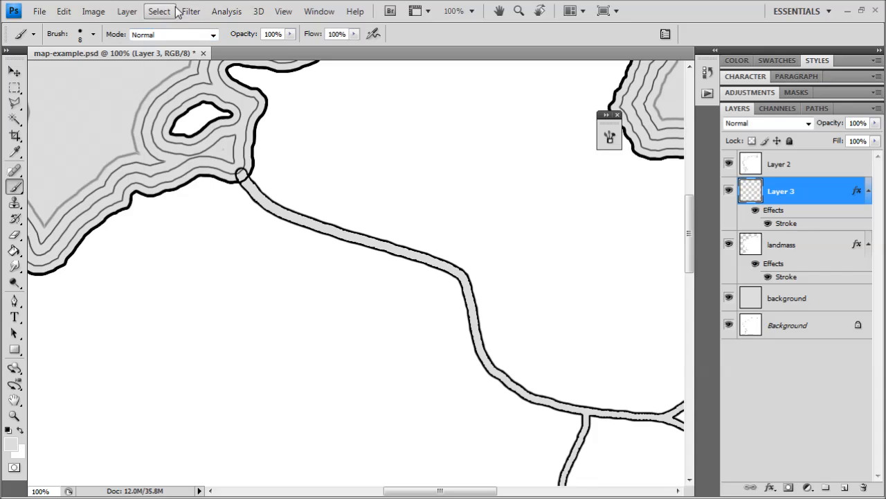
pyautogui.click(191, 11)
pyautogui.moveTo(228, 207)
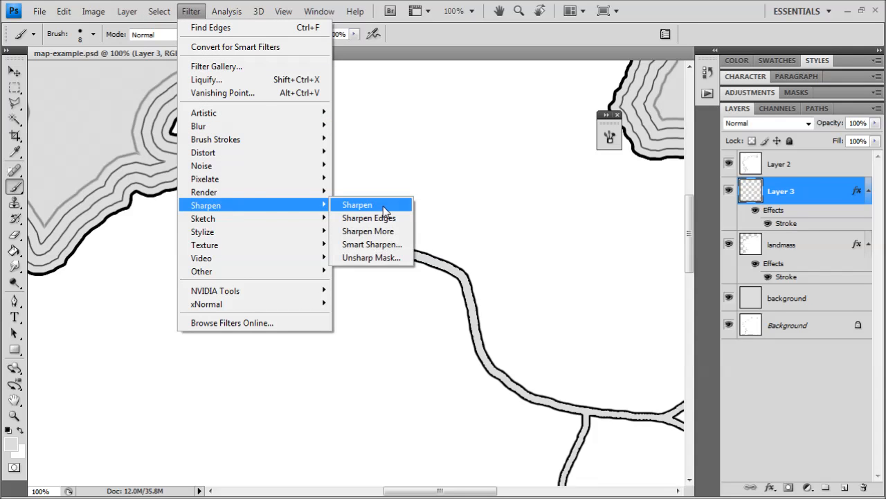
pyautogui.click(383, 206)
pyautogui.hotkey('ctrl', '+')
pyautogui.hotkey('ctrl', '+')
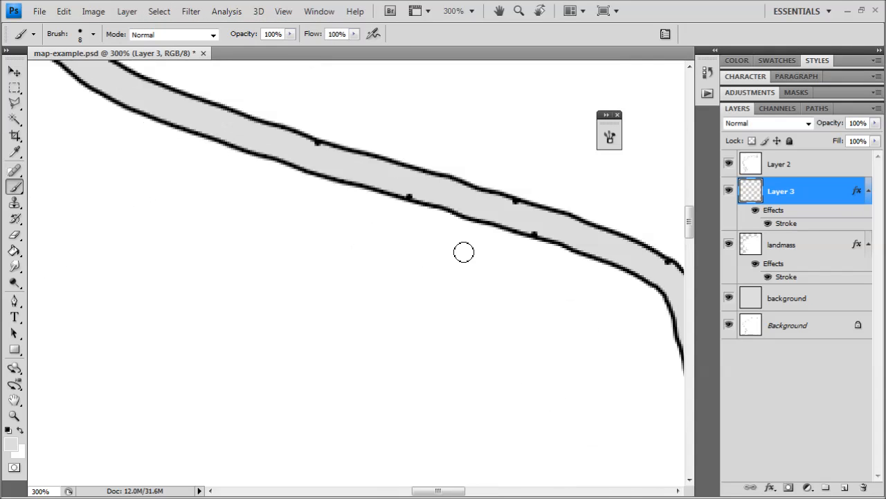
# - Examine the sharpened rivers across the whole map and up close where the northern river meets the coast
pyautogui.hotkey('ctrl', '-')
pyautogui.hotkey('ctrl', '-')
pyautogui.hotkey('ctrl', '-')
pyautogui.hotkey('ctrl', '-')
pyautogui.hotkey('ctrl', '-')
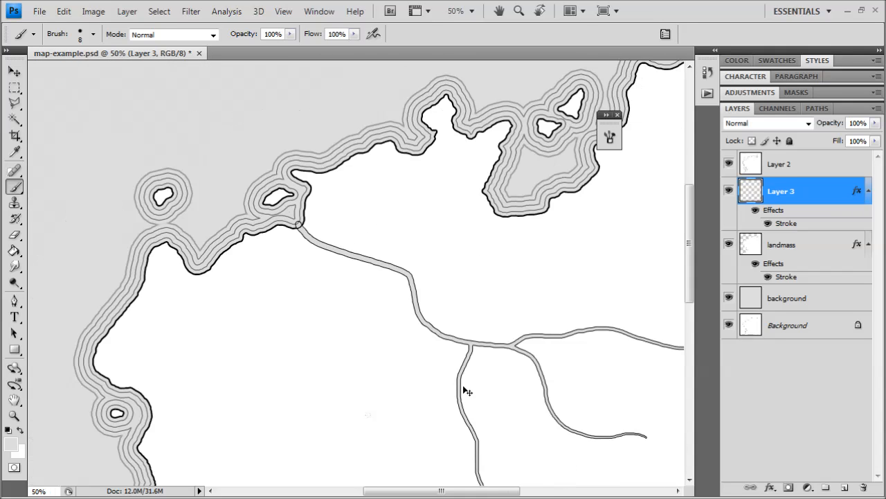
pyautogui.hotkey('ctrl', '-')
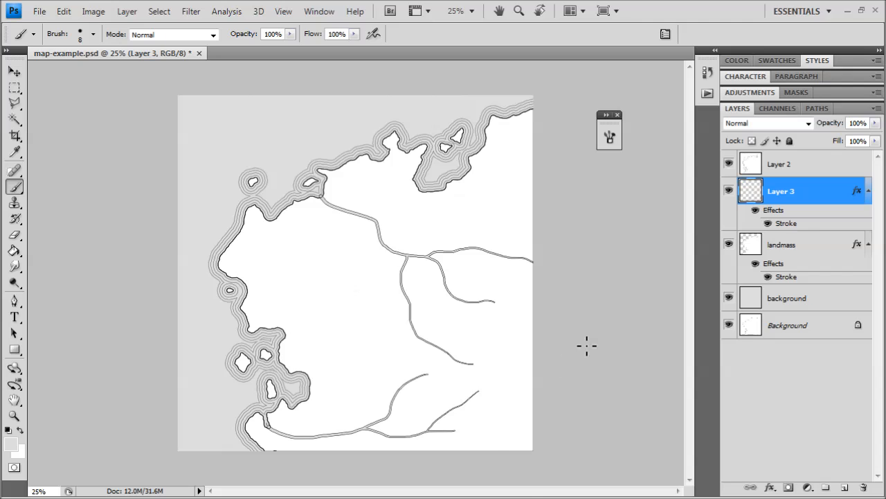
pyautogui.hotkey('ctrl', '+')
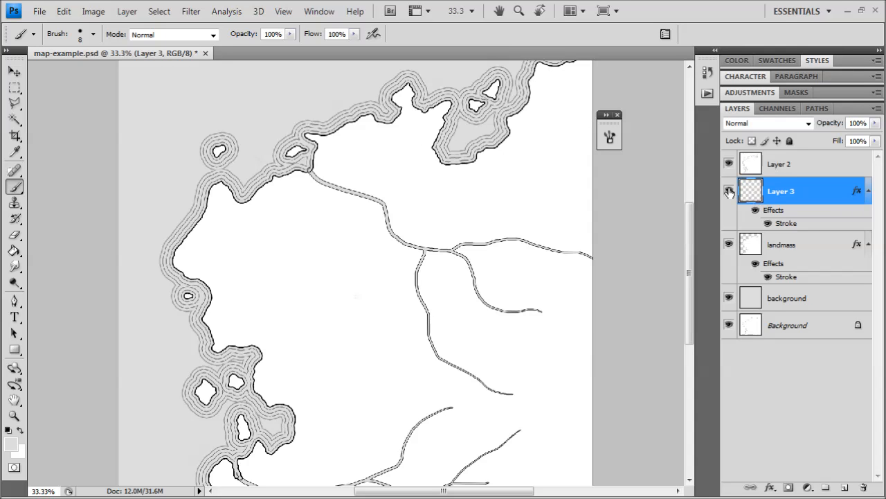
pyautogui.hotkey('ctrl', '+')
pyautogui.moveTo(270, 133); pyautogui.dragTo(332, 259)
pyautogui.hotkey('ctrl', '+')
pyautogui.hotkey('ctrl', '+')
pyautogui.hotkey('ctrl', '+')
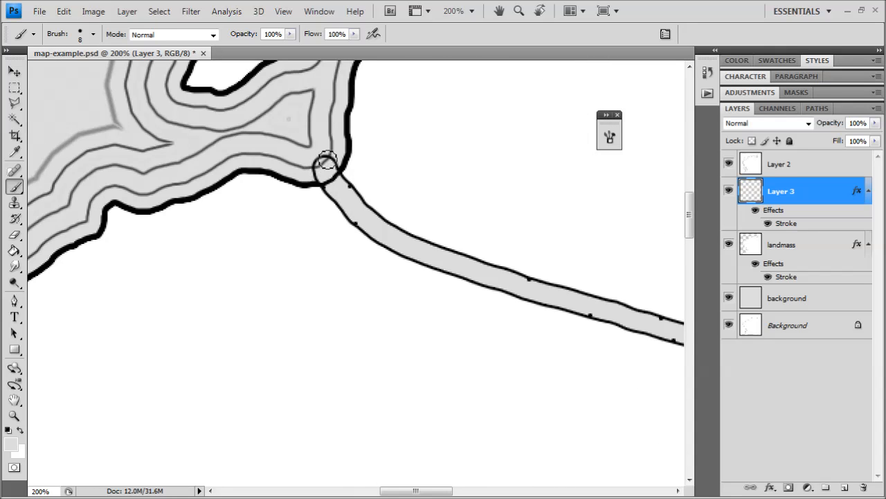
pyautogui.hotkey('ctrl', '-')
pyautogui.hotkey('ctrl', '-')
pyautogui.hotkey('ctrl', '+')
pyautogui.hotkey('ctrl', '+')
pyautogui.moveTo(510, 233); pyautogui.dragTo(455, 261)
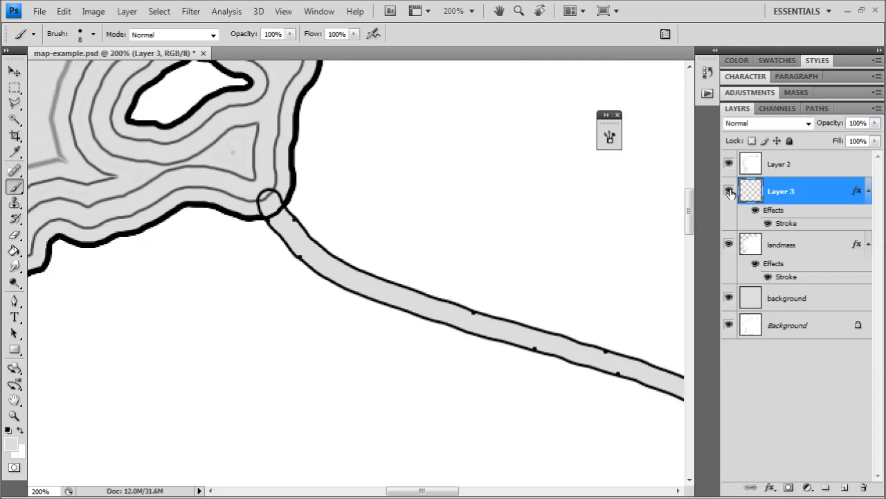
# - Toggle the landmass layer off and on to compare its extent with the northern river's mouth
pyautogui.click(732, 243)
pyautogui.click(731, 243)
pyautogui.click(732, 243)
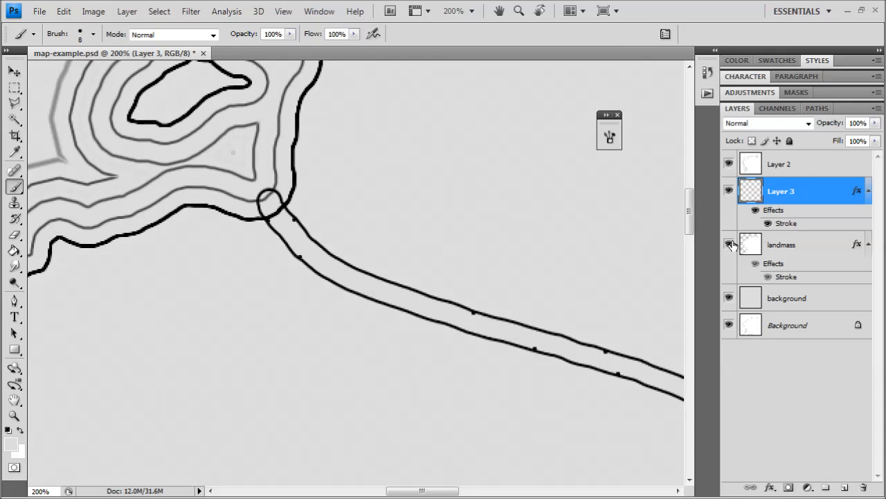
pyautogui.click(731, 243)
pyautogui.click(732, 243)
pyautogui.click(731, 243)
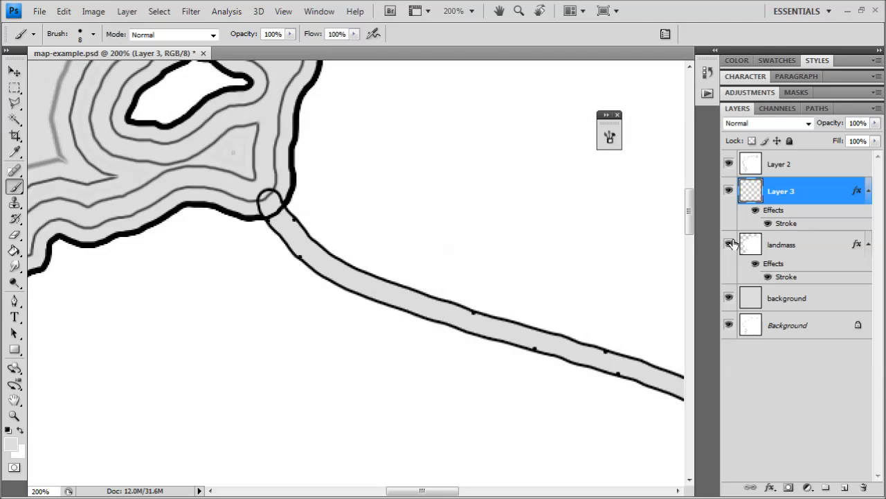
# - Rename Layer 3 to "river" and clip it to the landmass layer with a clipping mask
pyautogui.rightClick(755, 193)
pyautogui.click(782, 191)
pyautogui.doubleClick(783, 191)
pyautogui.write('river')
pyautogui.press('Return')
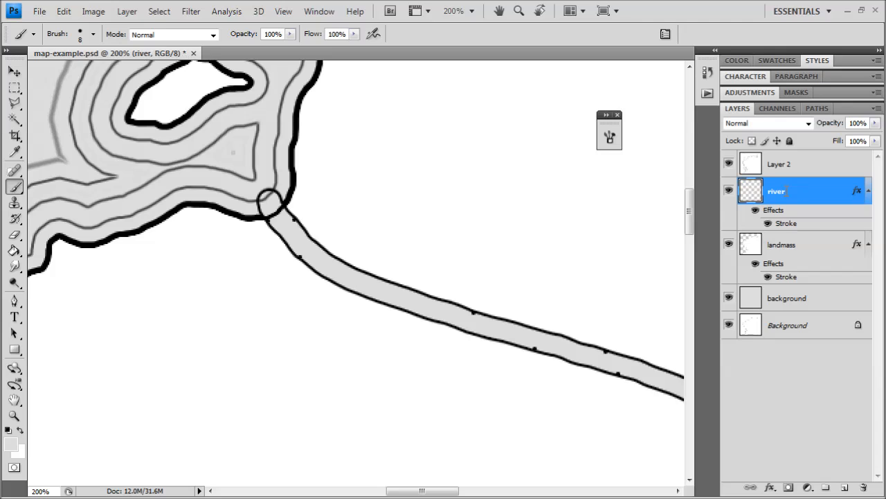
pyautogui.rightClick(773, 192)
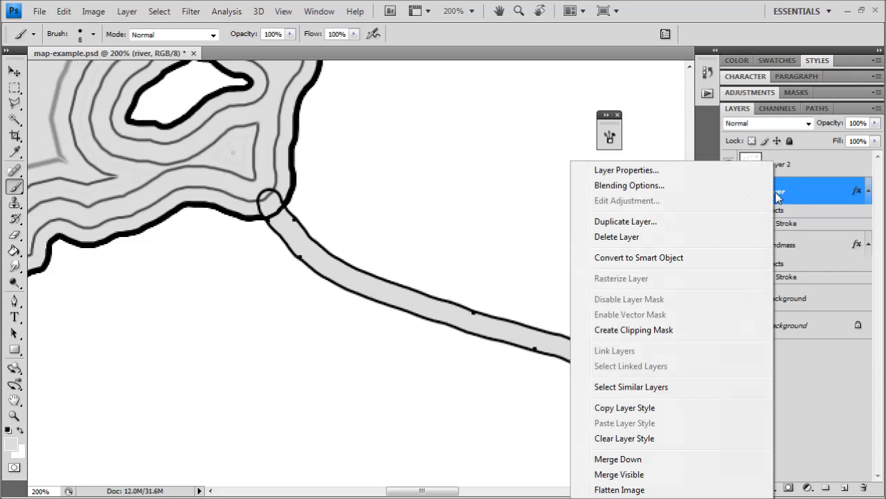
pyautogui.click(648, 330)
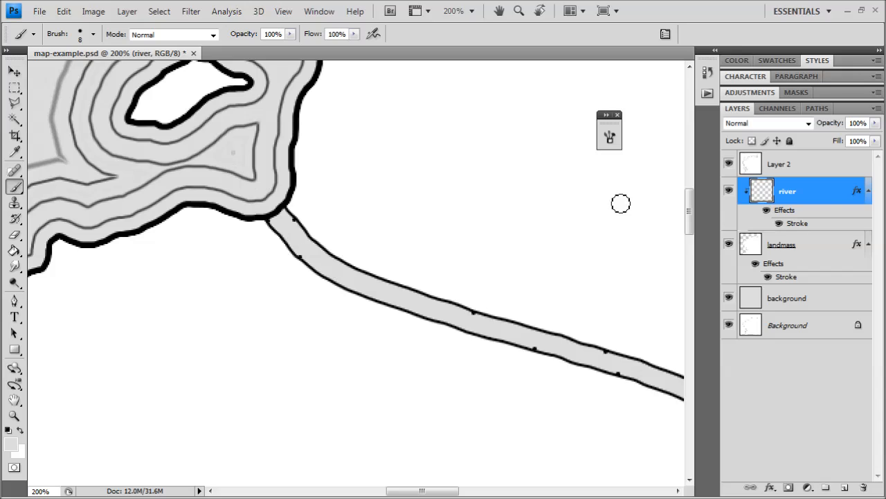
# - Toggle the landmass layer and Layer 2 to check which one draws the outline across the northern river's mouth
pyautogui.click(748, 245)
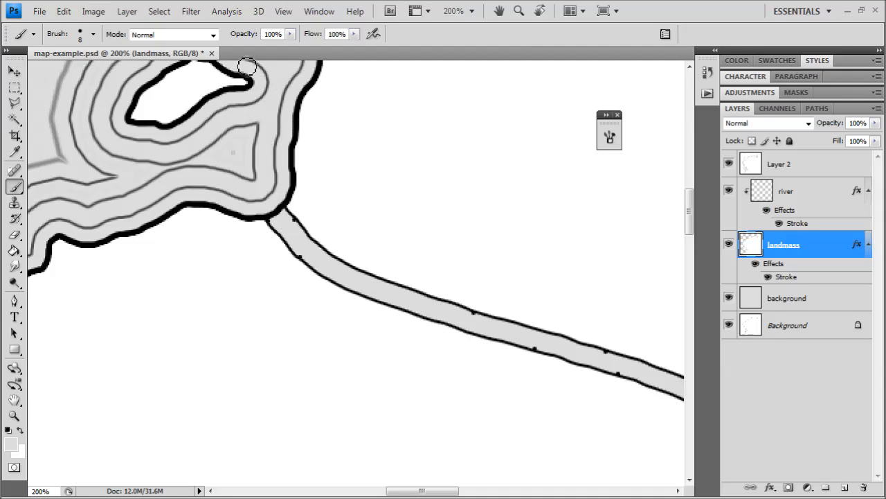
pyautogui.click(729, 244)
pyautogui.click(729, 244)
pyautogui.click(728, 244)
pyautogui.click(729, 244)
pyautogui.click(728, 164)
pyautogui.click(729, 164)
pyautogui.click(728, 164)
pyautogui.click(728, 164)
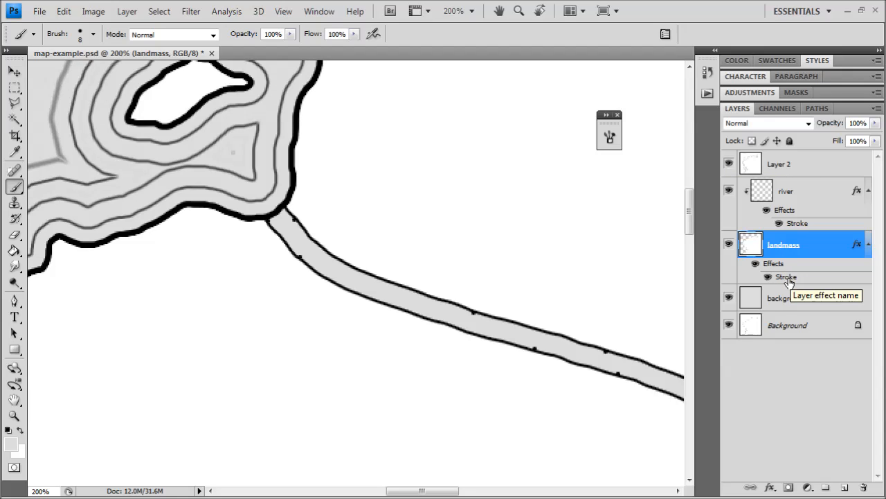
pyautogui.click(728, 165)
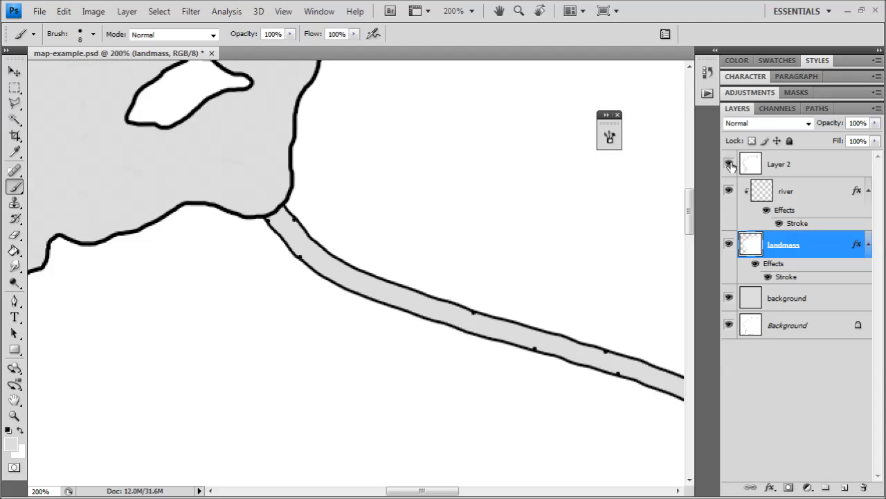
pyautogui.click(729, 165)
# - Create a new empty layer above Layer 2, which holds the coastal contour lines
pyautogui.click(755, 166)
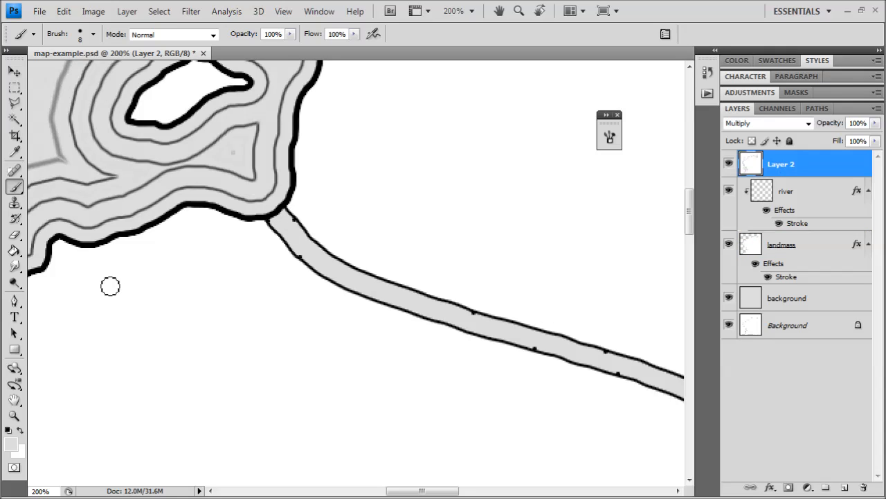
pyautogui.click(14, 235)
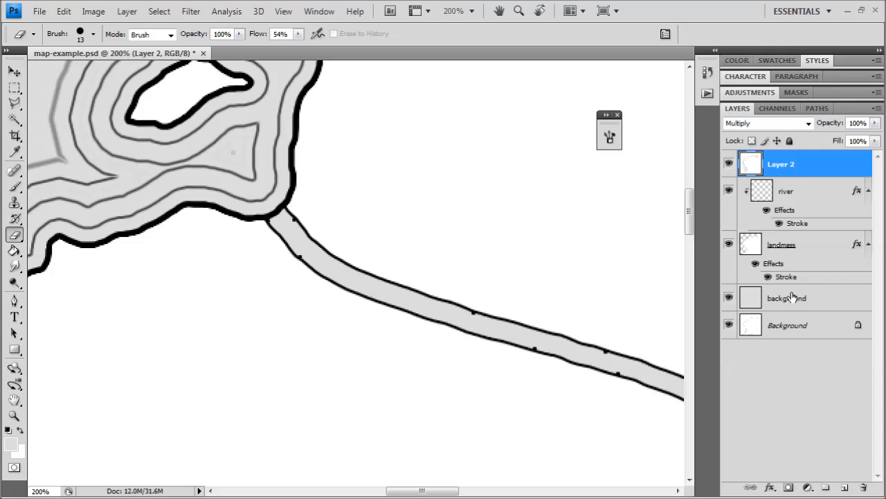
pyautogui.moveTo(334, 278)
pyautogui.mouseDown()
pyautogui.moveTo(505, 311)
pyautogui.moveTo(521, 326)
pyautogui.mouseUp()
pyautogui.click(845, 488)
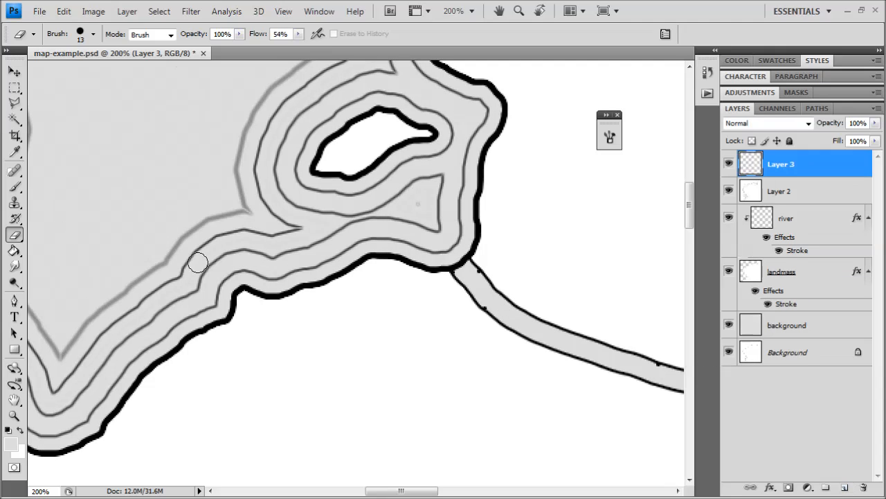
# - With a 9 px brush in the sea's light grey, paint over the coastline outline across the northern river's mouth
pyautogui.click(14, 186)
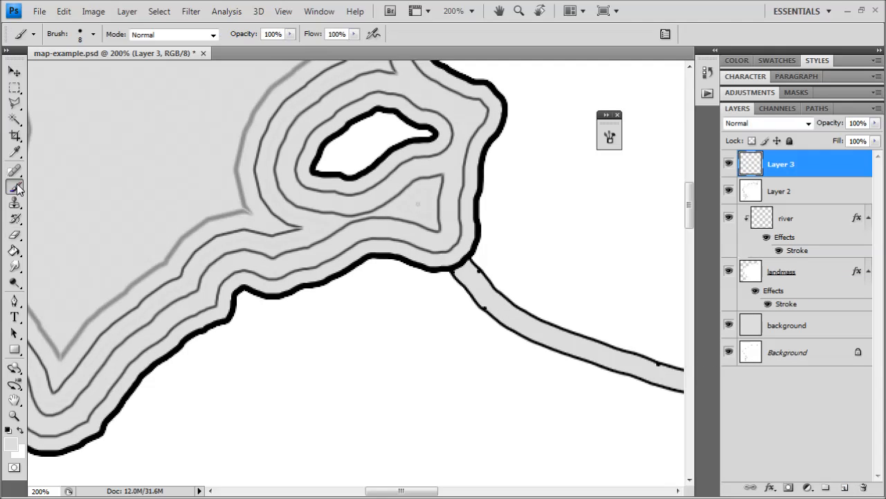
pyautogui.click(92, 33)
pyautogui.click(92, 151)
pyautogui.click(254, 2)
pyautogui.press('alt')
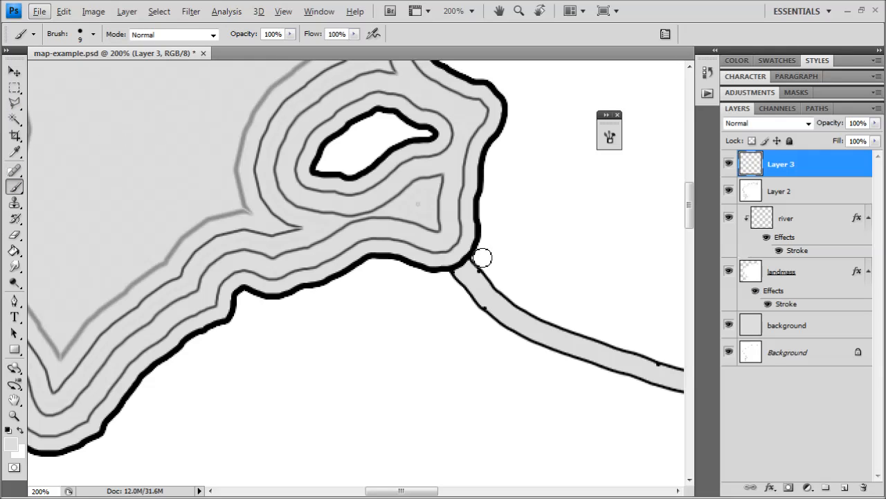
pyautogui.moveTo(457, 266); pyautogui.dragTo(462, 267)
# - Paint over the coastline outline where the southwestern river meets its inlet, on the same new layer
pyautogui.hotkey('ctrl', '-')
pyautogui.hotkey('ctrl', '-')
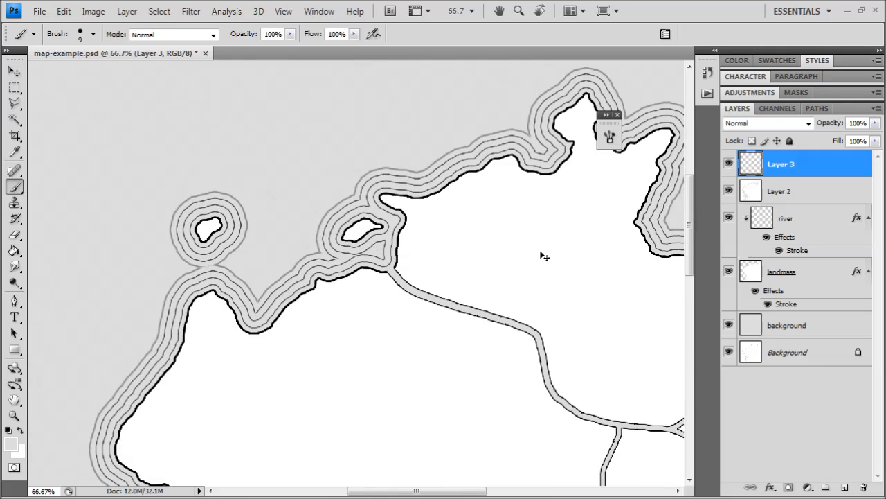
pyautogui.hotkey('ctrl', '-')
pyautogui.press('space')
pyautogui.moveTo(436, 350); pyautogui.dragTo(426, 198)
pyautogui.moveTo(389, 304); pyautogui.dragTo(443, 140)
pyautogui.moveTo(406, 256); pyautogui.dragTo(399, 166)
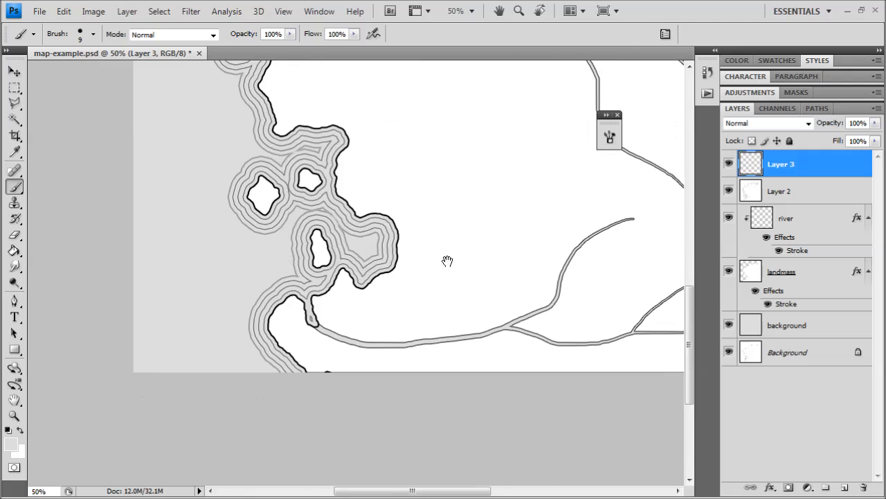
pyautogui.moveTo(447, 261); pyautogui.dragTo(454, 240)
pyautogui.hotkey('ctrl', '+')
pyautogui.hotkey('ctrl', '+')
pyautogui.hotkey('ctrl', '+')
pyautogui.press('space')
pyautogui.moveTo(207, 407)
pyautogui.mouseDown()
pyautogui.moveTo(307, 295)
pyautogui.moveTo(275, 312)
pyautogui.moveTo(273, 290)
pyautogui.mouseUp()
pyautogui.hotkey('ctrl', '+')
pyautogui.hotkey('ctrl', '+')
# - Review the whole map with its coastline and rivers
pyautogui.hotkey('ctrl', '-')
pyautogui.hotkey('ctrl', '-')
pyautogui.hotkey('ctrl', '-')
pyautogui.hotkey('ctrl', '-')
pyautogui.hotkey('ctrl', '-')
pyautogui.press('space')
pyautogui.moveTo(509, 193); pyautogui.dragTo(423, 342)
pyautogui.hotkey('ctrl', '-')
pyautogui.press('space')
pyautogui.moveTo(512, 233); pyautogui.dragTo(421, 321)
pyautogui.hotkey('ctrl', '-')
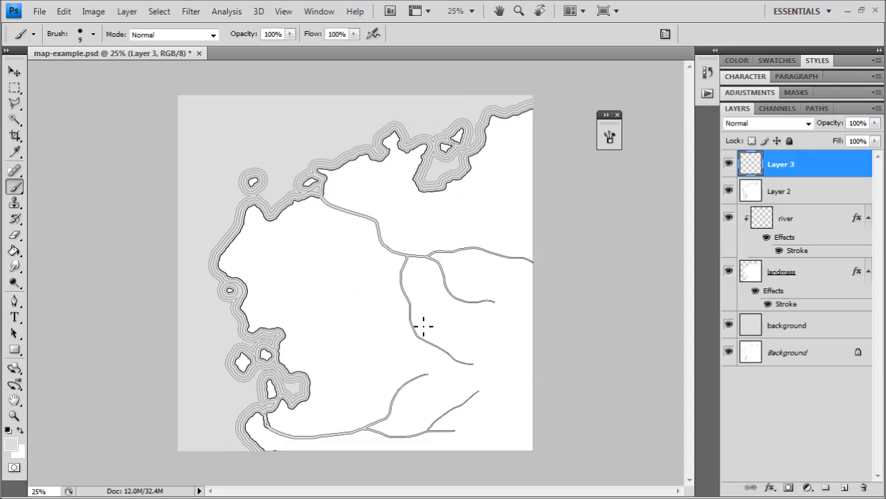